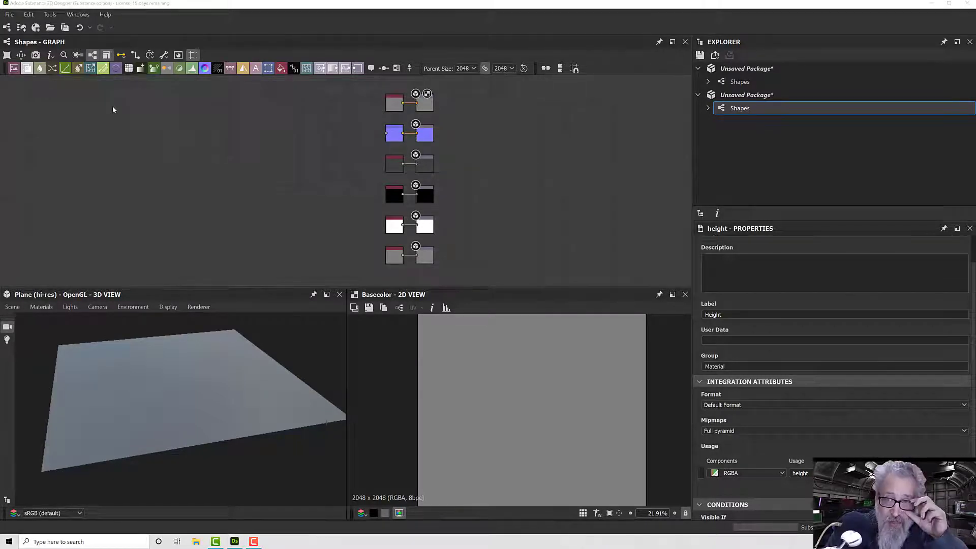
- Add a Shape node in the empty graph area beside the output nodes
middle_click_drag(233, 164, 289, 168)
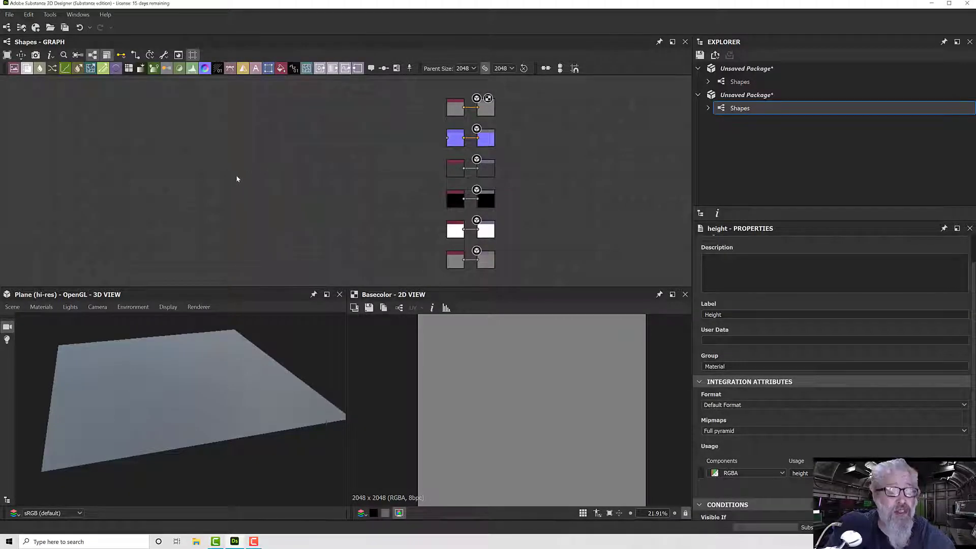
key("space")
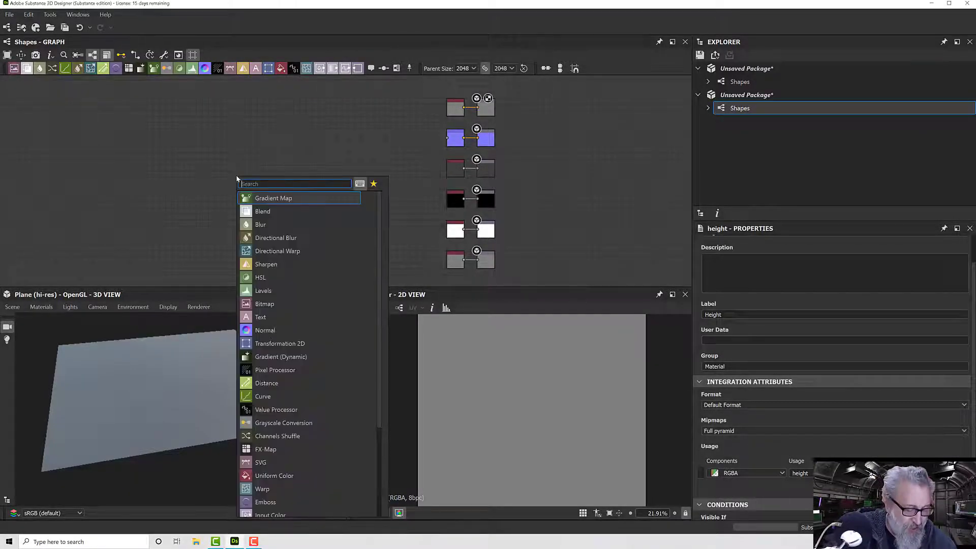
type("shape")
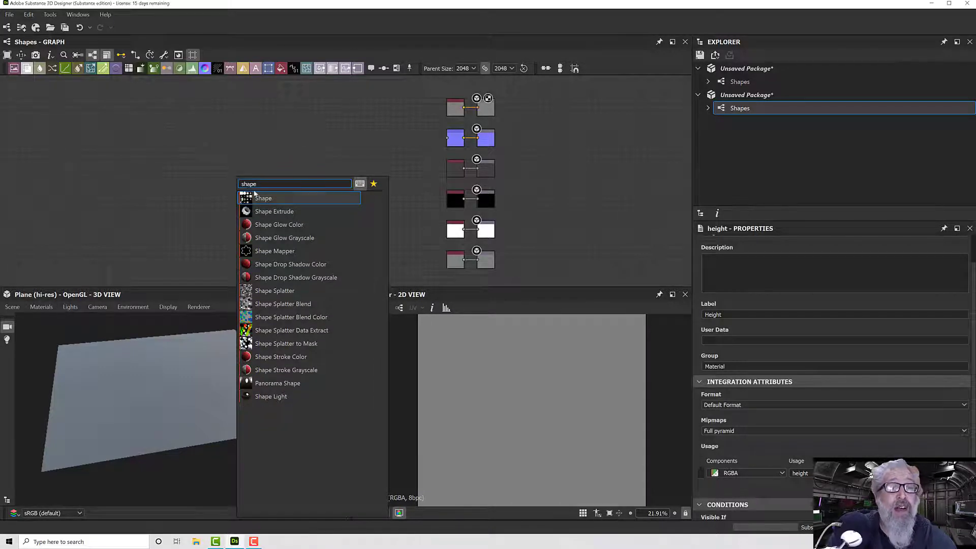
key("Escape")
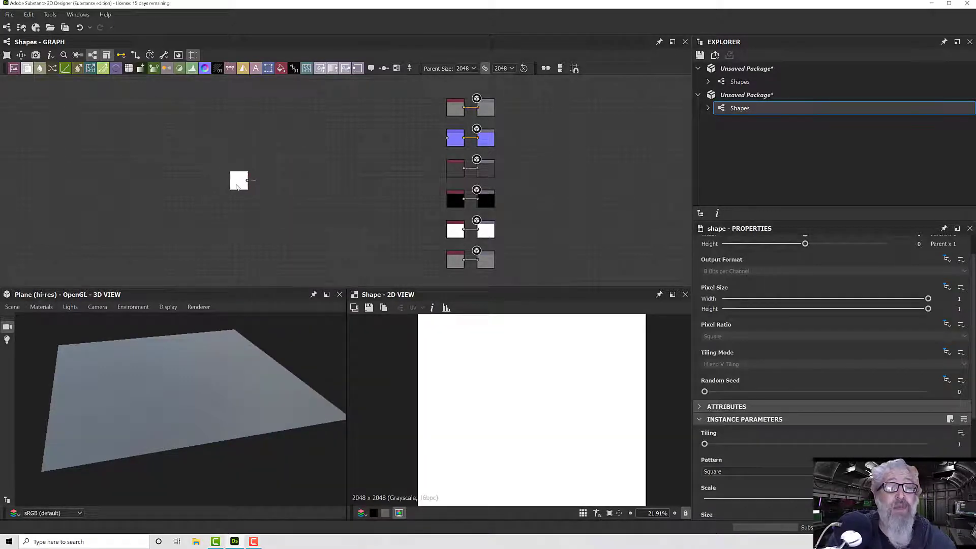
- Reduce the square shape's scale first to 0.78 and further to 0.58
scroll(756, 447, "down", 1)
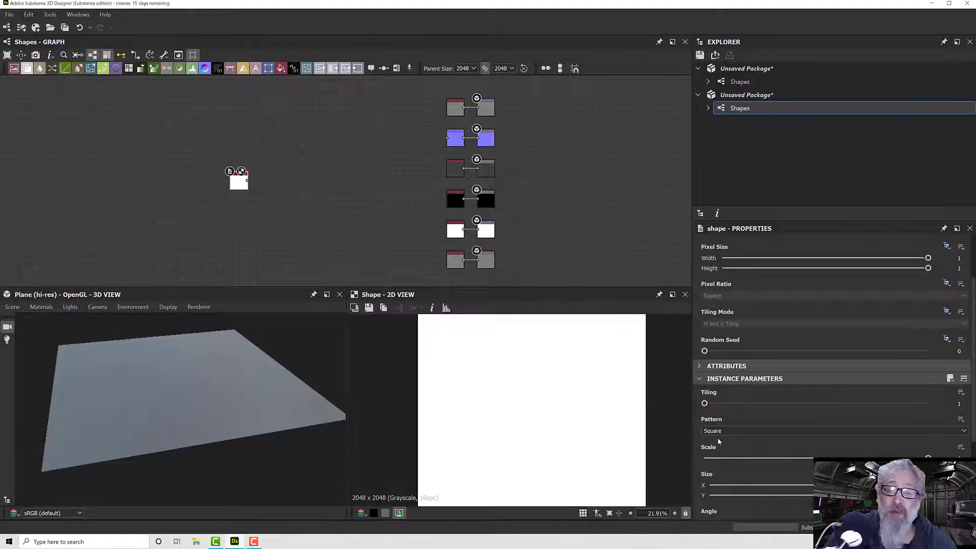
scroll(768, 436, "down", 2)
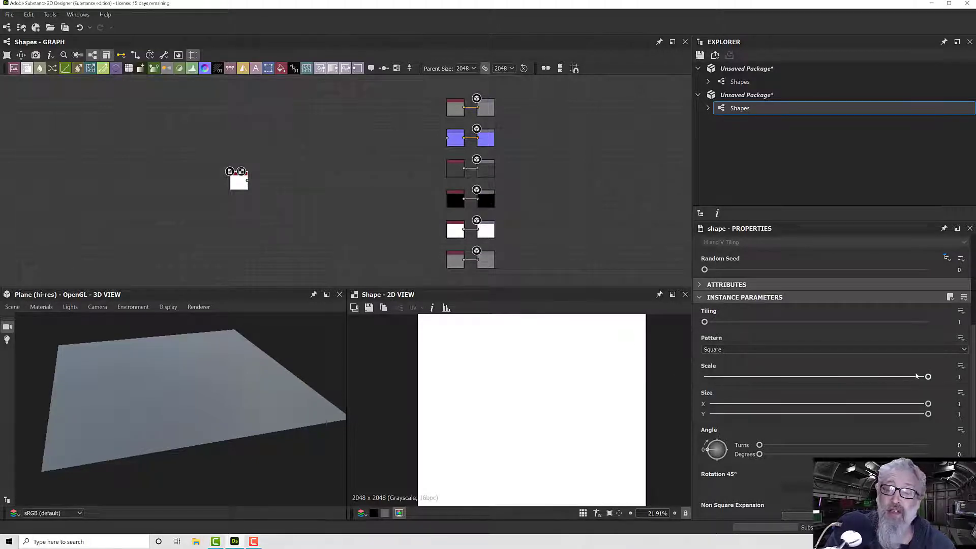
left_click_drag(928, 376, 879, 378)
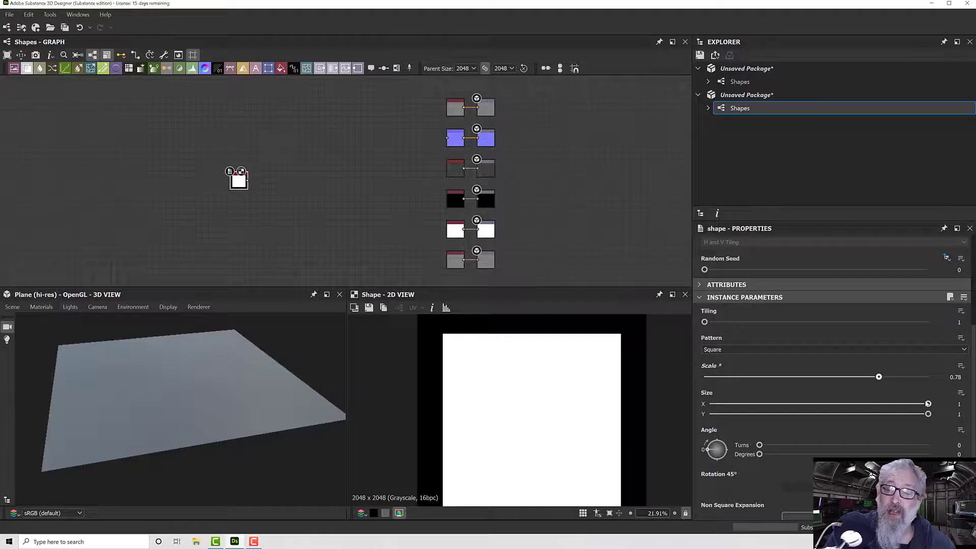
mouse_move(929, 403)
left_mouse_down()
mouse_move(814, 403)
mouse_move(931, 404)
mouse_move(850, 414)
mouse_move(929, 414)
left_mouse_up()
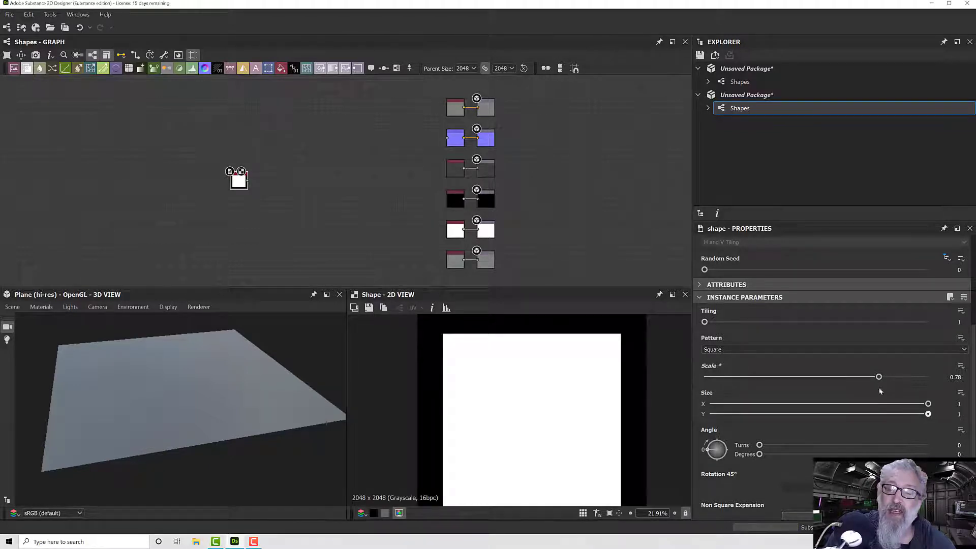
left_click_drag(879, 377, 835, 383)
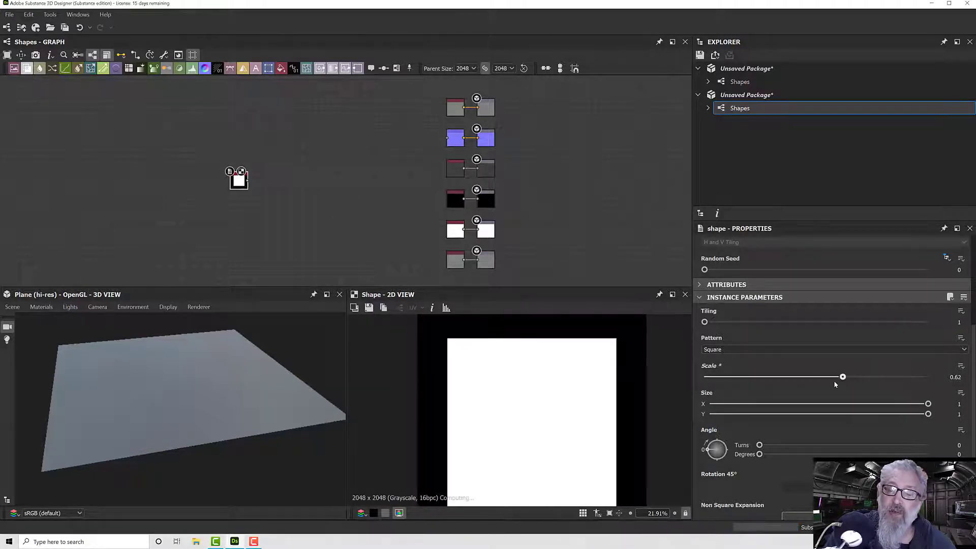
- Rotate the square to 68 degrees and enable its Rotation 45° option
left_click_drag(759, 454, 791, 455)
scroll(762, 478, "down", 1)
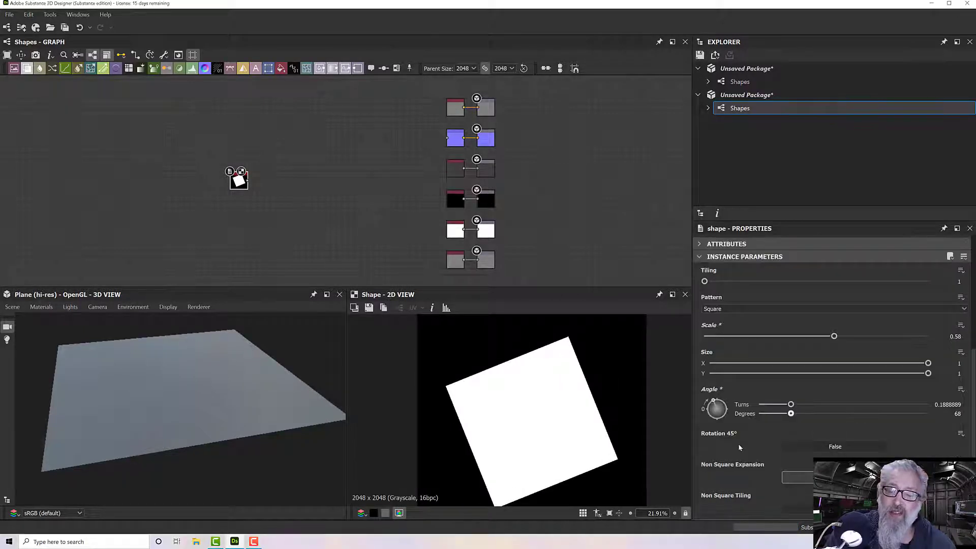
left_click(815, 447)
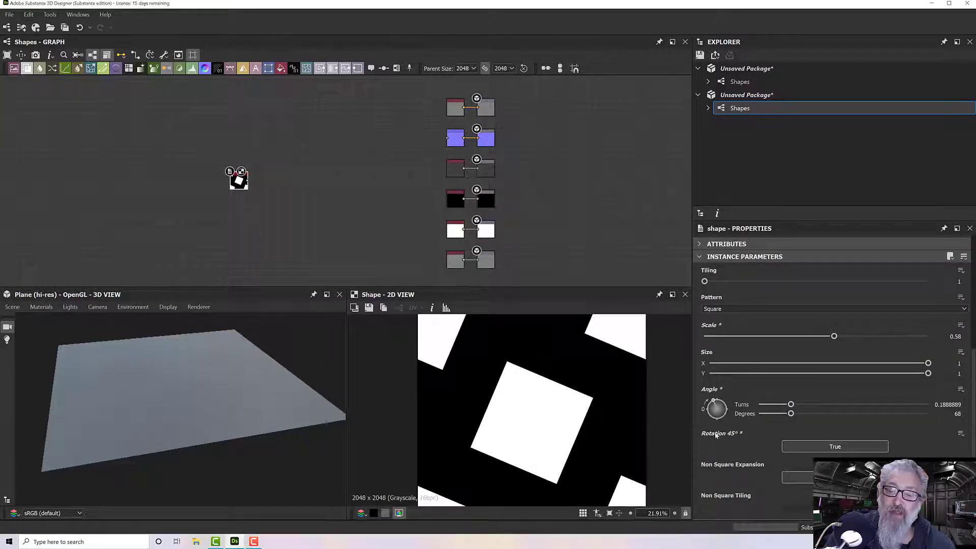
- Return the square's angle to 0 degrees and its scale to 1, with Rotation 45° off
mouse_move(792, 414)
left_mouse_down()
mouse_move(754, 416)
mouse_move(789, 414)
left_mouse_up()
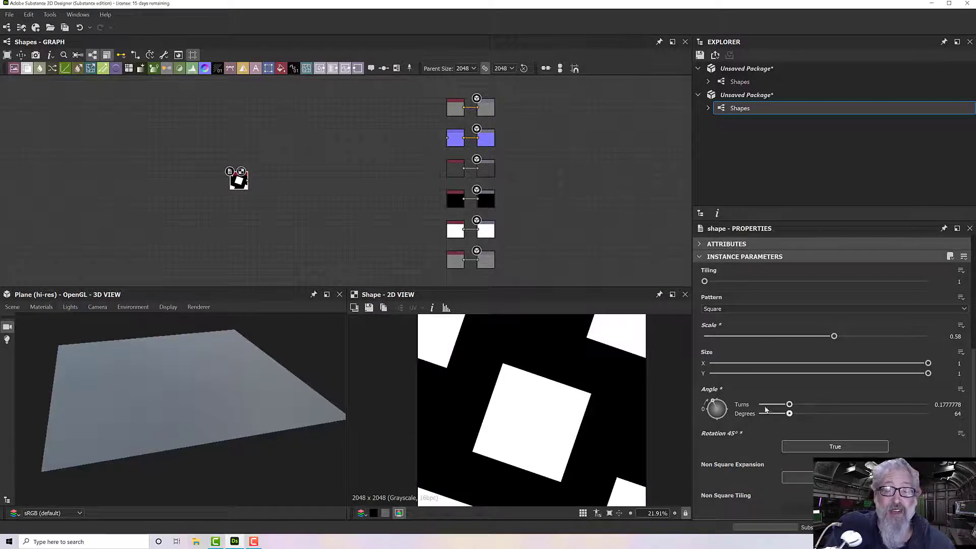
scroll(522, 410, "down", 3)
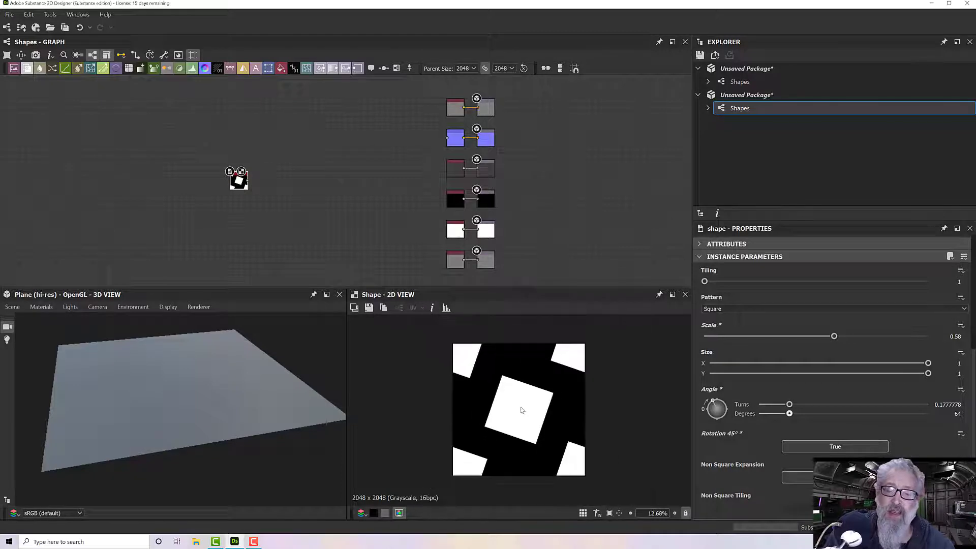
left_click_drag(794, 416, 753, 414)
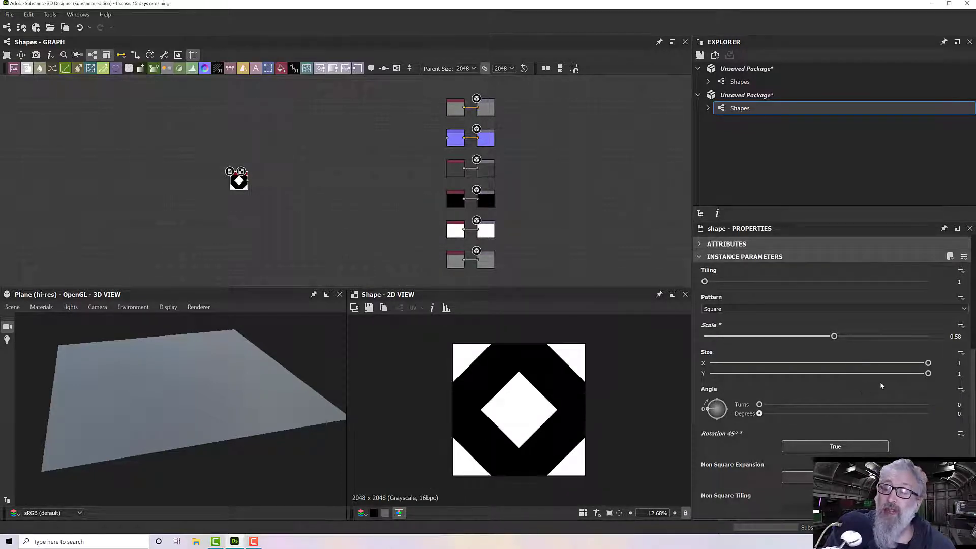
left_click_drag(834, 337, 945, 343)
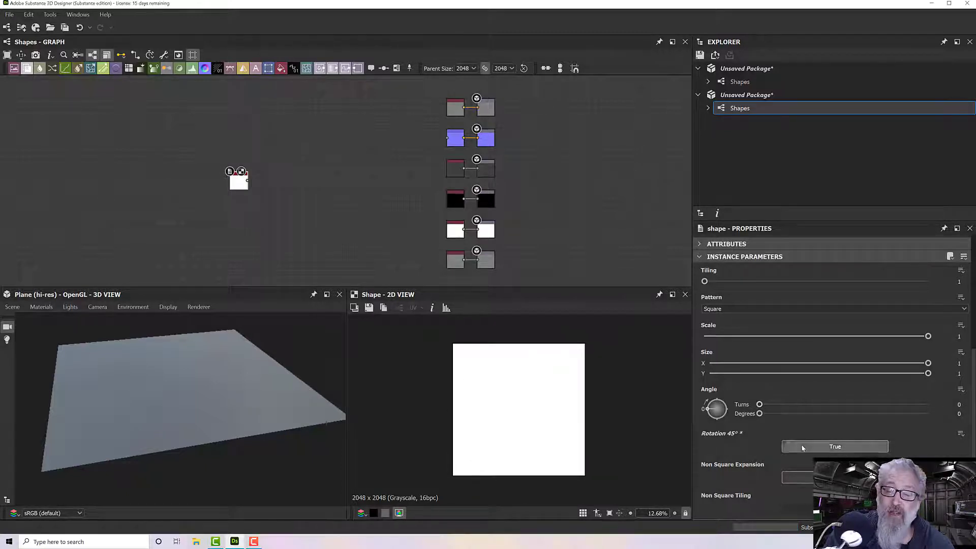
- Try the Disc, Paraboloid and Bell patterns on the shape and settle on Gaussian
scroll(768, 349, "up", 2)
left_click(712, 391)
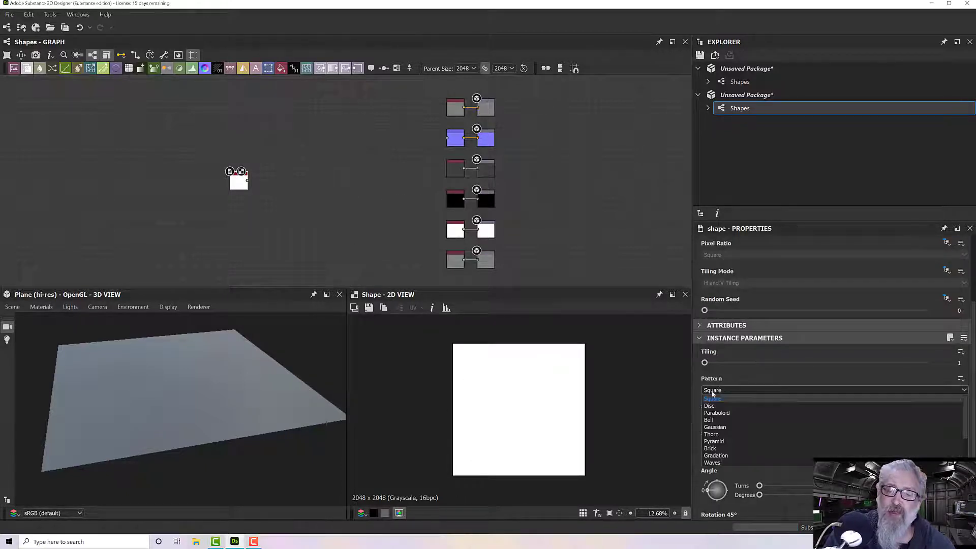
left_click(743, 406)
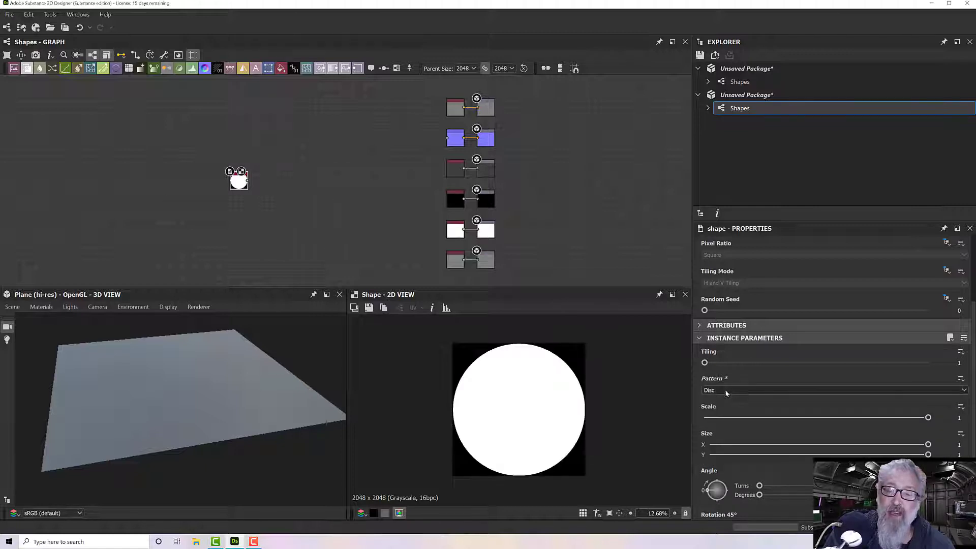
left_click(730, 391)
left_click(726, 398)
left_click(725, 394)
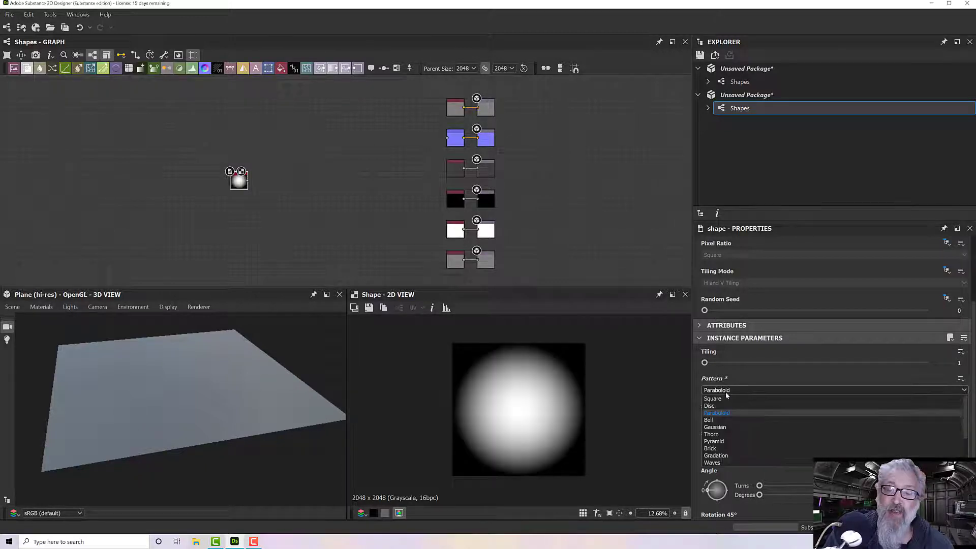
left_click(723, 417)
left_click(719, 389)
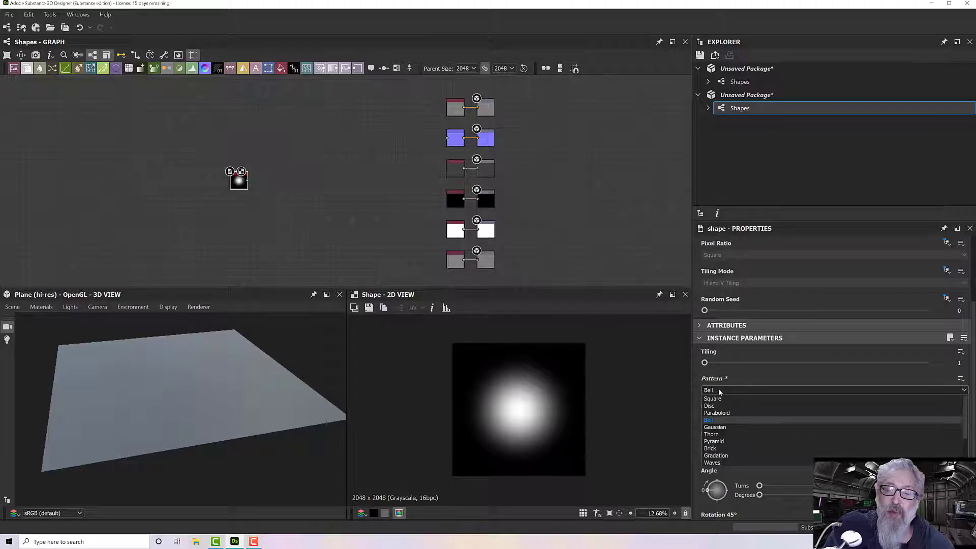
left_click(722, 427)
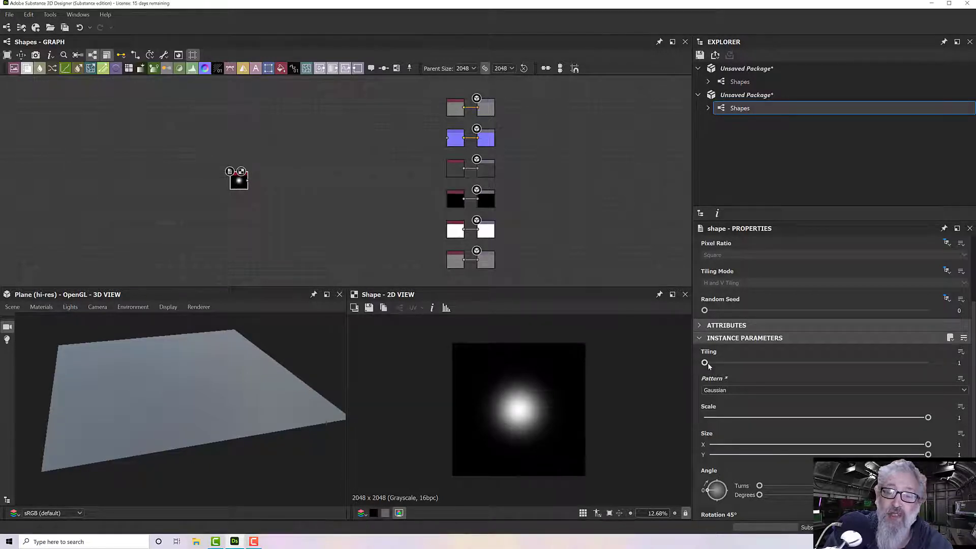
- Set the shape's tiling to 2, keeping the Gaussian pattern
left_click_drag(706, 364, 716, 365)
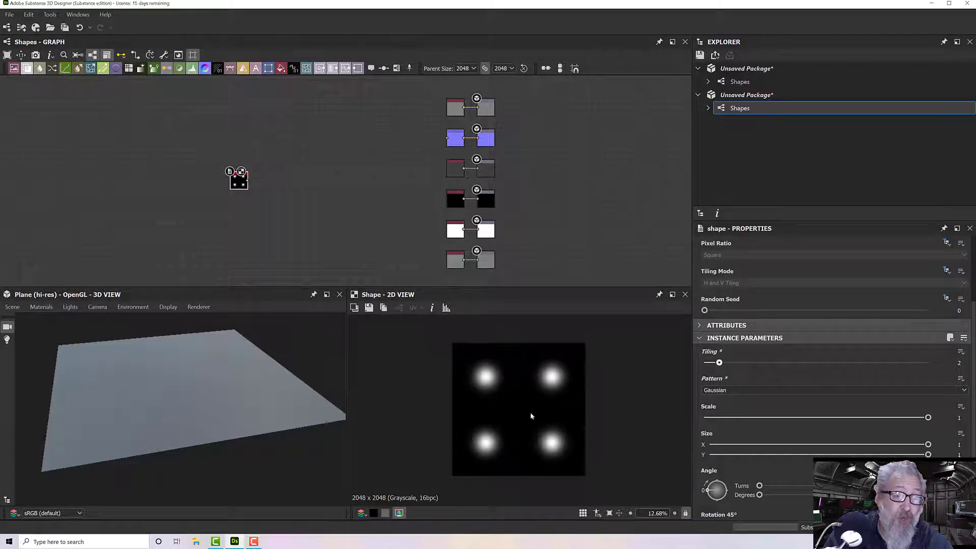
scroll(520, 400, "up", 2)
scroll(519, 400, "down", 1)
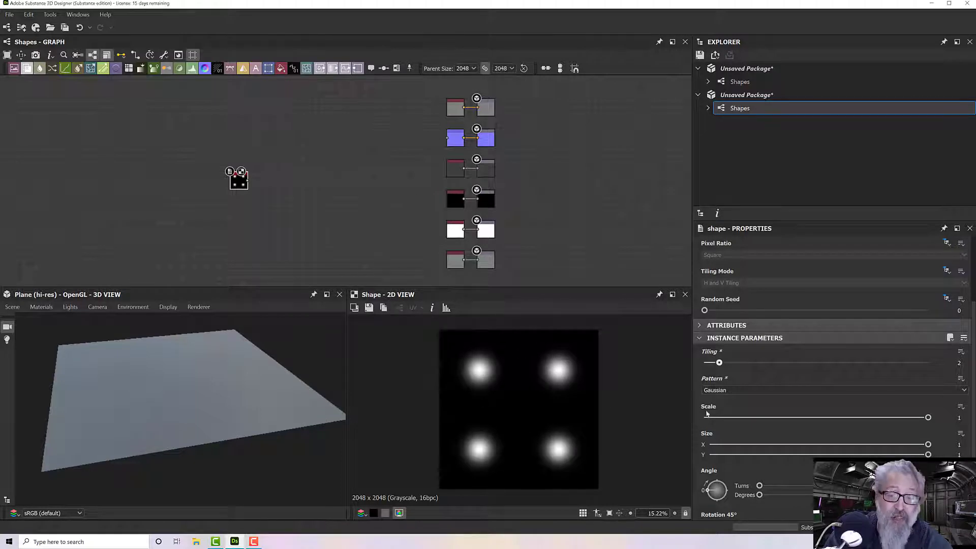
left_click(725, 390)
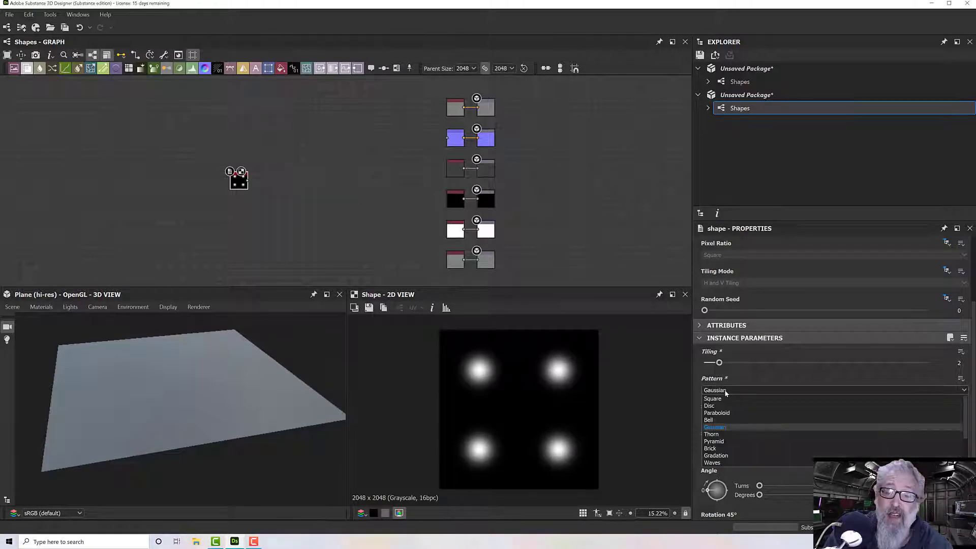
left_click(725, 390)
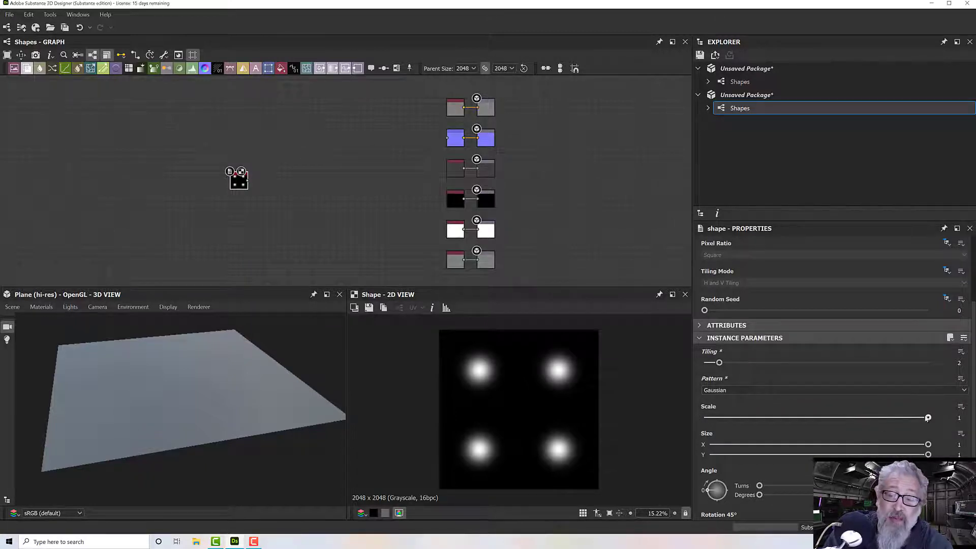
- Raise the Gaussian shape's scale beyond its slider limit to 2, and reduce it to 1.65
mouse_move(928, 417)
left_mouse_down()
mouse_move(806, 420)
mouse_move(938, 420)
left_mouse_up()
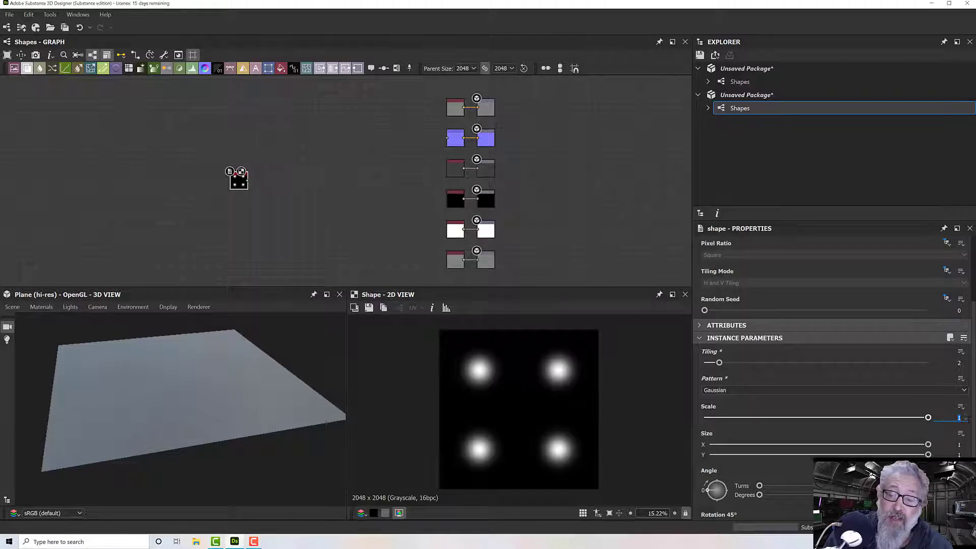
double_click(960, 418)
type("2")
key("Return")
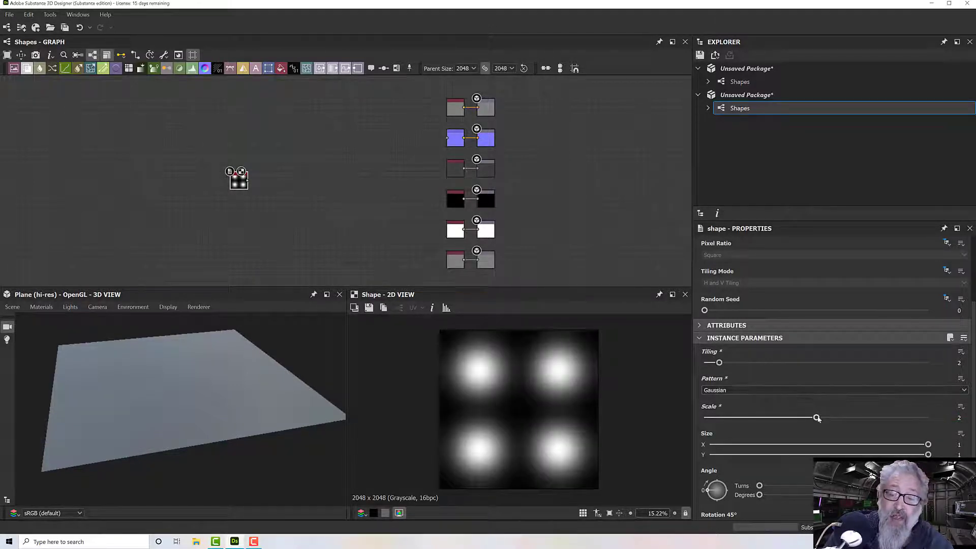
mouse_move(817, 417)
left_mouse_down()
mouse_move(865, 418)
mouse_move(801, 420)
left_mouse_up()
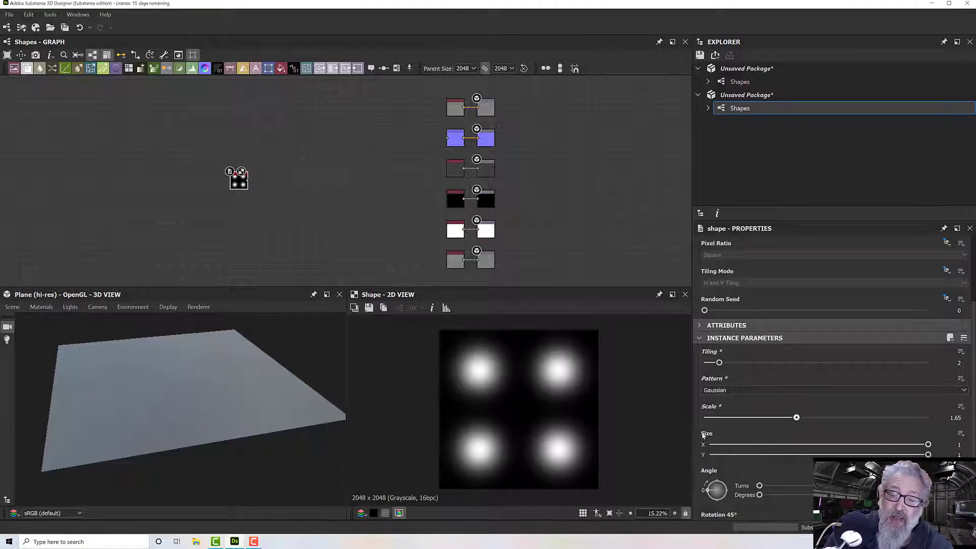
- Stretch the Gaussian spots by setting their Y size to 2 and lowering it to 1.76
left_click(958, 455)
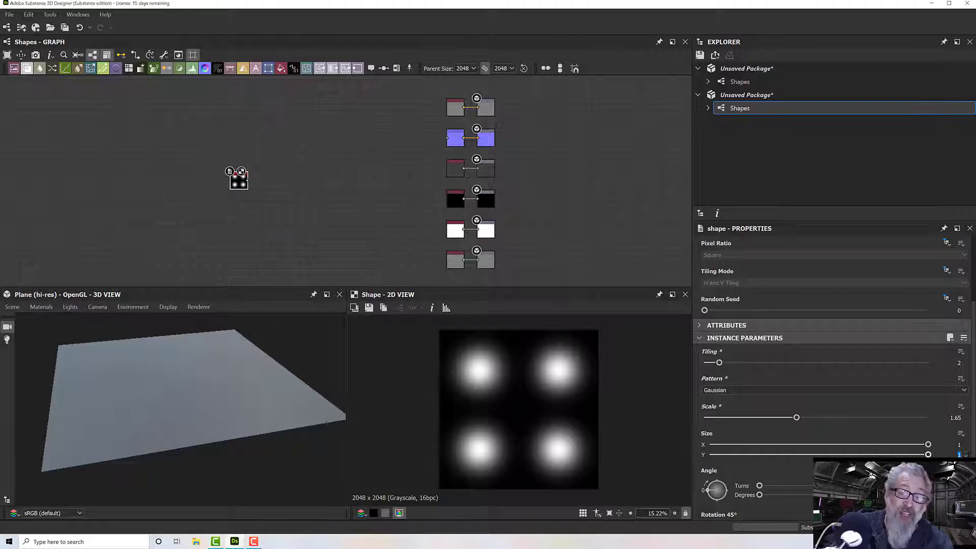
type("2")
key("Return")
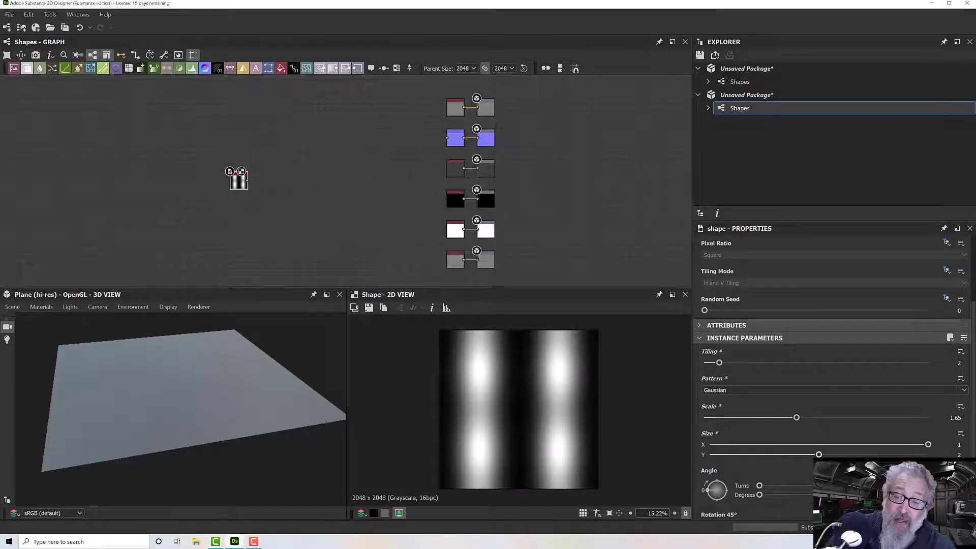
mouse_move(819, 454)
left_mouse_down()
mouse_move(834, 455)
mouse_move(806, 456)
left_mouse_up()
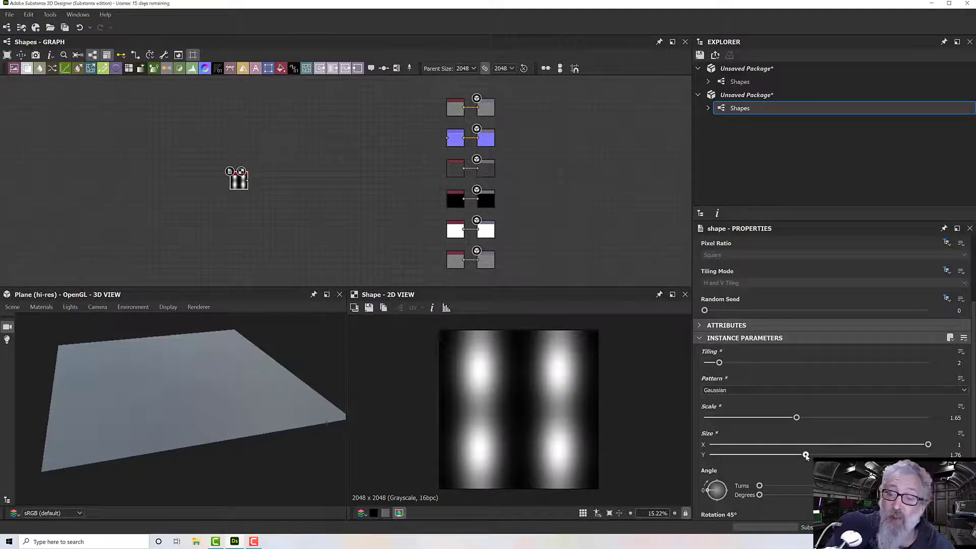
- Set the Gaussian shape's scale back to 1
left_click(796, 419)
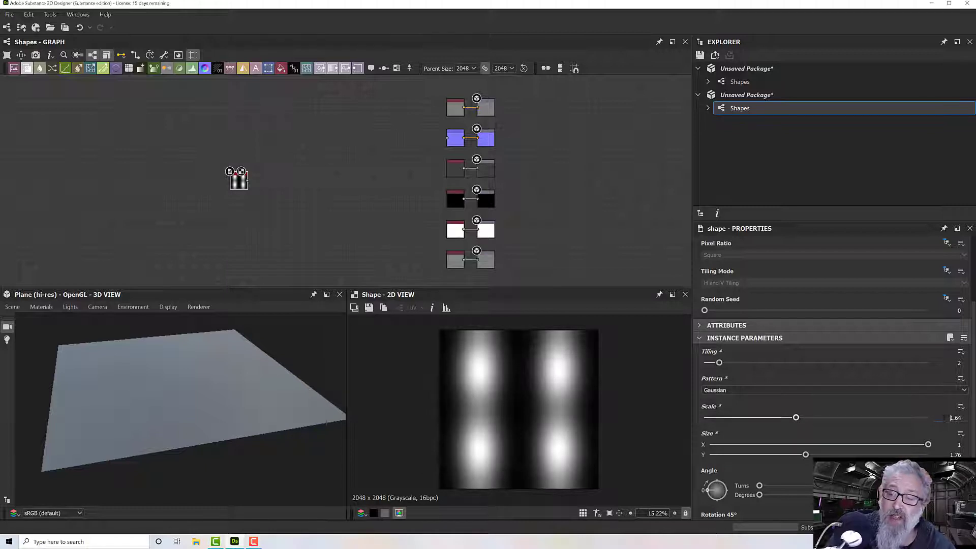
left_click_drag(950, 418, 973, 420)
type("1")
key("Return")
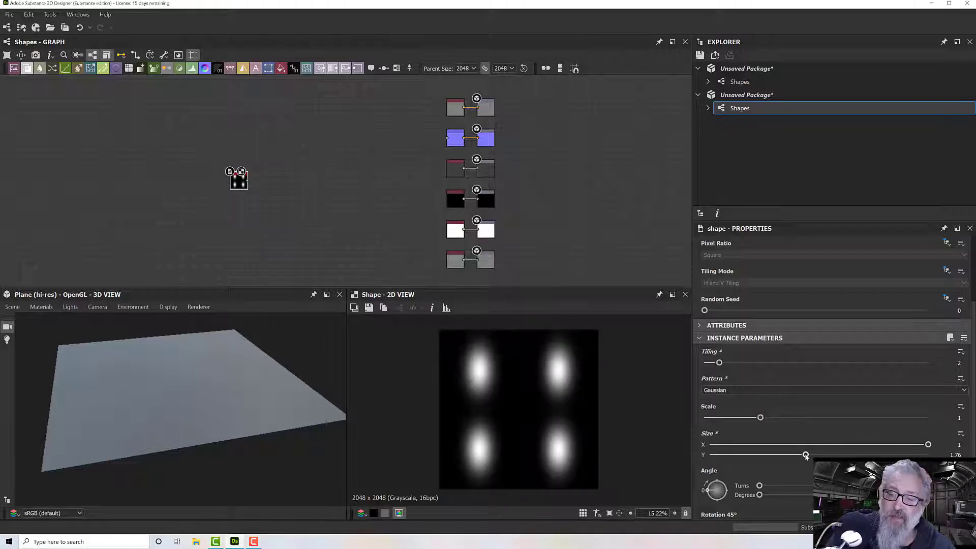
- Increase the Gaussian shape's Y size to 2.26 and check the elongated spots in the 2D preview
left_click_drag(806, 456, 833, 455)
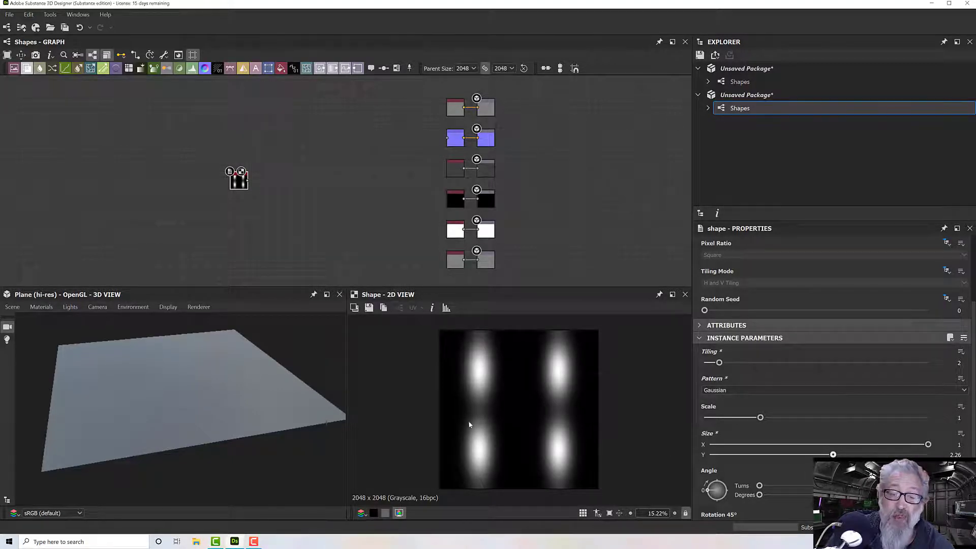
scroll(470, 422, "up", 2)
scroll(471, 419, "down", 1)
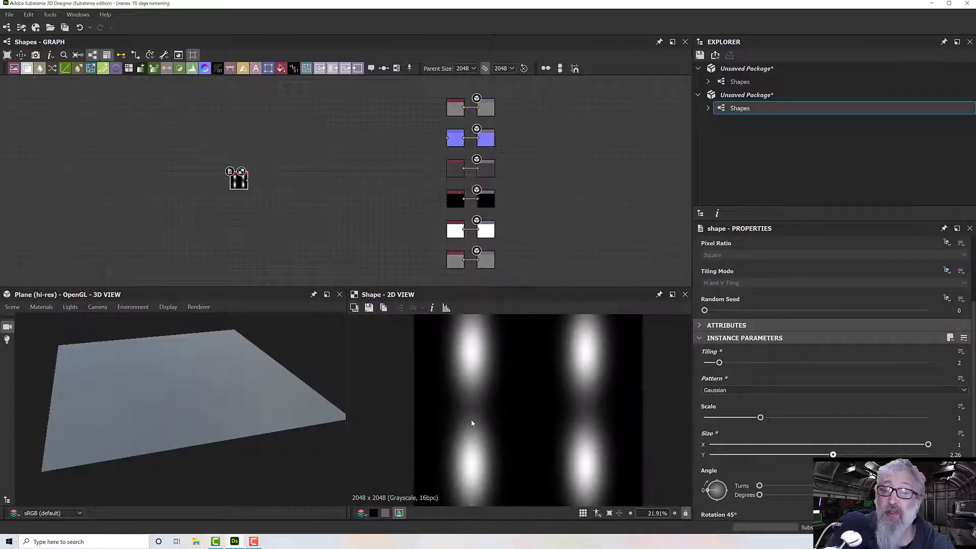
scroll(472, 423, "down", 2)
scroll(508, 410, "down", 1)
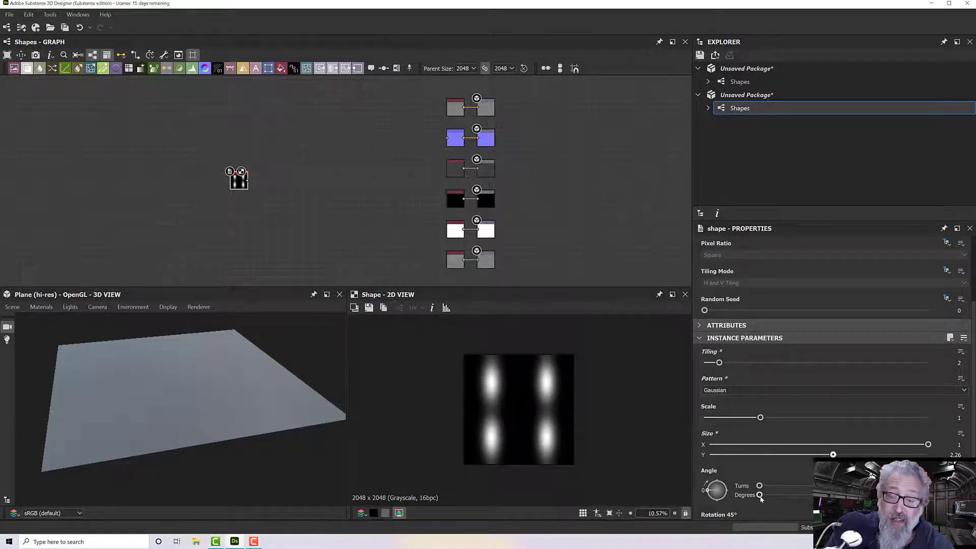
- Rotate the elongated Gaussian spots to a diagonal with the Angle parameter, fine-tuning both degrees and turns
left_click_drag(760, 495, 777, 496)
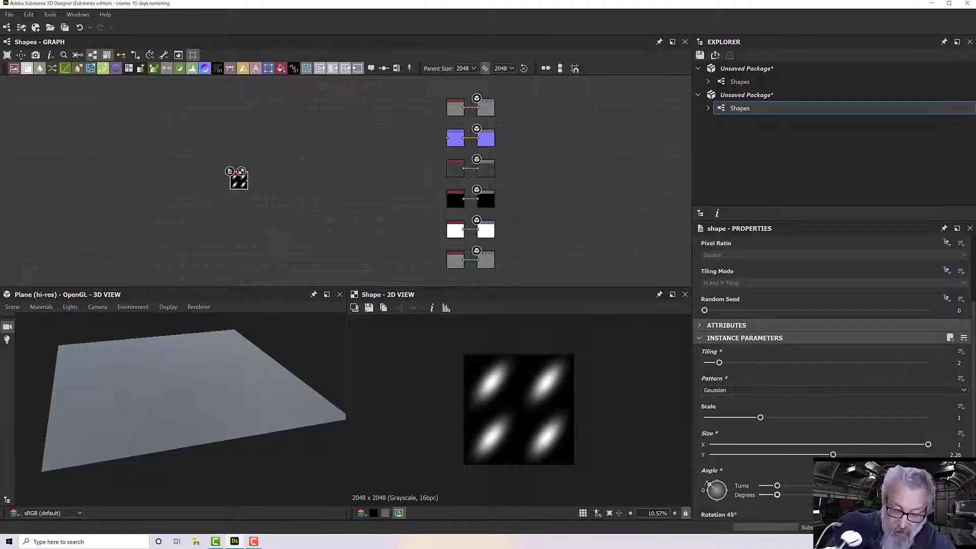
left_click_drag(778, 496, 775, 496)
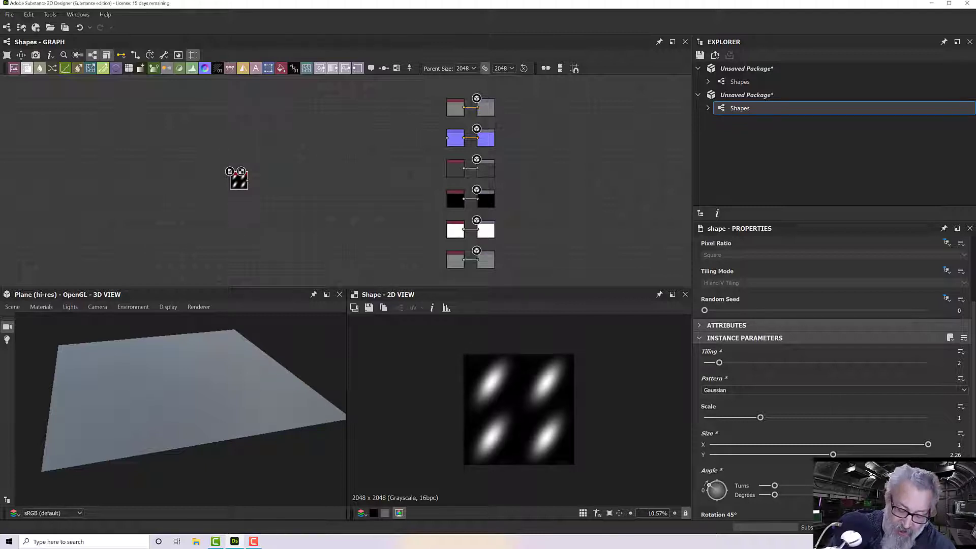
left_click_drag(775, 486, 781, 486)
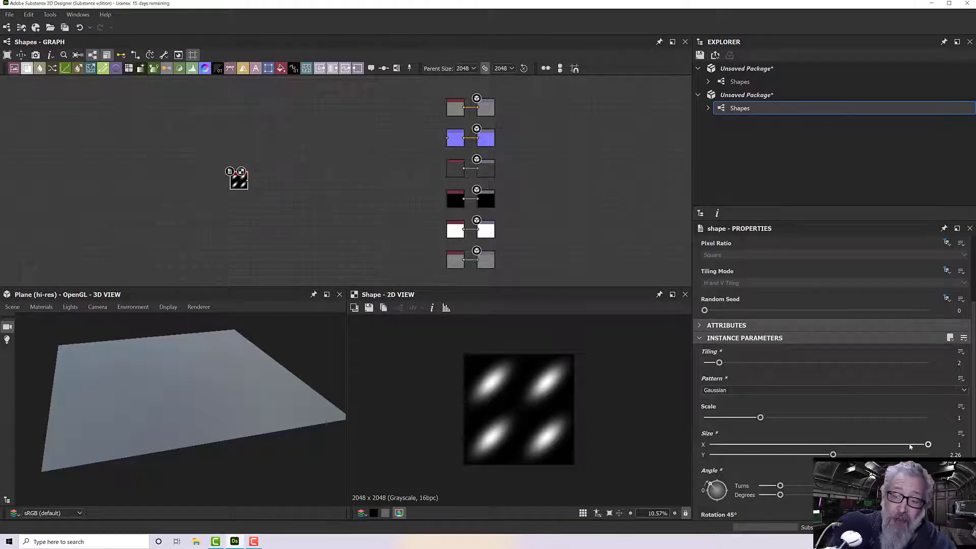
- Set the tilted Gaussian shape's X size to 2, reduce it to 1.54, and raise the Y size to 3.47
mouse_move(834, 455)
left_mouse_down()
mouse_move(844, 455)
mouse_move(833, 454)
left_mouse_up()
left_click(959, 445)
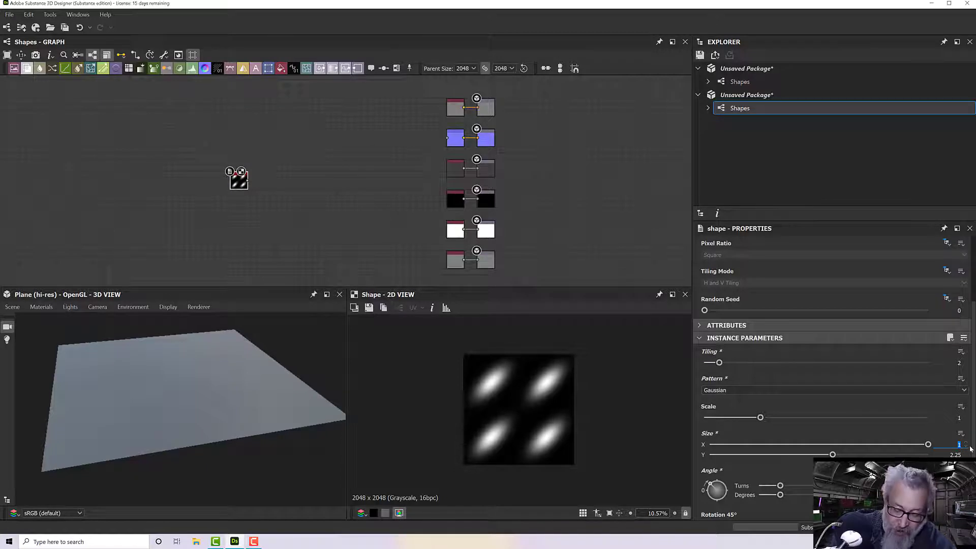
type("2")
key("Return")
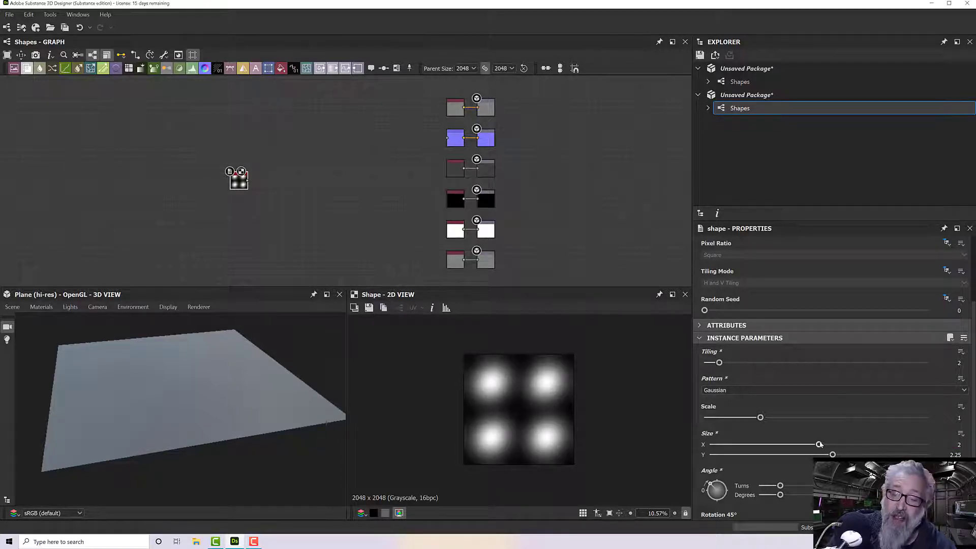
left_click_drag(811, 445, 793, 446)
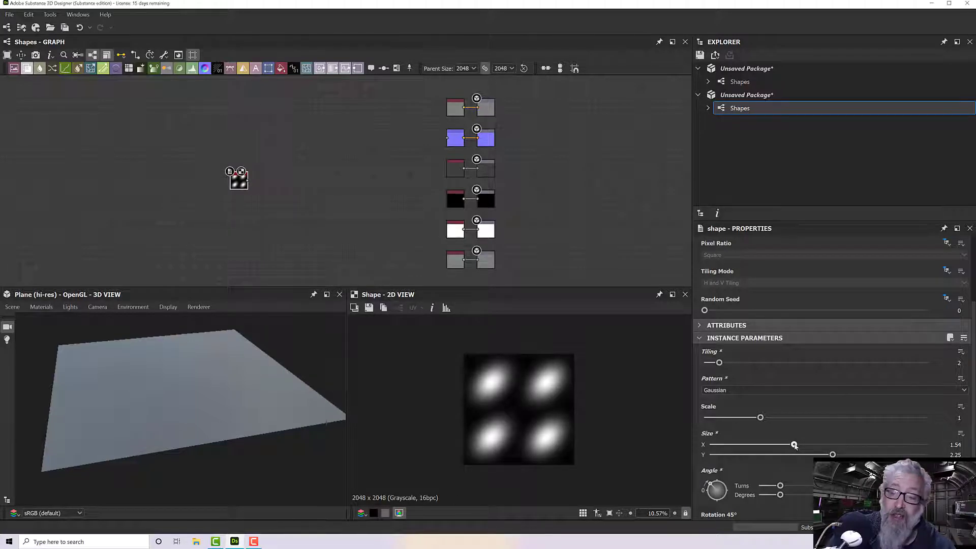
left_click_drag(833, 454, 900, 455)
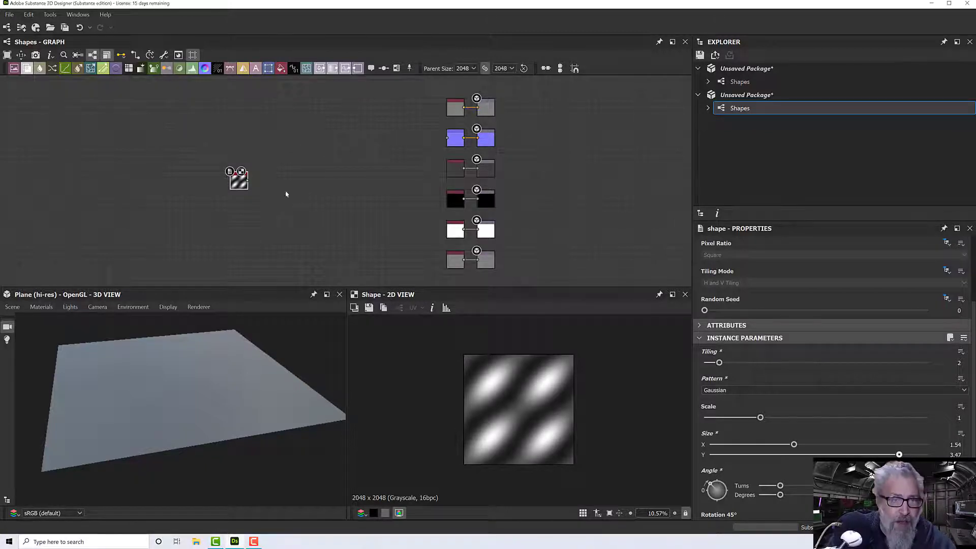
- Add a Safe Transform Grayscale node beside the Shape node and feed the Shape output into it
scroll(286, 193, "up", 3)
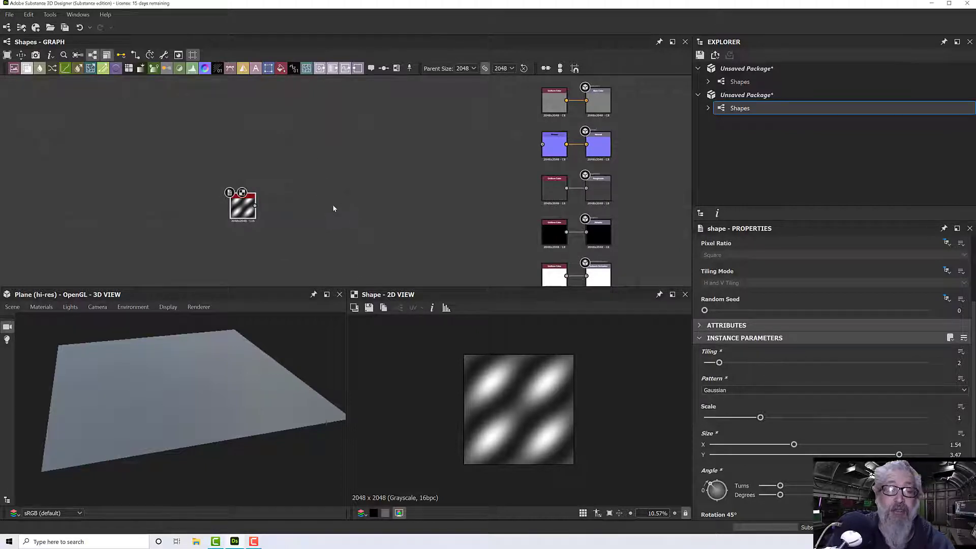
middle_click_drag(333, 205, 397, 212)
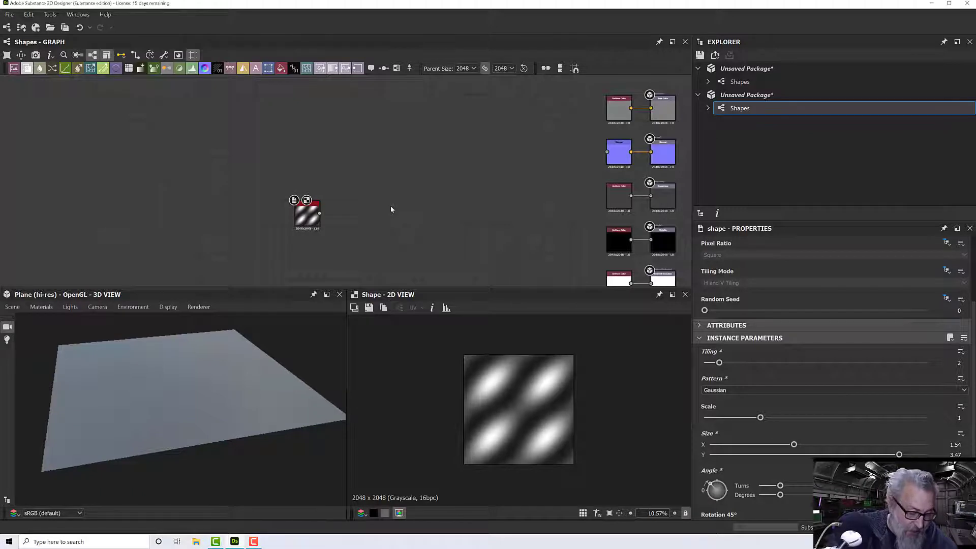
key("space")
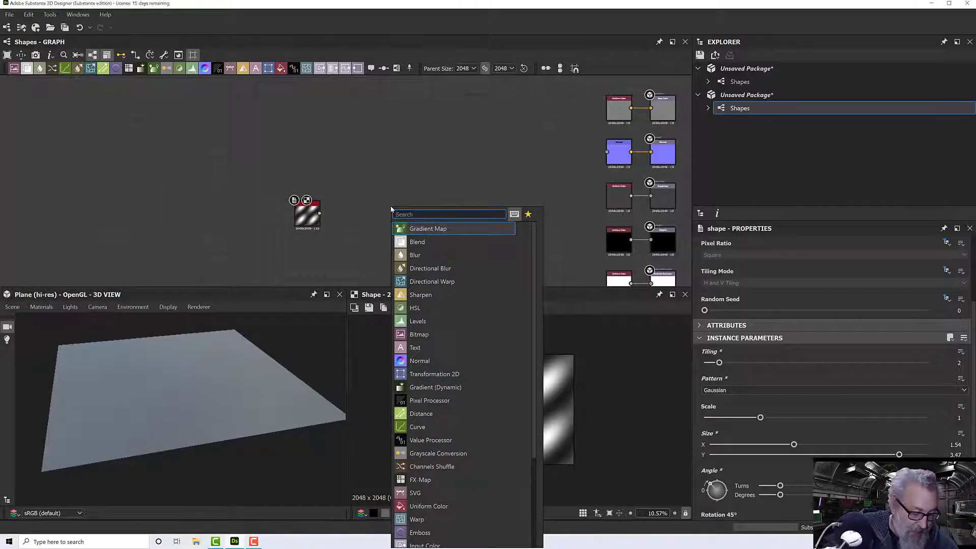
type("safe")
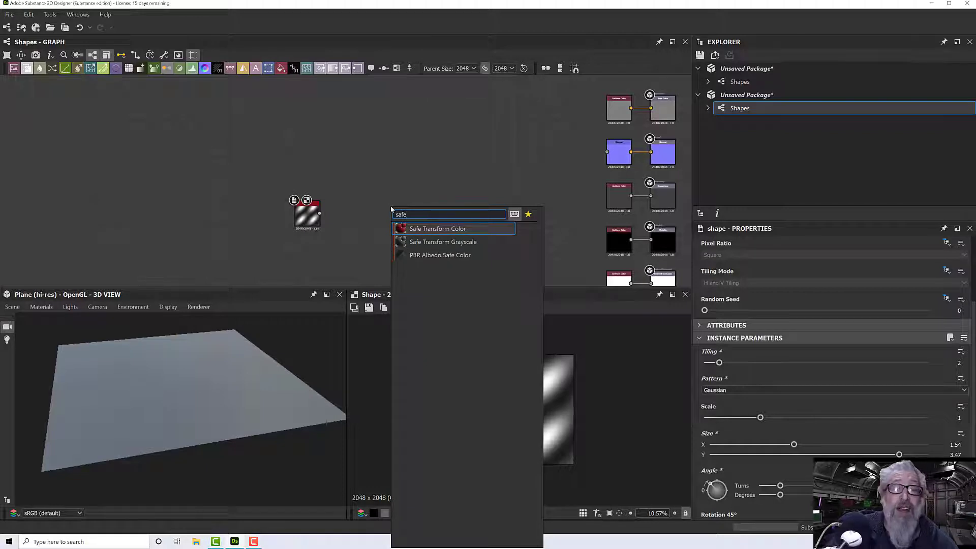
left_click(432, 245)
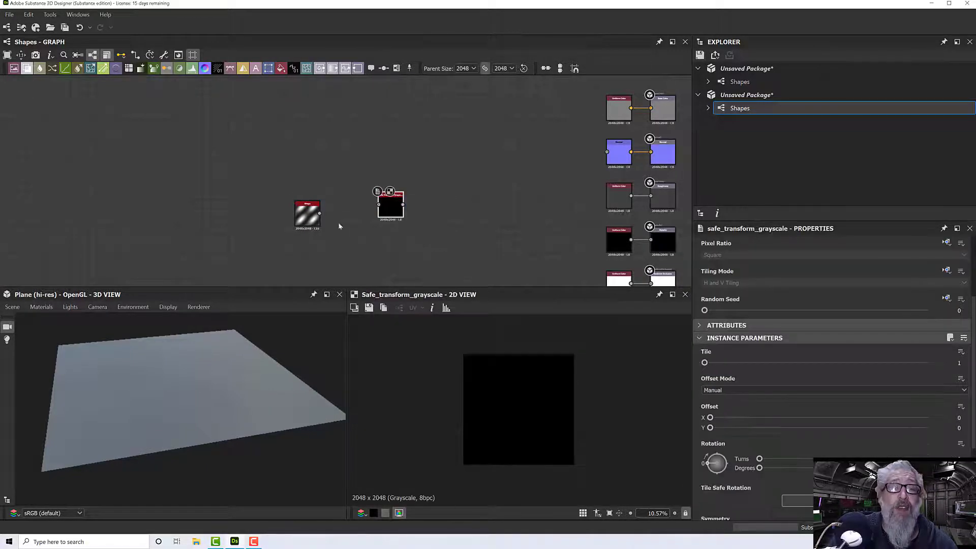
left_click_drag(320, 214, 379, 207)
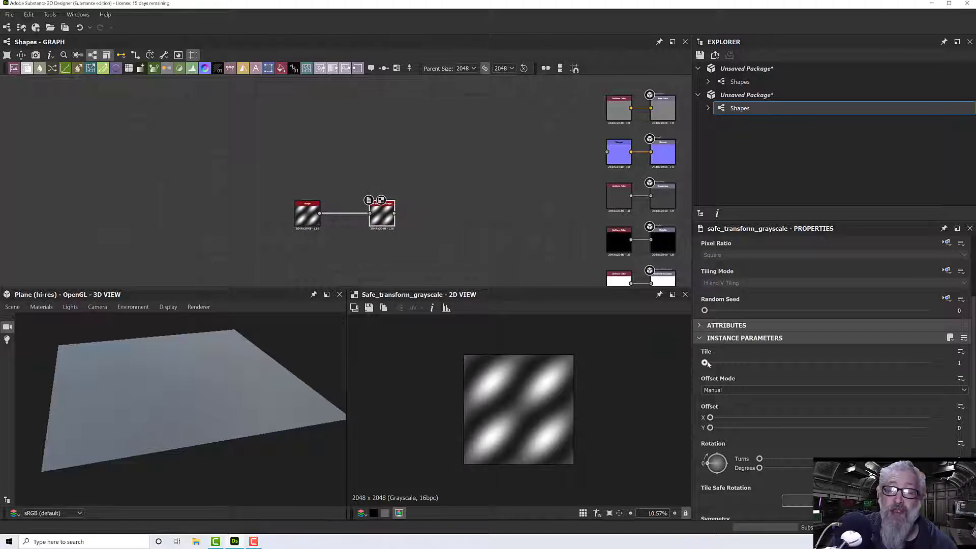
- Set the Safe Transform Grayscale node's tile to 6 and examine the repeated pattern up close in the 2D preview
left_click_drag(707, 363, 779, 363)
scroll(555, 400, "up", 10)
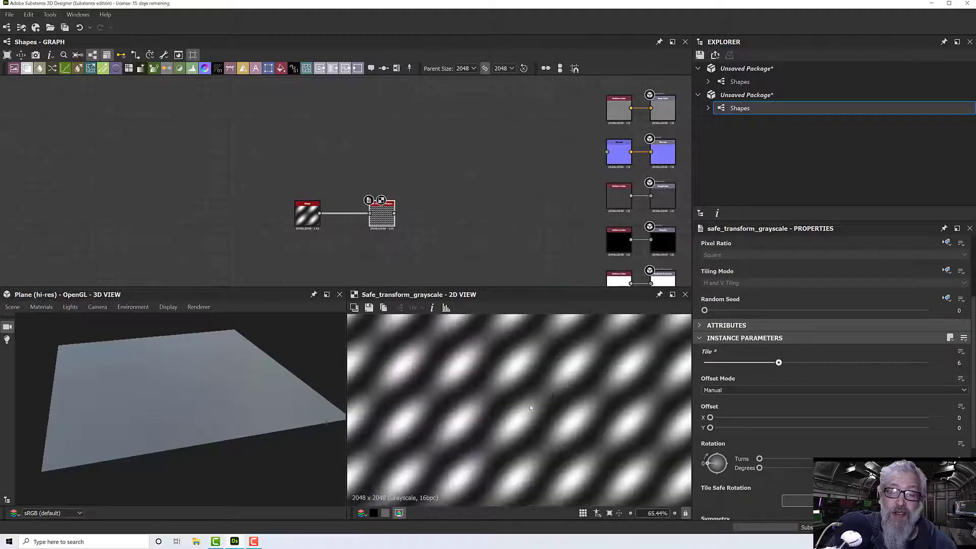
scroll(471, 227, "down", 3)
- Connect the Safe Transform Grayscale output to the Height output and the Normal node's input, and inspect the 3D plane
middle_click_drag(471, 227, 345, 198)
scroll(361, 235, "down", 1)
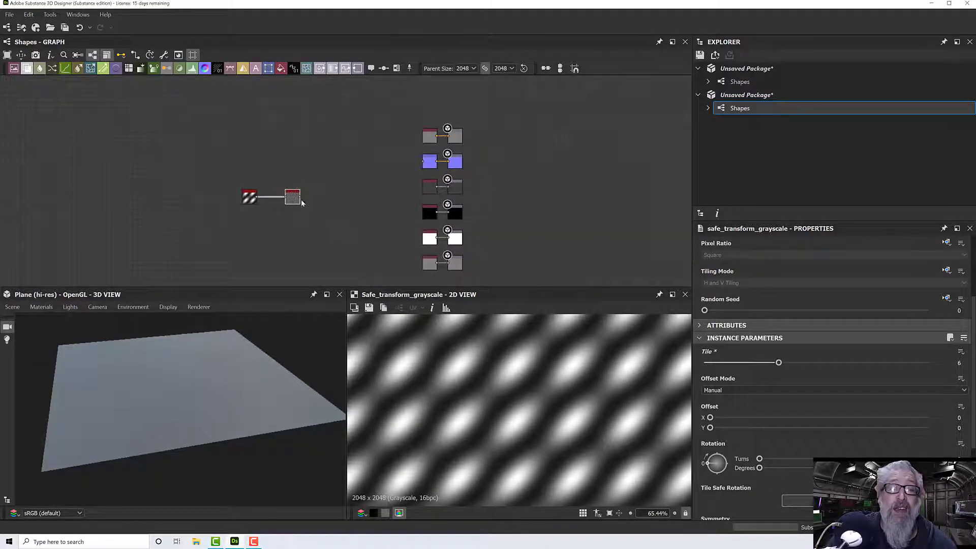
left_click_drag(301, 198, 464, 266)
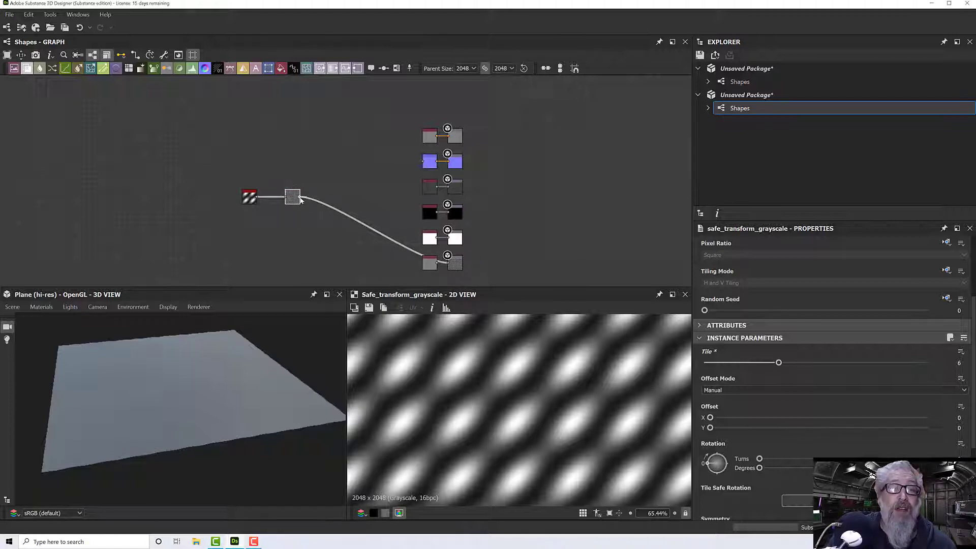
left_click_drag(301, 199, 425, 162)
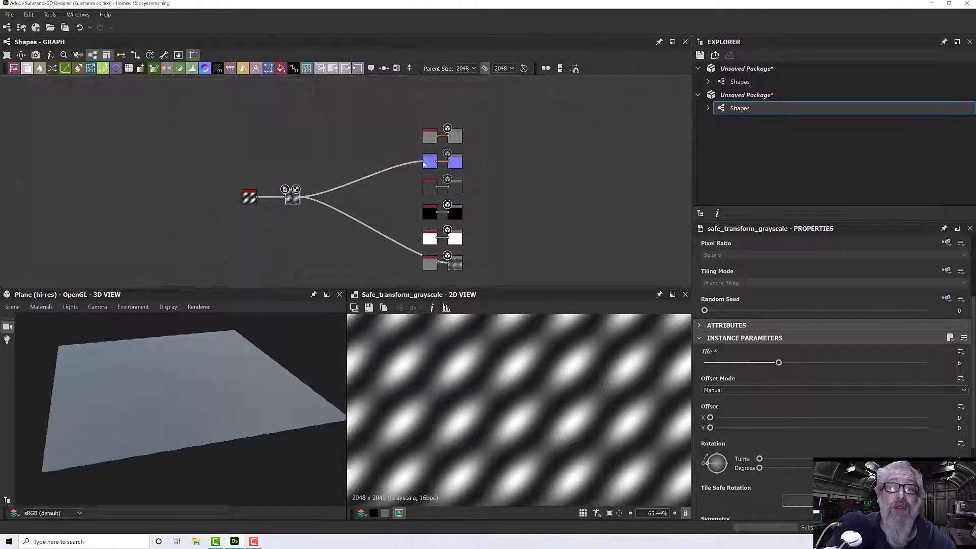
left_click_drag(238, 382, 275, 373)
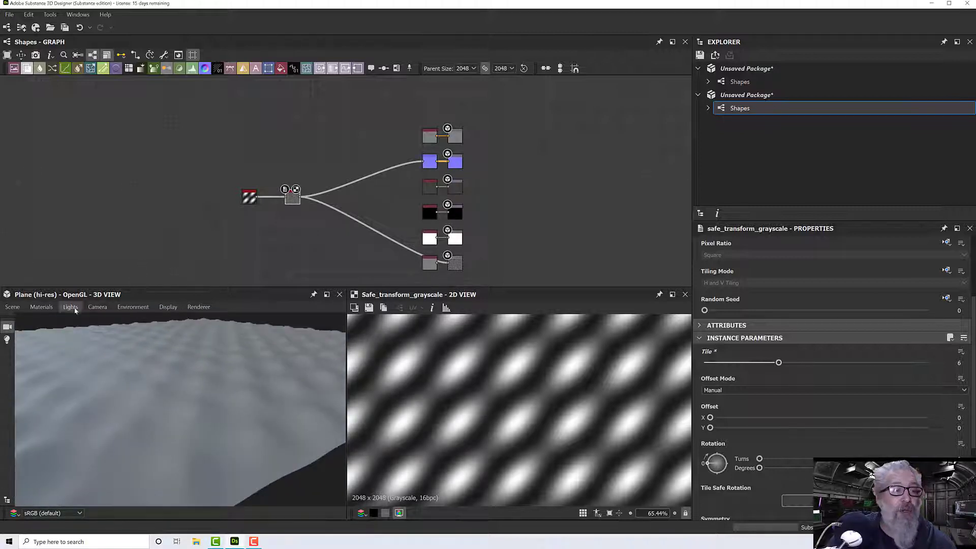
left_click(13, 307)
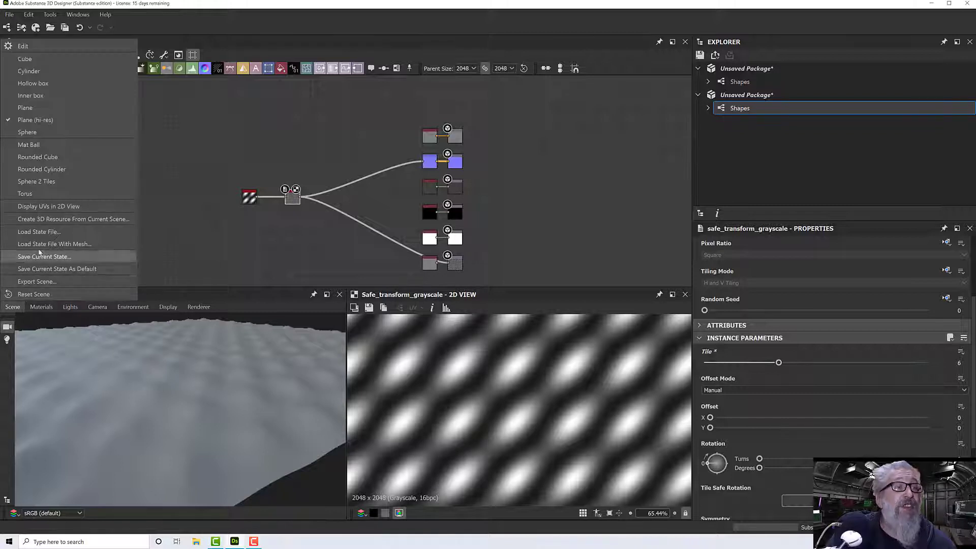
left_click(260, 244)
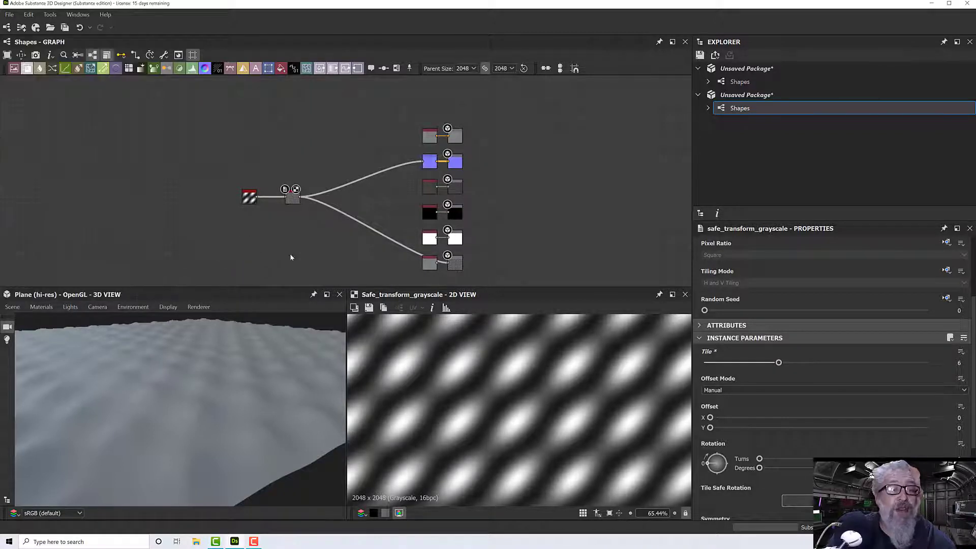
- Assign the Height output node to the 3D view's Height channel and inspect the displaced plane from different angles
left_click(454, 264)
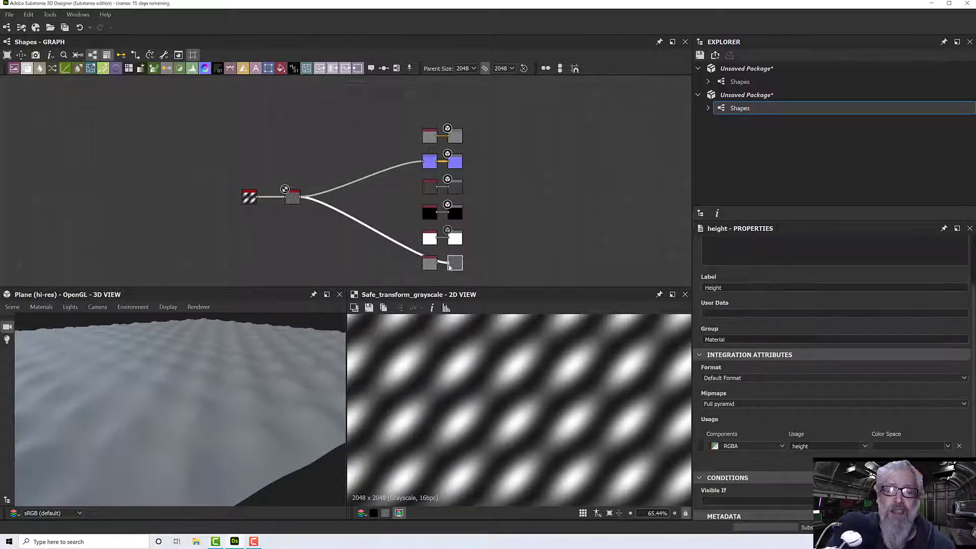
left_click_drag(277, 355, 300, 340)
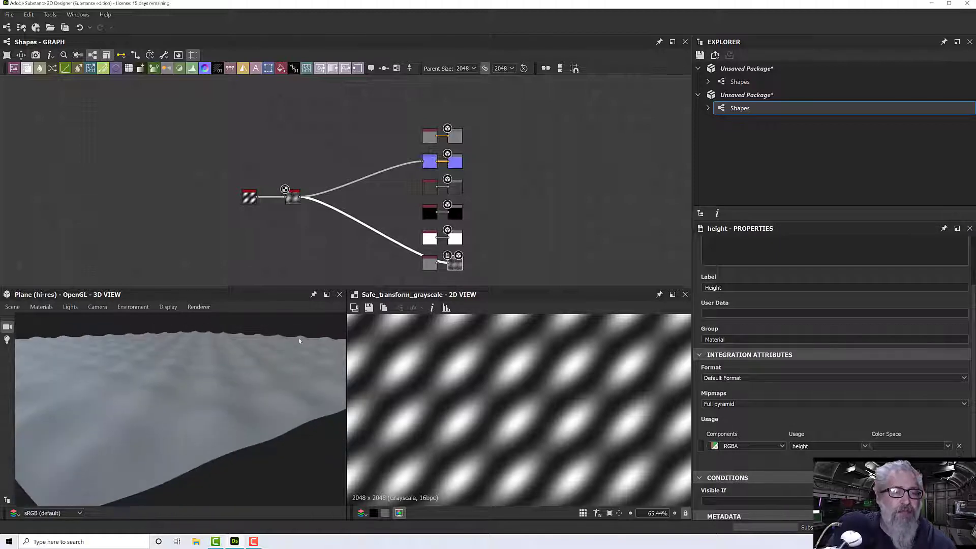
right_click(443, 265)
left_click(481, 282)
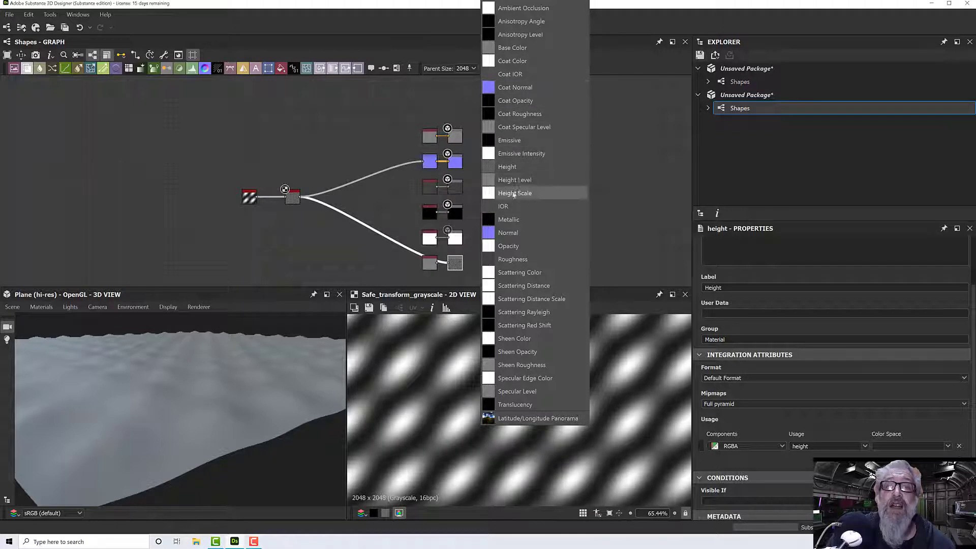
left_click(514, 169)
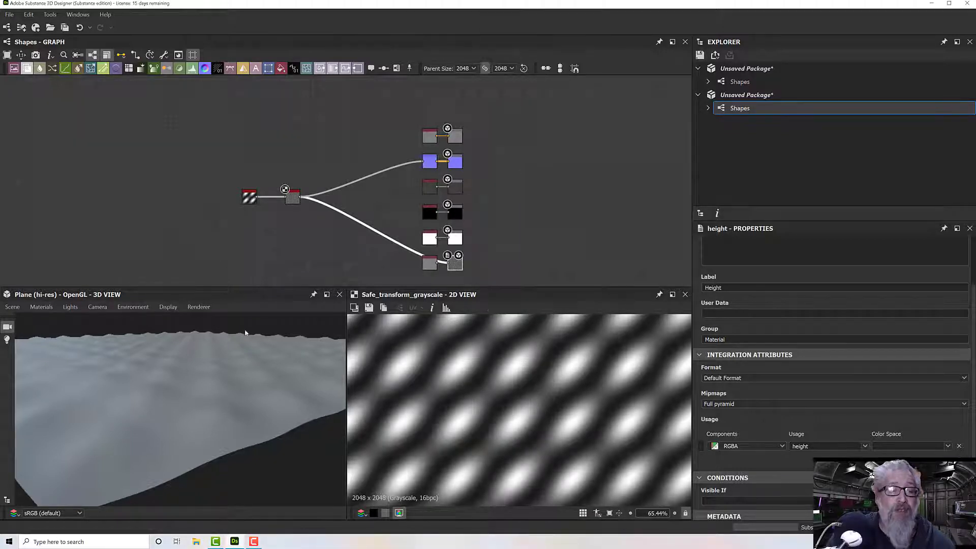
left_click_drag(245, 333, 228, 361)
scroll(228, 361, "down", 3)
scroll(228, 363, "up", 2)
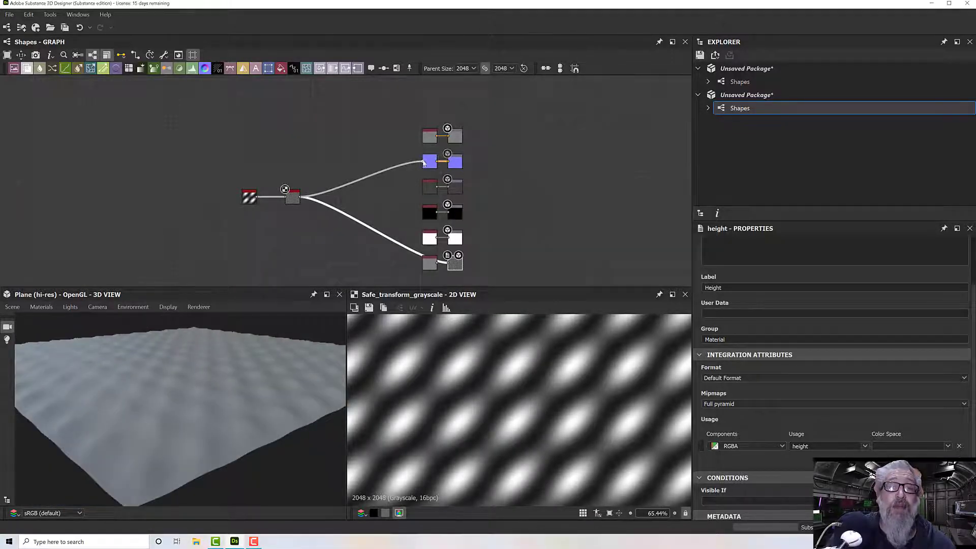
- Delete the link from the Safe Transform Grayscale node to the Normal node and inspect the plane's edge in 3D
left_click_drag(424, 162, 400, 164)
left_click(395, 167)
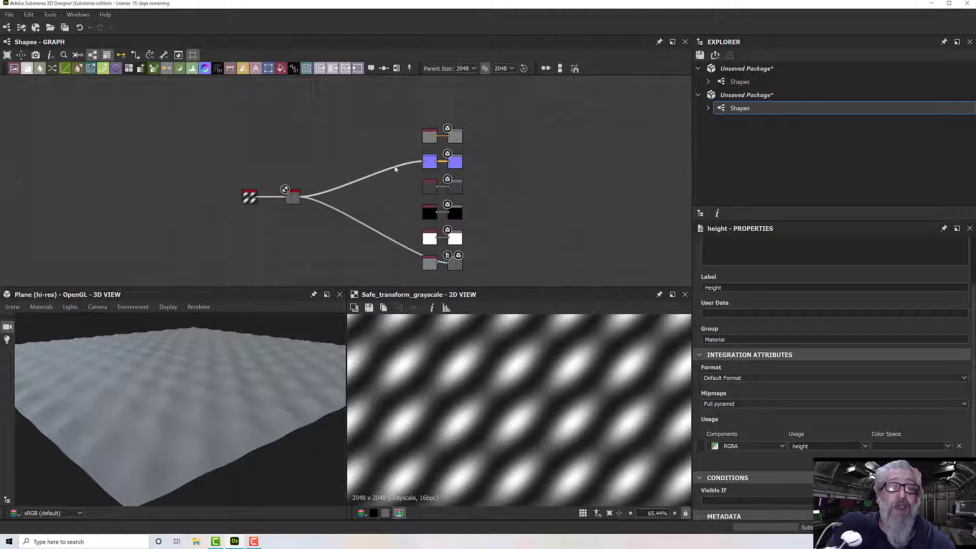
key("Delete")
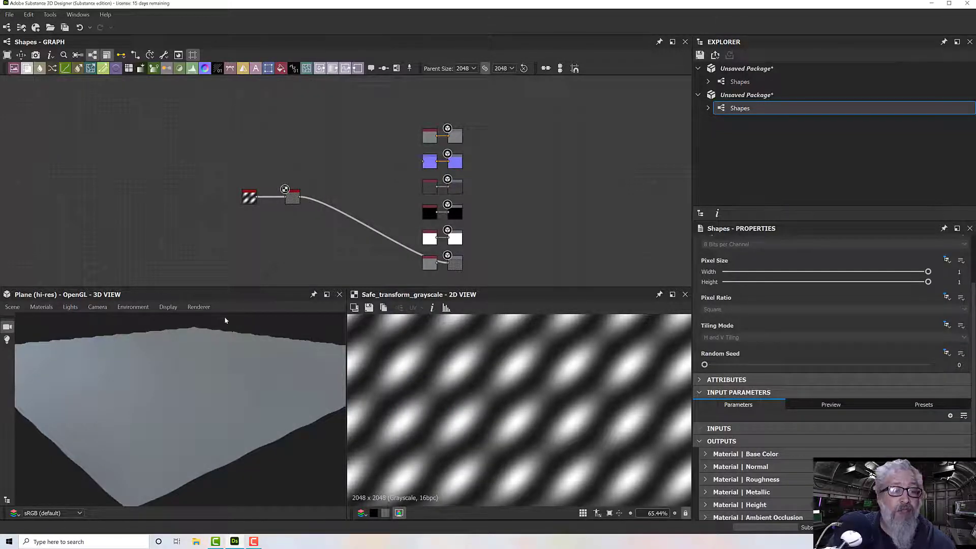
mouse_move(226, 321)
left_mouse_down()
mouse_move(227, 303)
mouse_move(197, 354)
mouse_move(215, 325)
left_mouse_up()
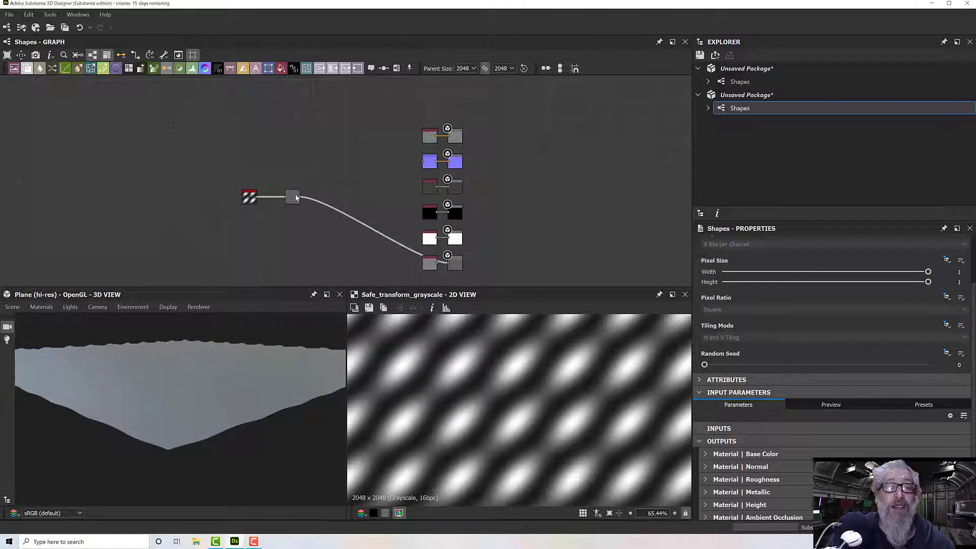
- Reconnect the Safe Transform Grayscale output to the Normal node's input and inspect the plane's surface shading
left_click_drag(301, 198, 423, 162)
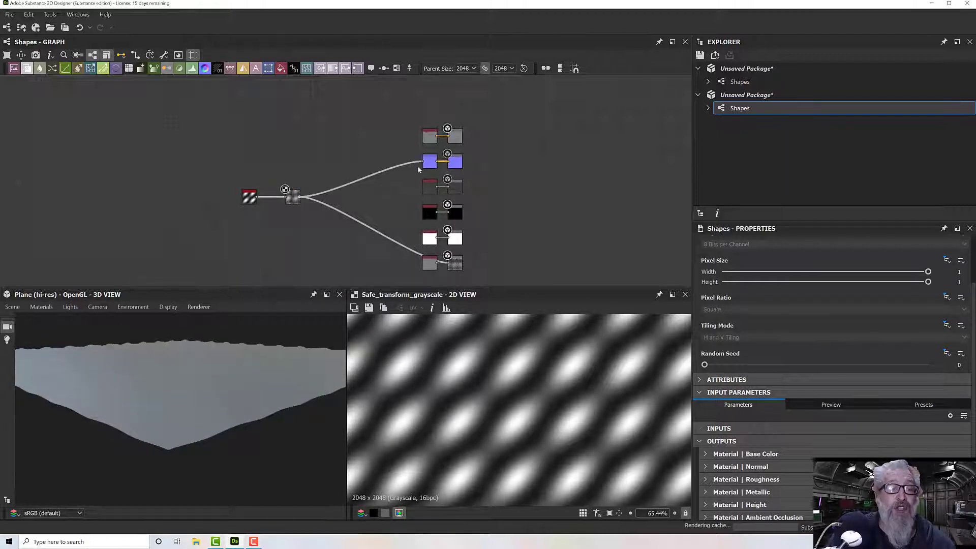
left_click_drag(286, 315, 222, 388)
scroll(222, 388, "down", 2)
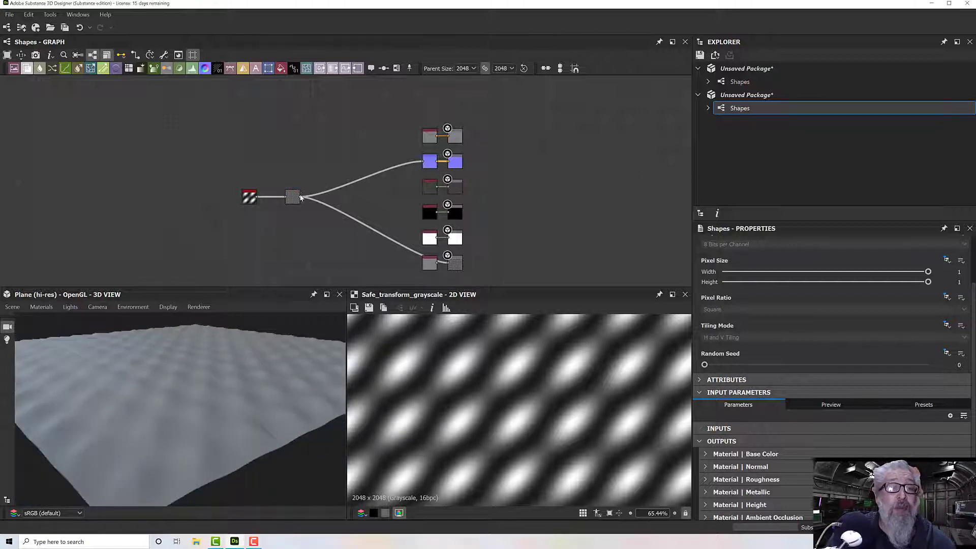
- Connect the Safe Transform Grayscale output to the Base Color output and view the patterned plane from above
left_click_drag(300, 197, 423, 137)
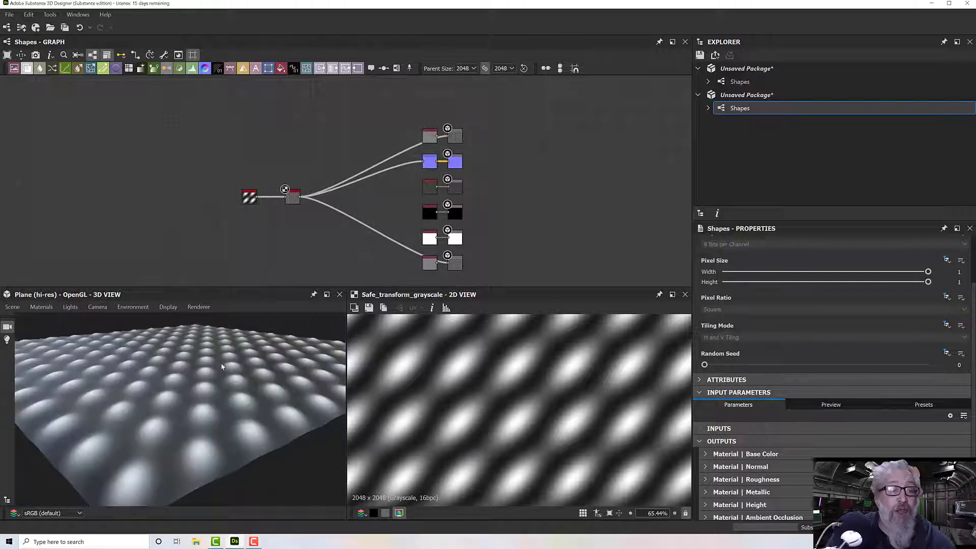
left_click_drag(219, 377, 176, 426)
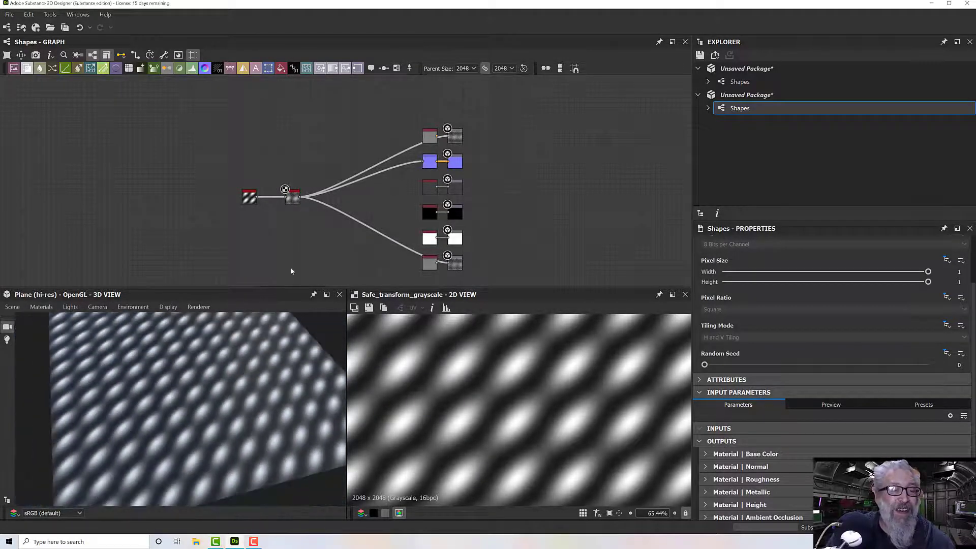
- Set the Shape node's Size to X 2.14 and Y 4.08, and inspect the pattern up close on the 3D plane
middle_click_drag(319, 234, 365, 223)
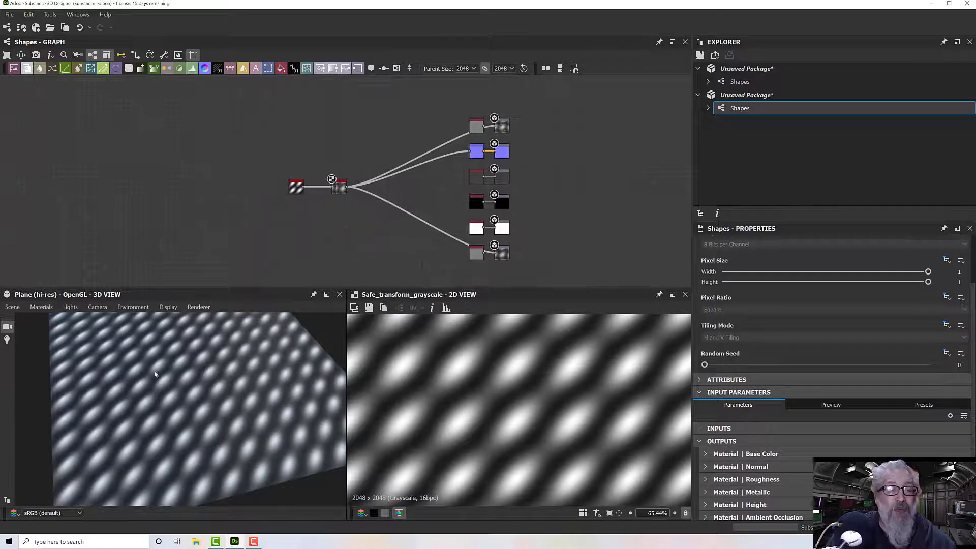
left_click(296, 189)
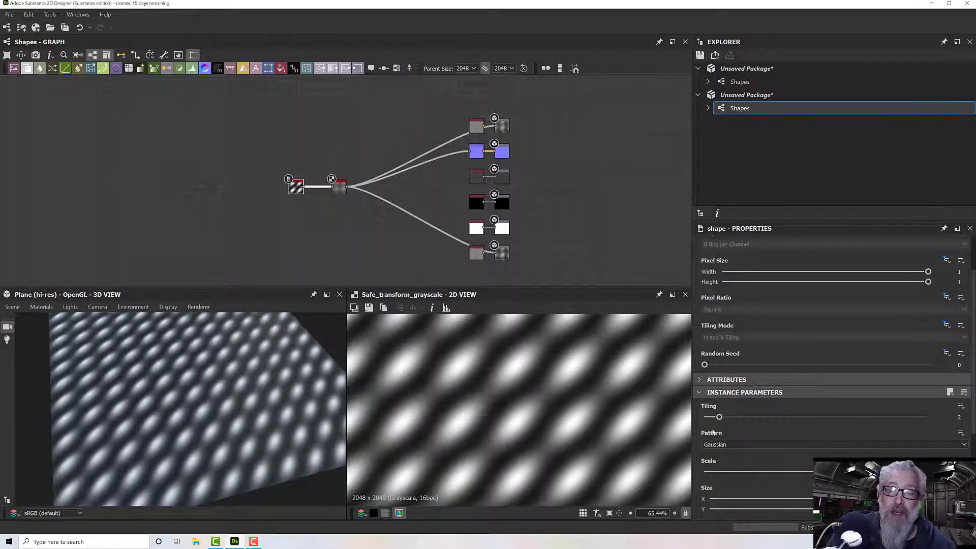
scroll(763, 458, "down", 1)
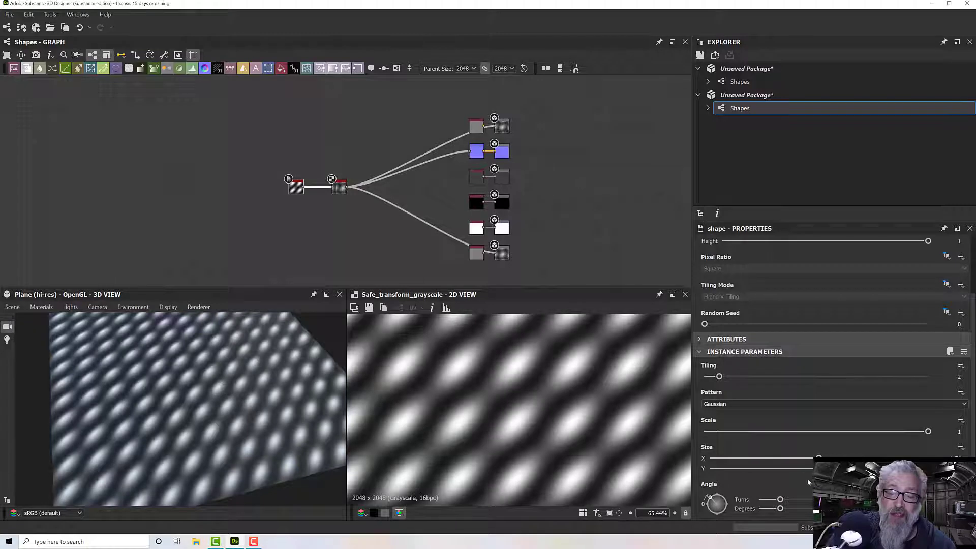
scroll(807, 478, "down", 2)
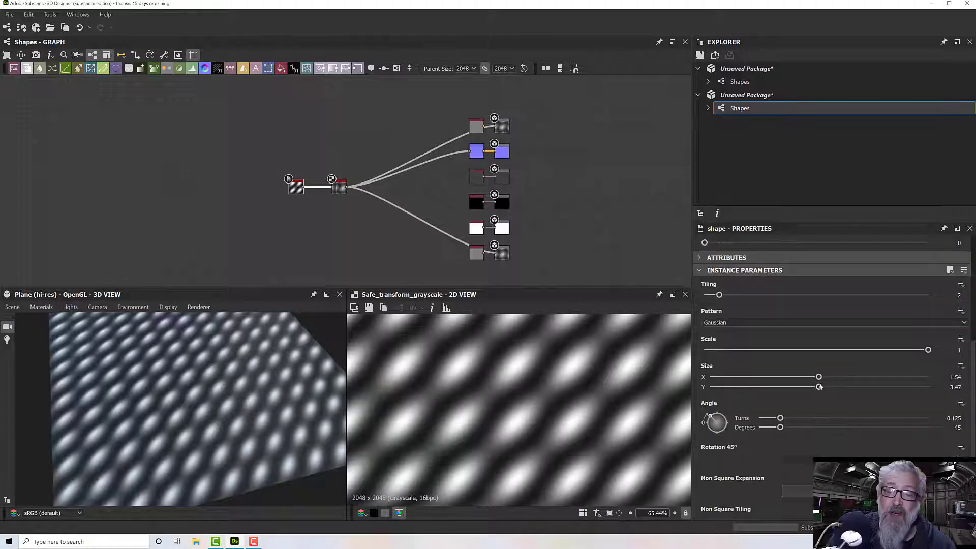
left_click_drag(820, 387, 861, 378)
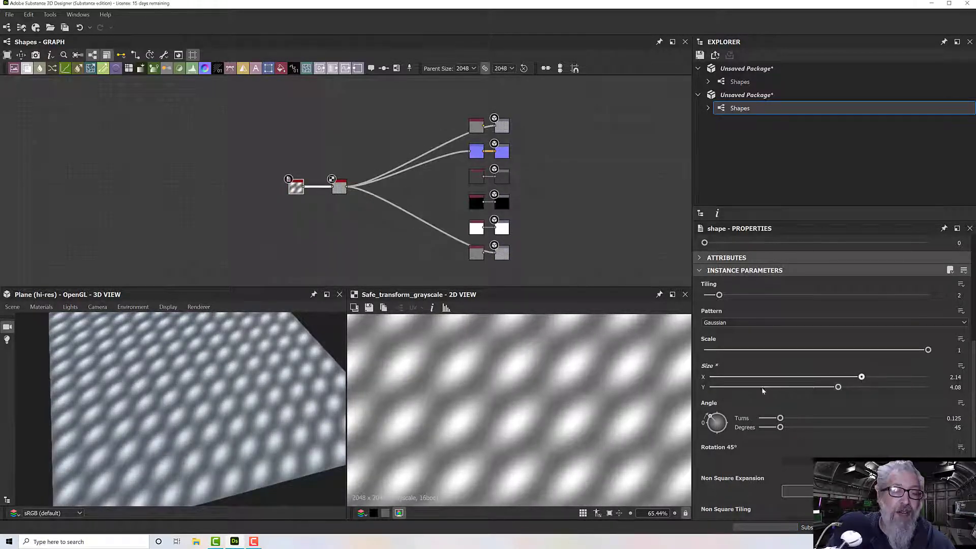
left_click_drag(328, 410, 285, 426)
scroll(225, 395, "up", 5)
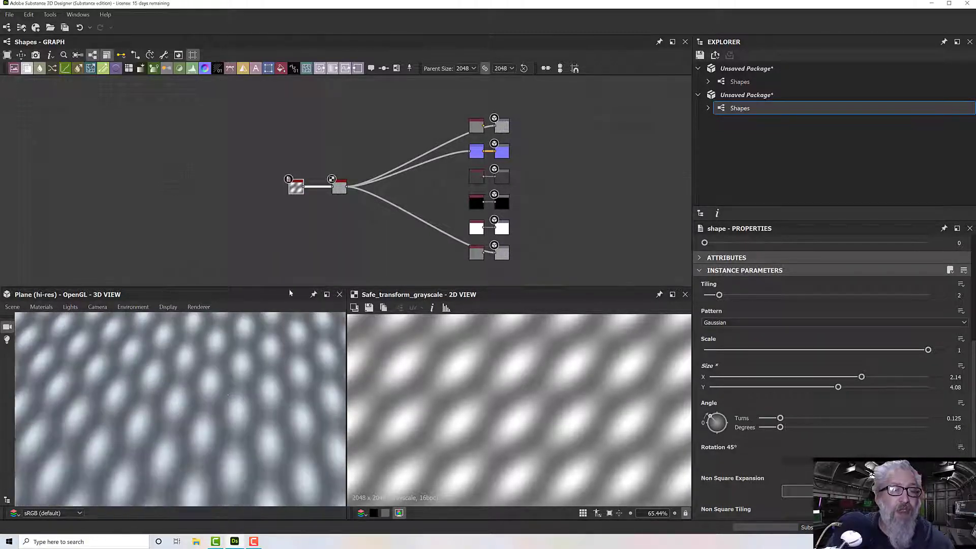
- Move the Safe Transform Grayscale node farther from the Shape node and insert a Slope Blur Grayscale node on the link between them
left_click_drag(341, 186, 389, 186)
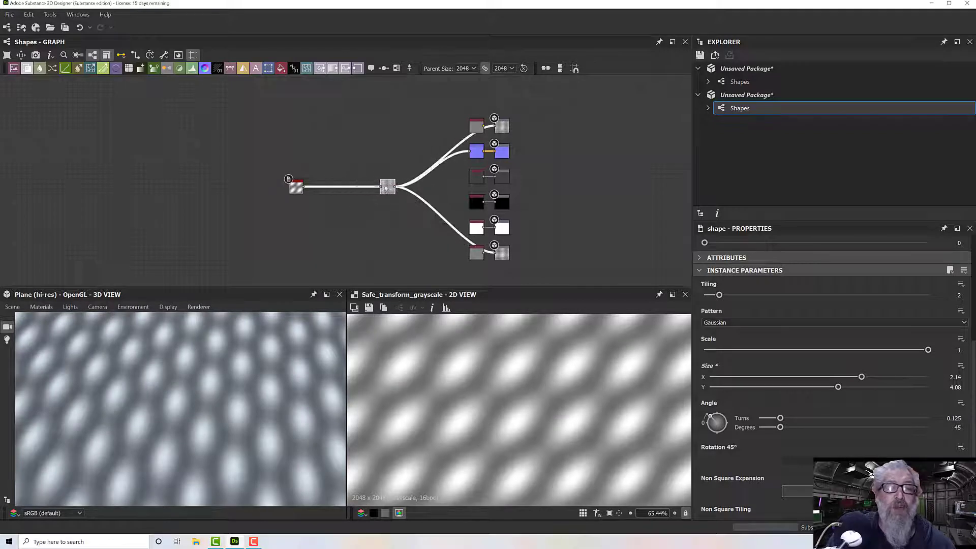
left_click(325, 205)
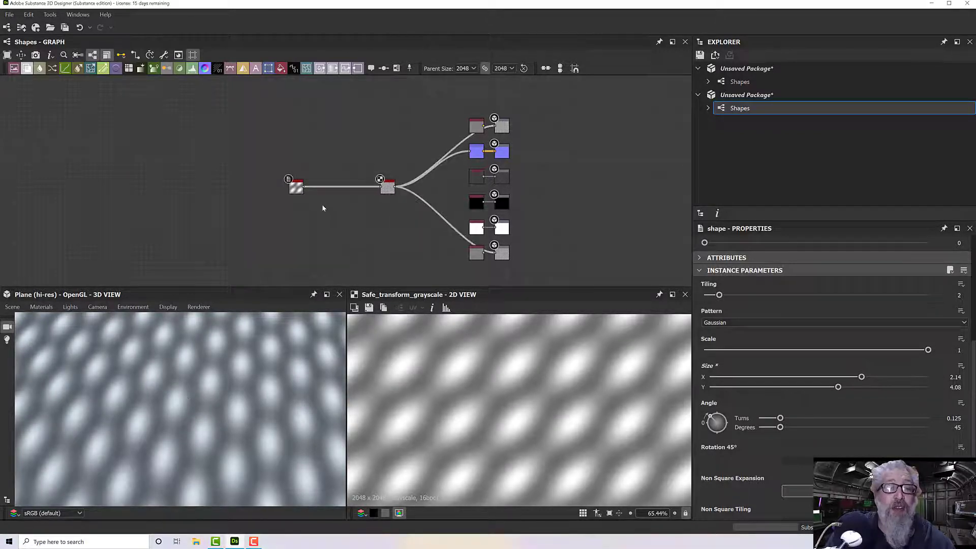
middle_click_drag(334, 199, 355, 222)
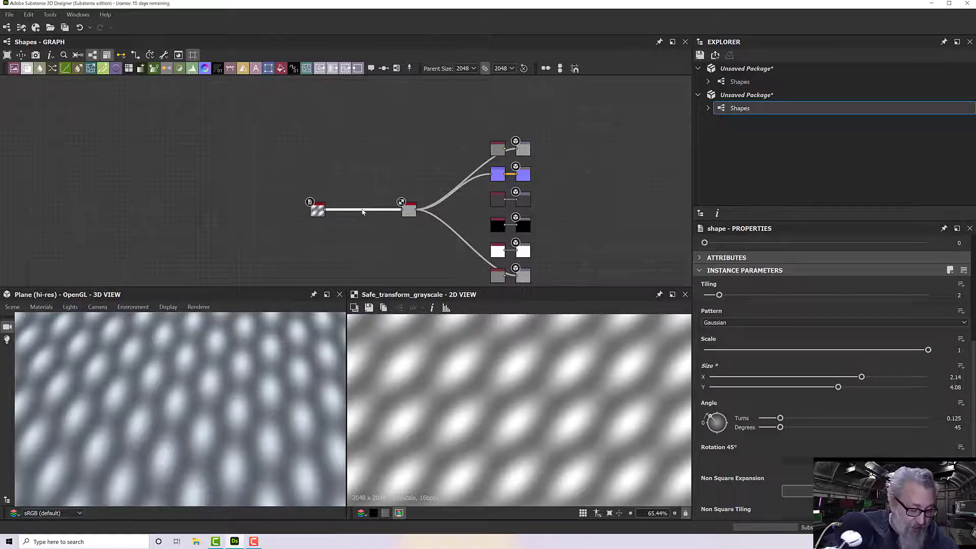
key("space")
type("slope")
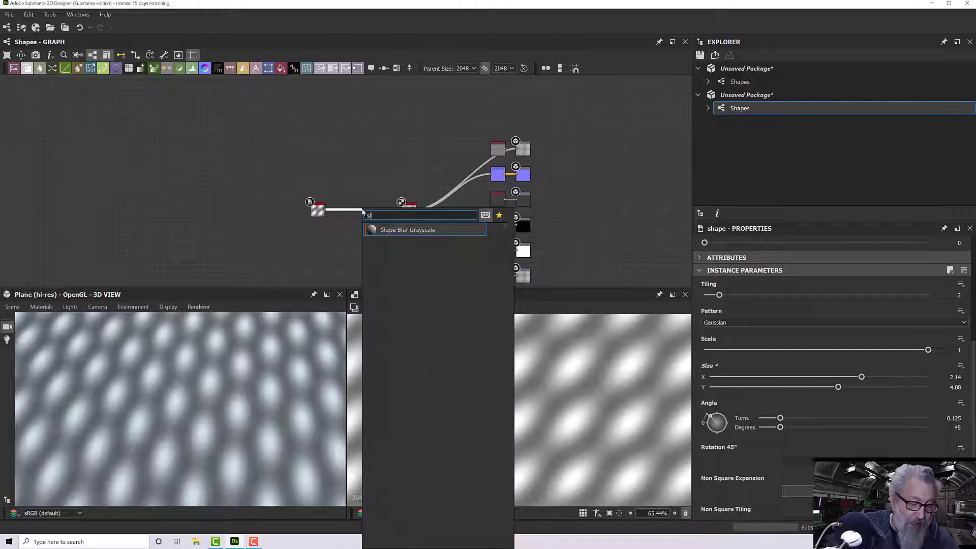
left_click(392, 230)
scroll(323, 212, "up", 2)
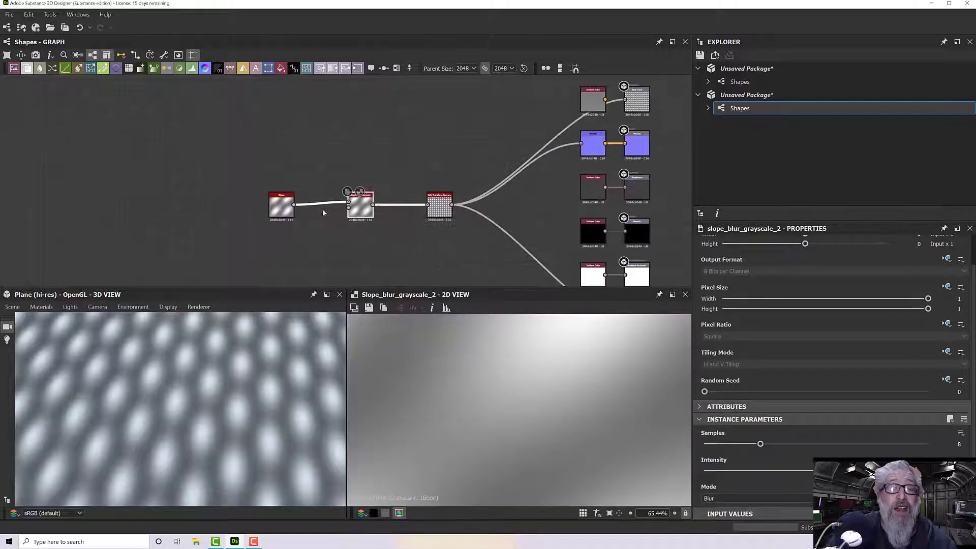
- Connect the Shape output to the Slope Blur Grayscale node's slope input as well and inspect the 3D plane from different angles
left_click_drag(324, 212, 347, 208)
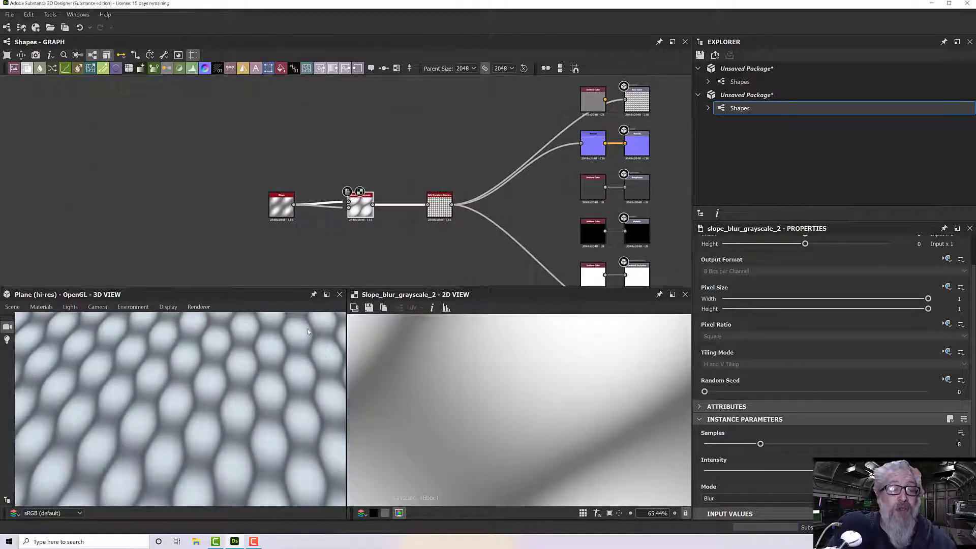
scroll(282, 379, "down", 3)
scroll(283, 378, "down", 2)
scroll(270, 392, "up", 8)
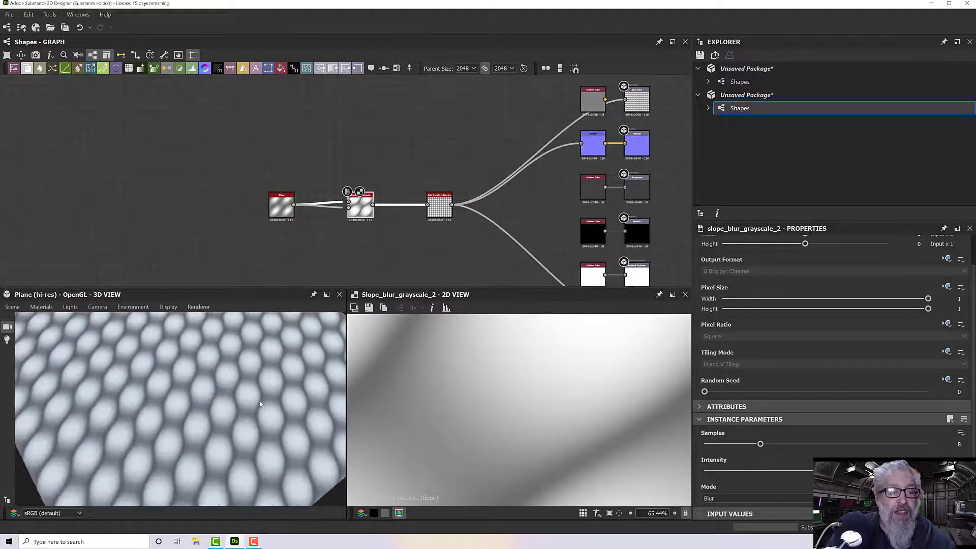
scroll(259, 401, "up", 2)
left_click_drag(258, 399, 209, 398)
scroll(192, 390, "up", 4)
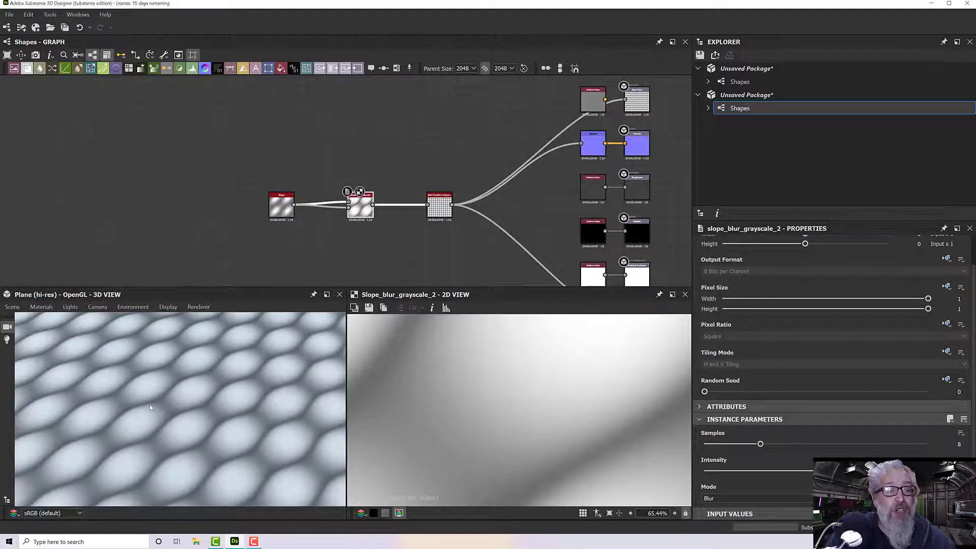
left_click_drag(172, 379, 221, 380)
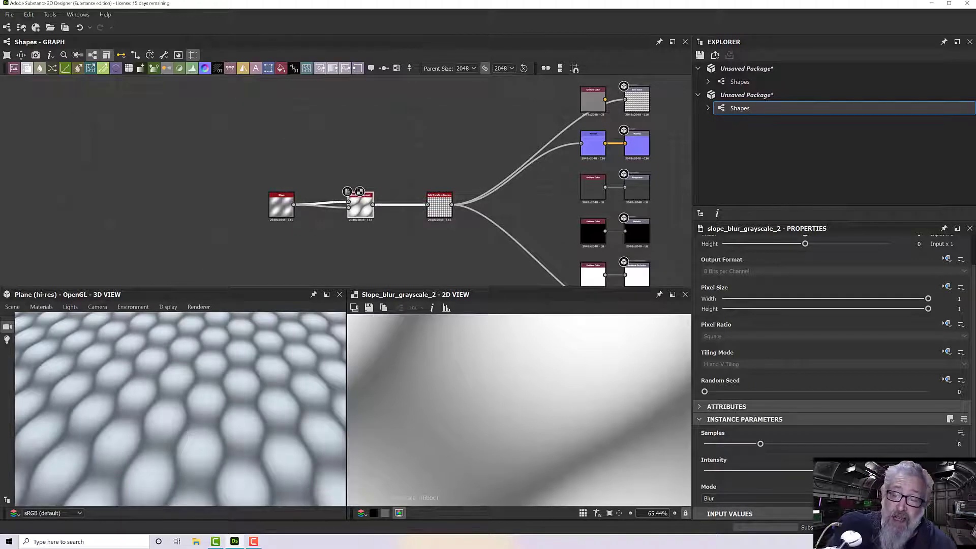
- Adjust the Slope Blur Grayscale intensity, set its mode to Min, and view the whole result in 2D
left_click_drag(778, 471, 823, 471)
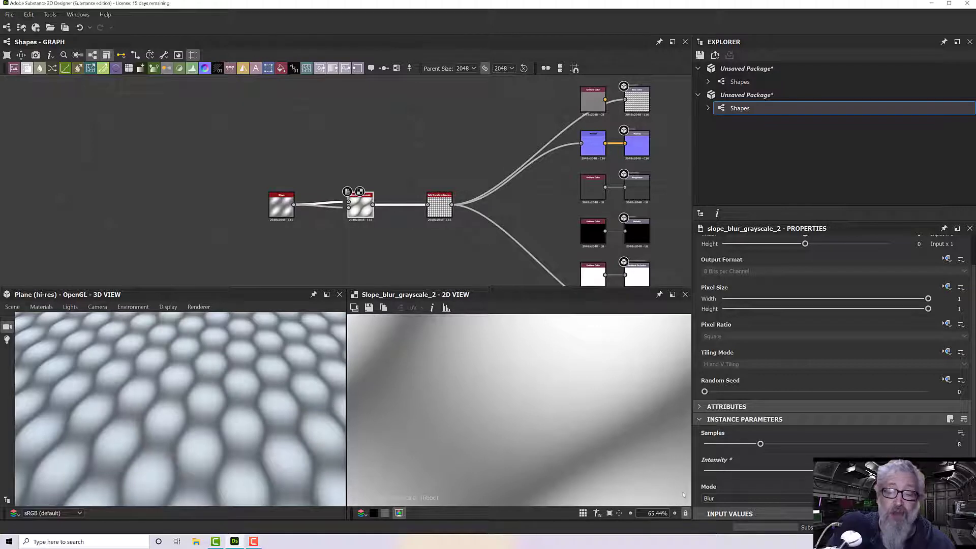
left_click(724, 498)
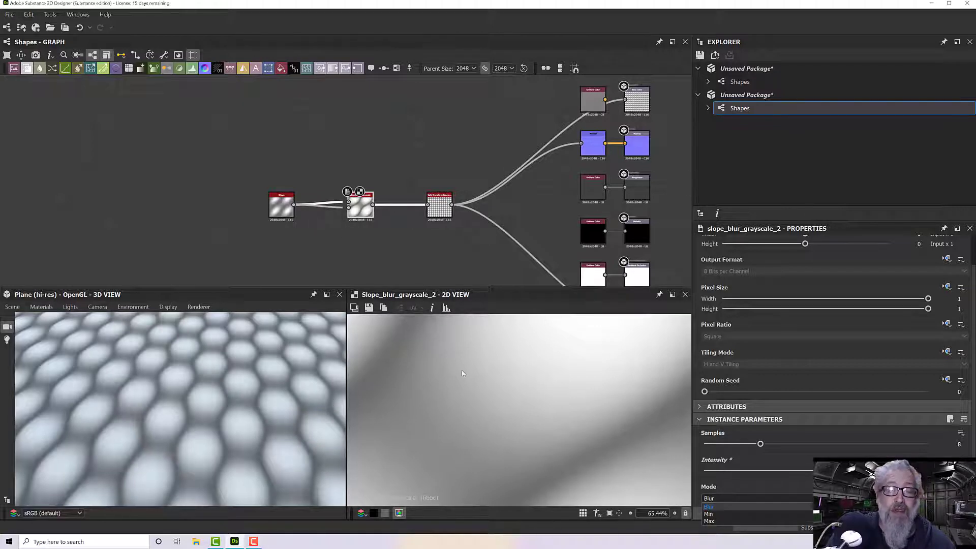
left_click(716, 515)
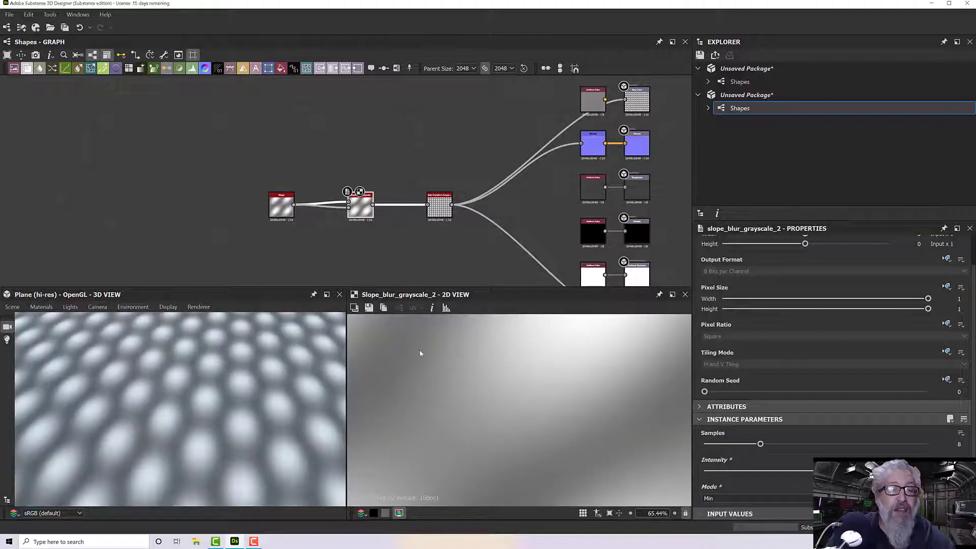
scroll(355, 222, "up", 5)
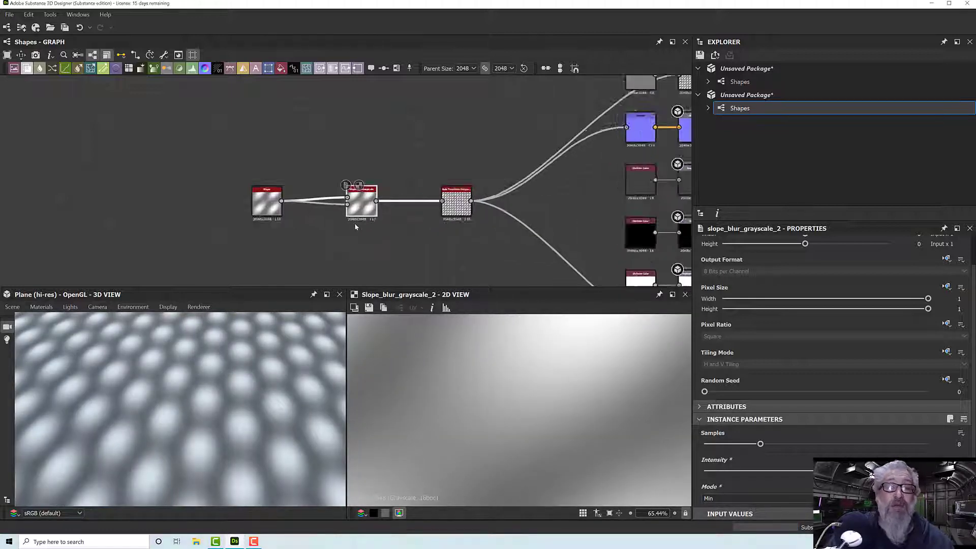
scroll(362, 194, "down", 2)
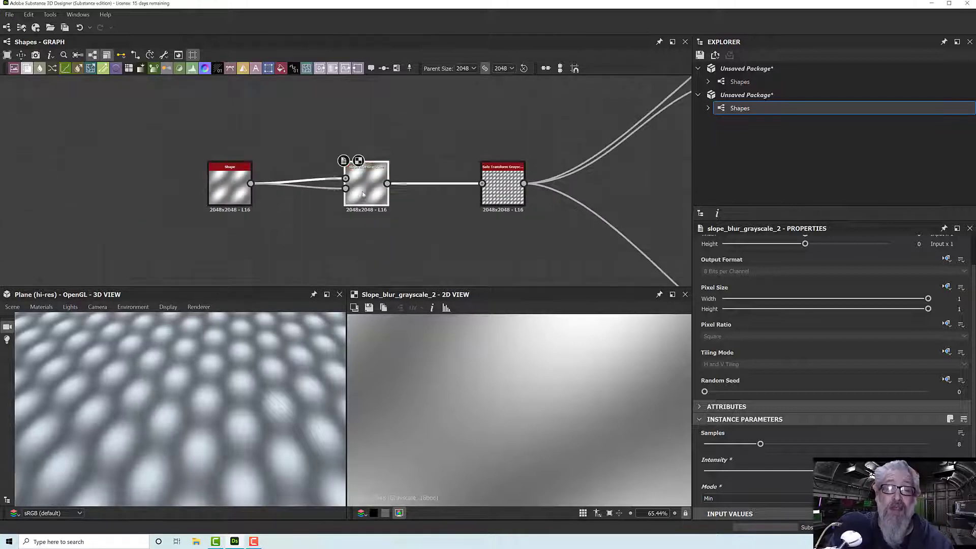
scroll(478, 374, "down", 6)
scroll(478, 375, "up", 1)
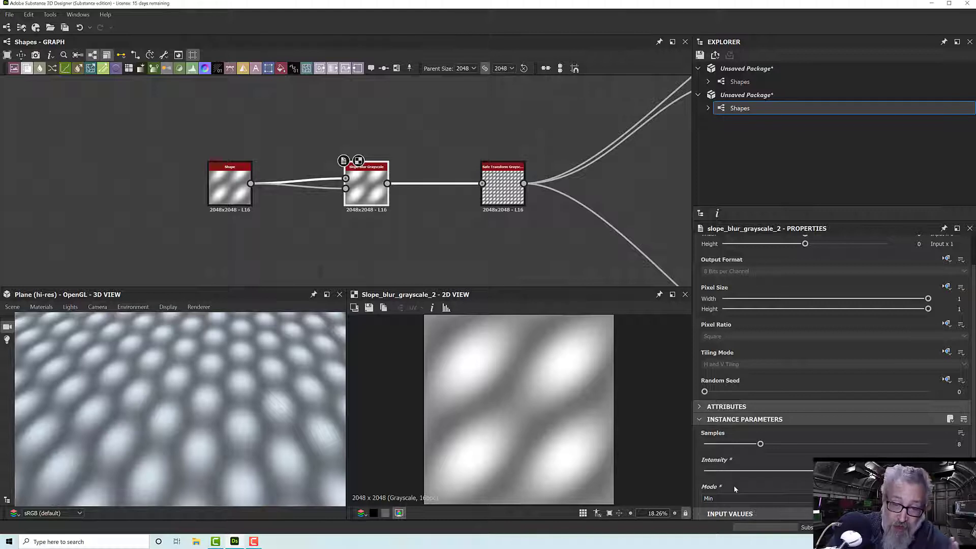
- Try the Max mode on the Slope Blur Grayscale node and switch it back to Blur to compare the results
left_click(730, 499)
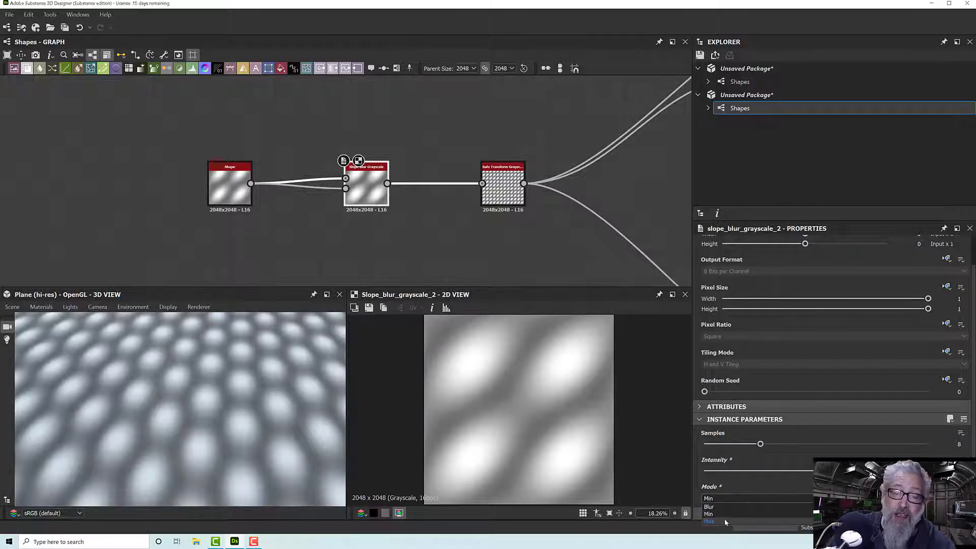
left_click(726, 521)
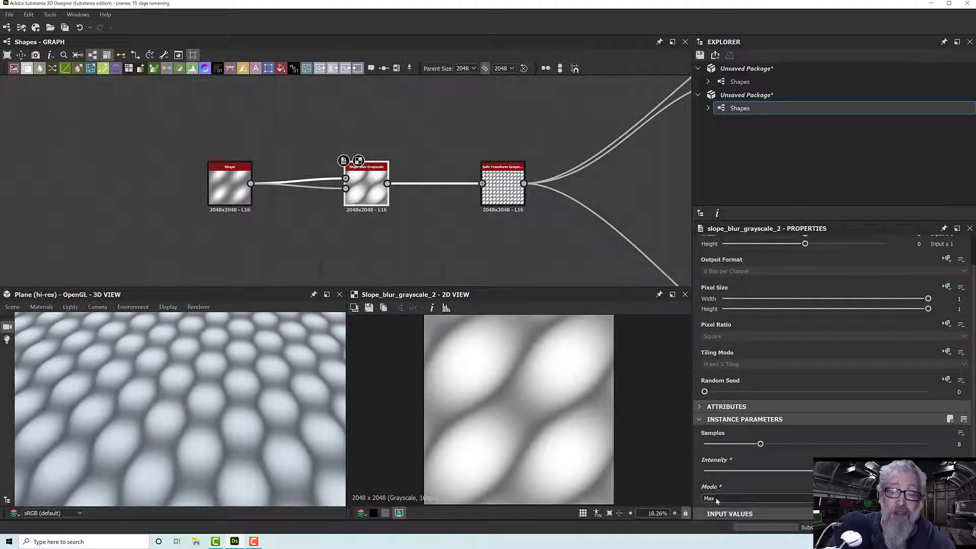
left_click(717, 501)
left_click(717, 507)
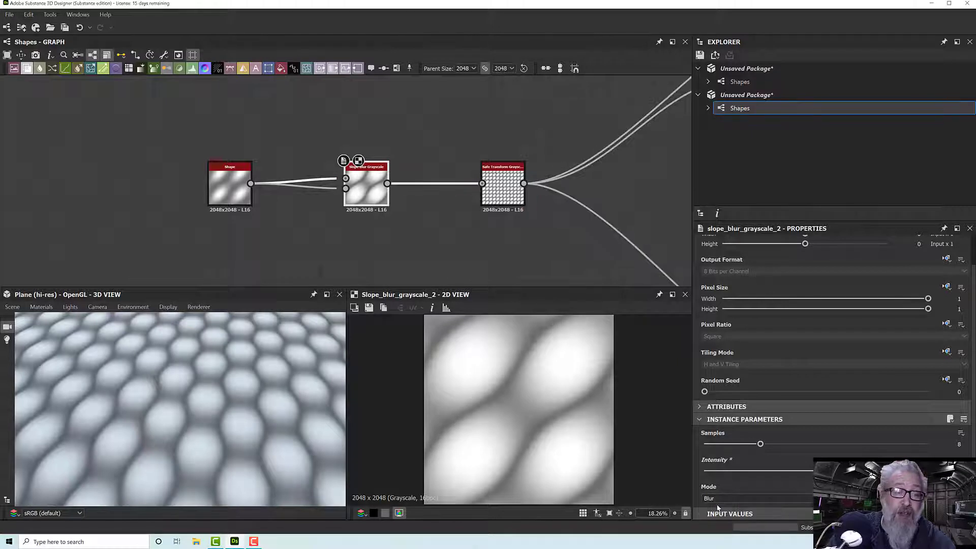
scroll(411, 405, "down", 2)
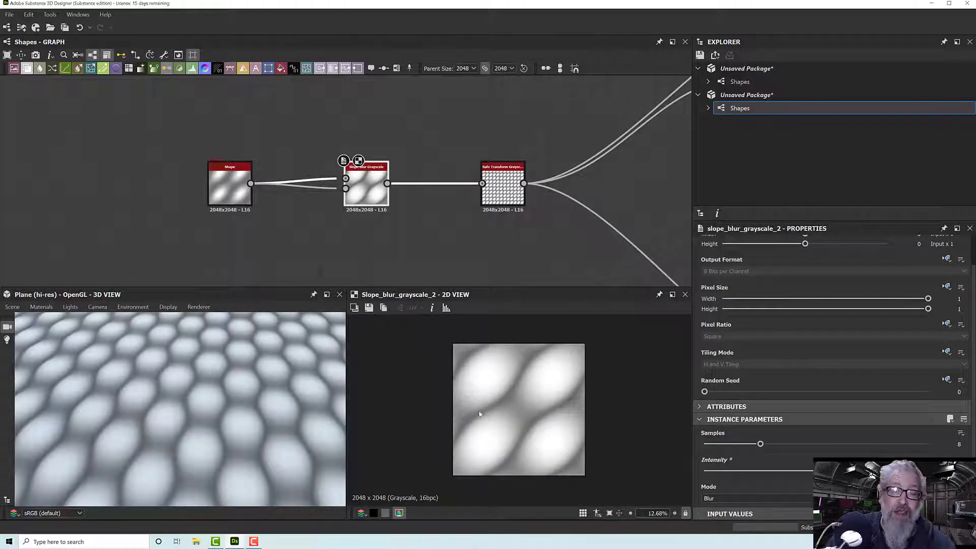
- Set the Slope Blur Grayscale mode to Min and inspect the bumps up close on the 3D plane
left_click(723, 499)
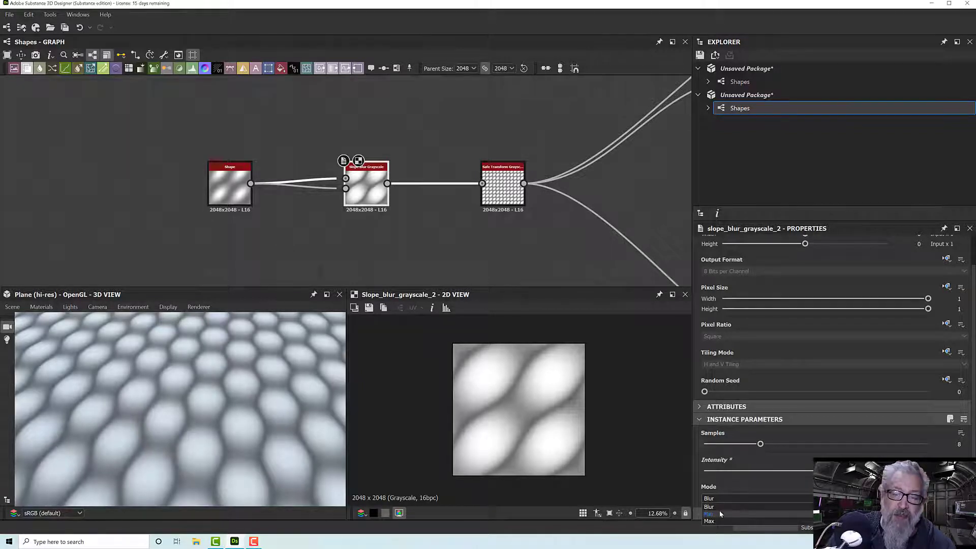
left_click(719, 512)
left_click_drag(317, 401, 285, 439)
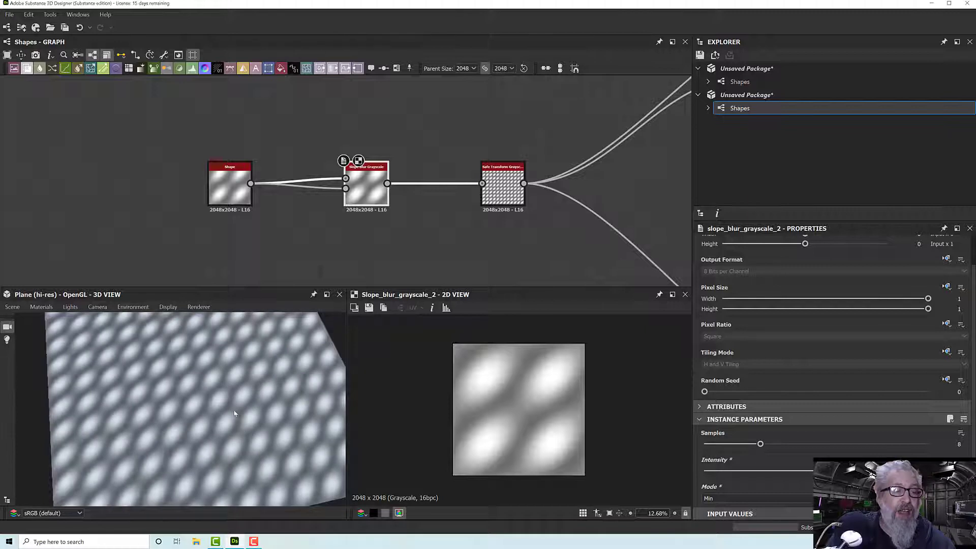
scroll(234, 414, "up", 5)
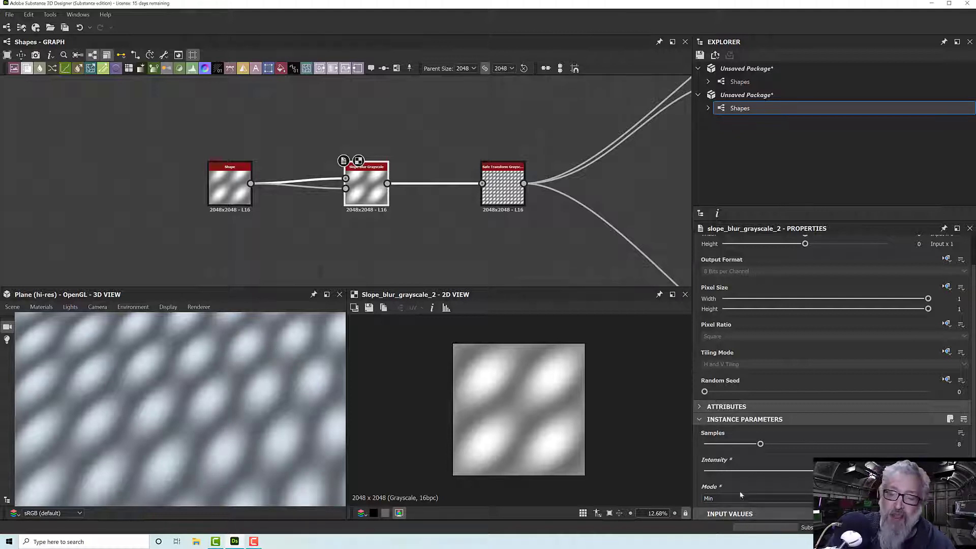
- Set the Slope Blur Grayscale mode to Blur and view the entire plane in 3D
left_click(712, 498)
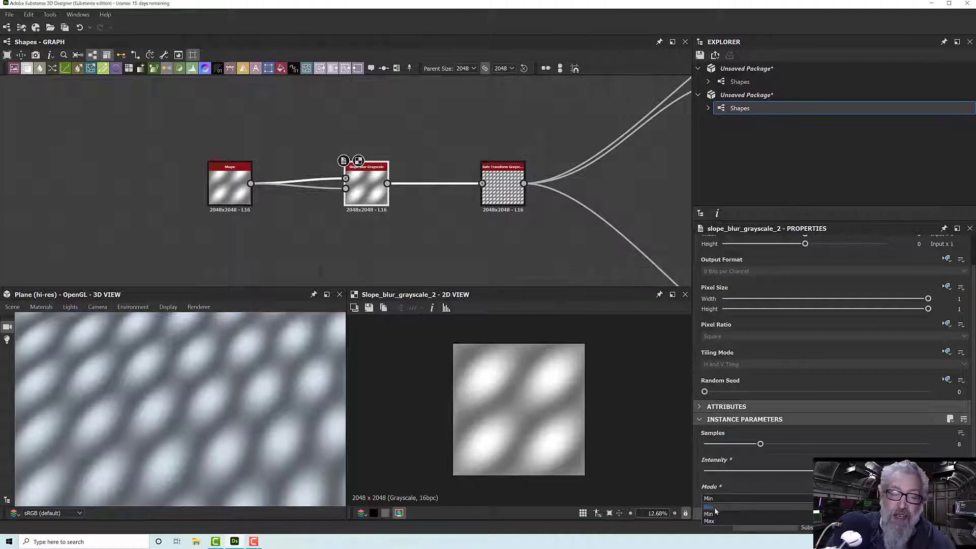
left_click(709, 507)
scroll(230, 416, "down", 5)
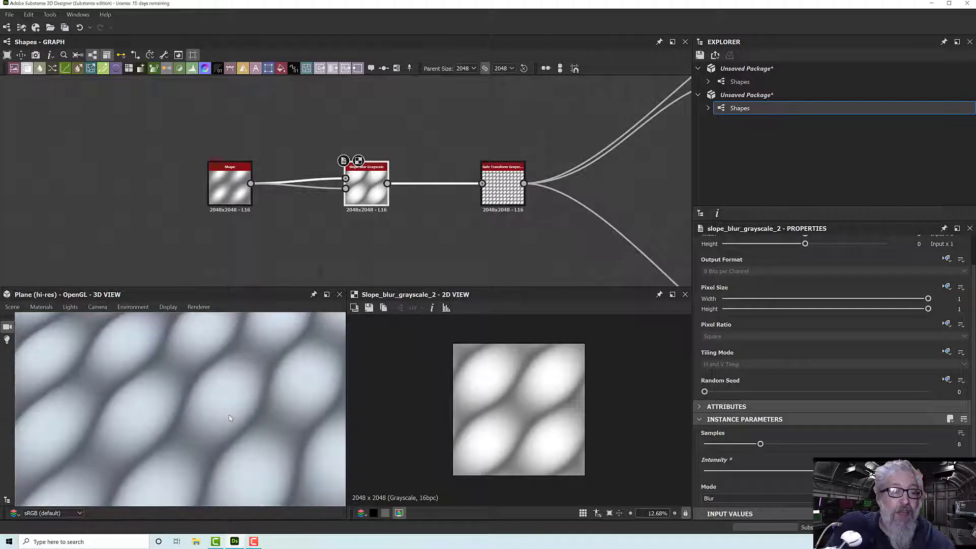
scroll(229, 417, "down", 5)
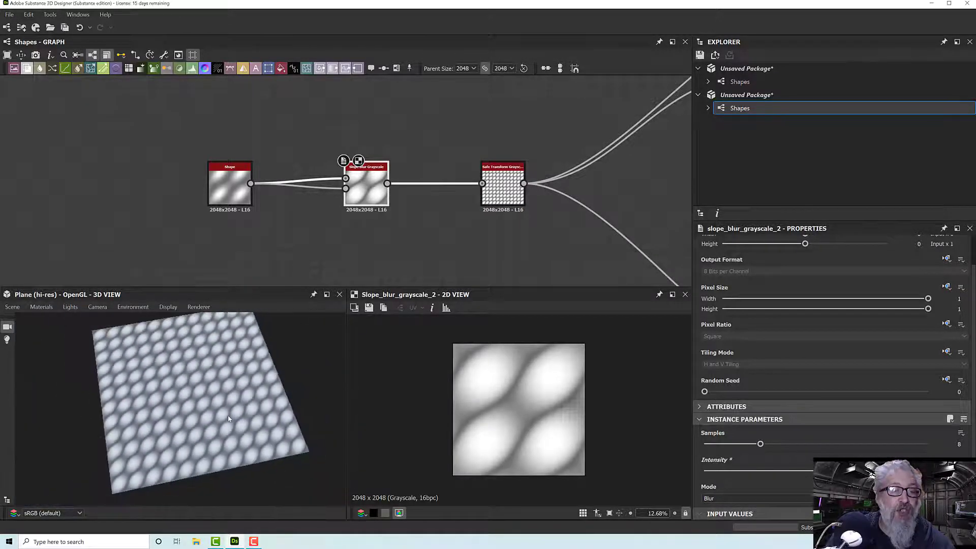
- Lower the Shape node's Size X and raise its Size Y to stretch the pattern into narrow diagonal strands
scroll(222, 188, "up", 1)
scroll(222, 188, "up", 2)
left_click(227, 184)
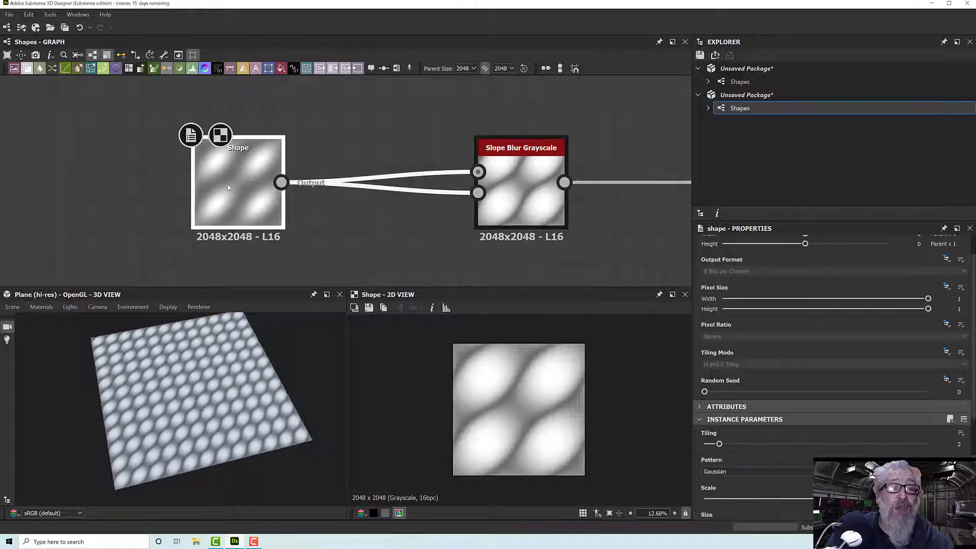
scroll(770, 467, "down", 2)
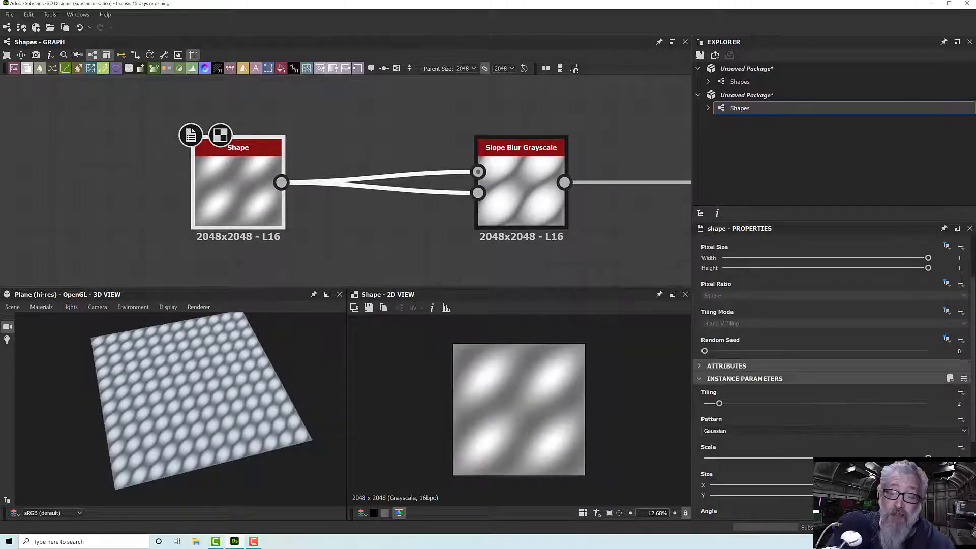
left_click_drag(819, 485, 789, 487)
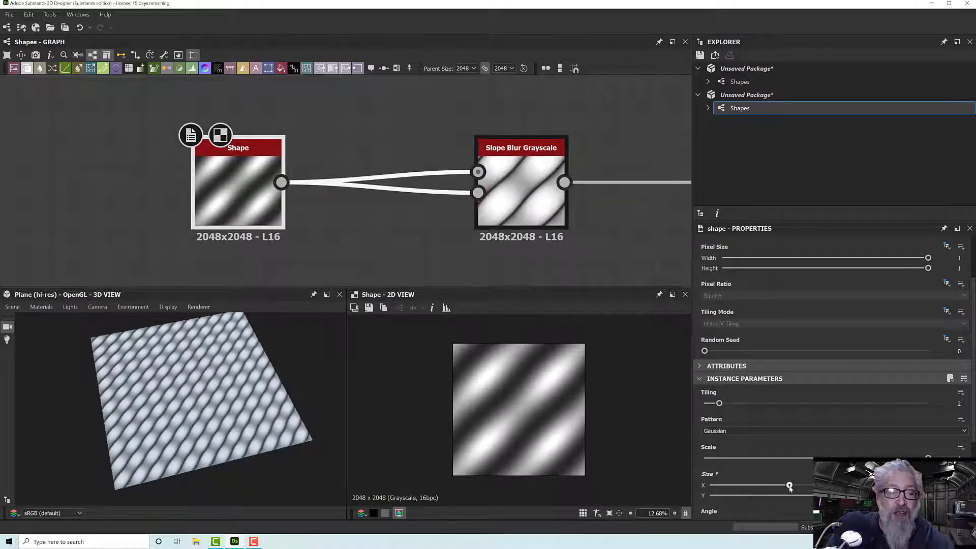
left_click_drag(865, 496, 895, 496)
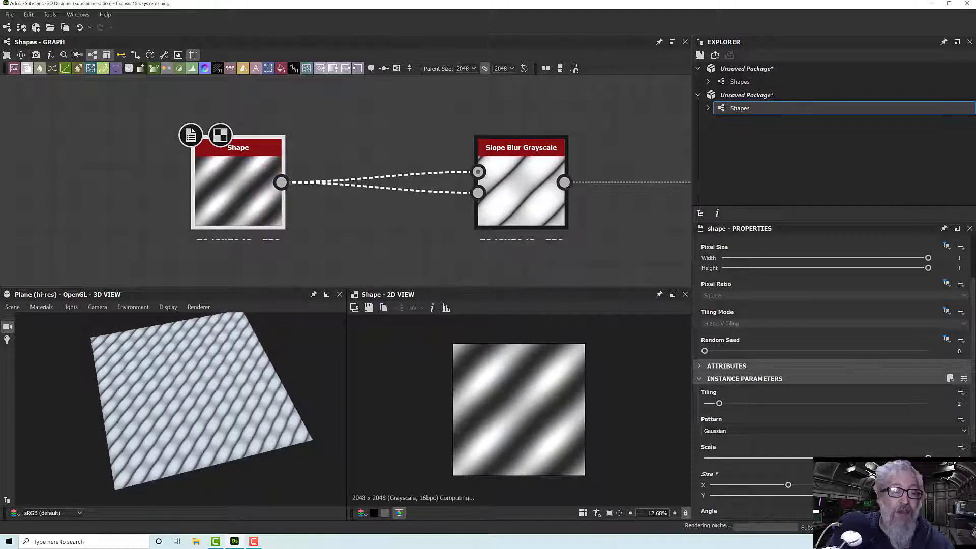
- Examine the diagonal strand pattern on the 3D plane at different distances and look over the connected node chain
scroll(234, 409, "up", 10)
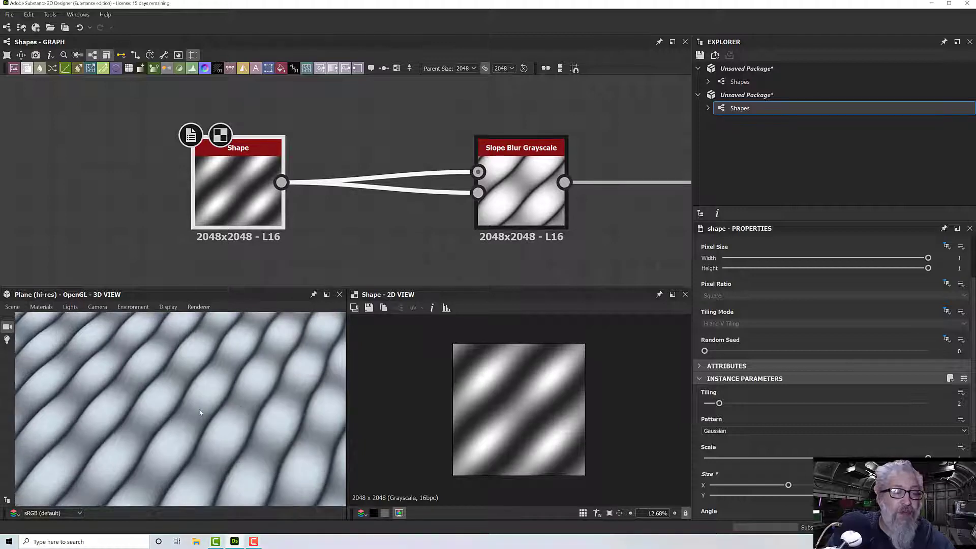
left_click_drag(199, 413, 251, 405)
scroll(190, 402, "down", 5)
scroll(235, 409, "up", 5)
scroll(233, 394, "down", 5)
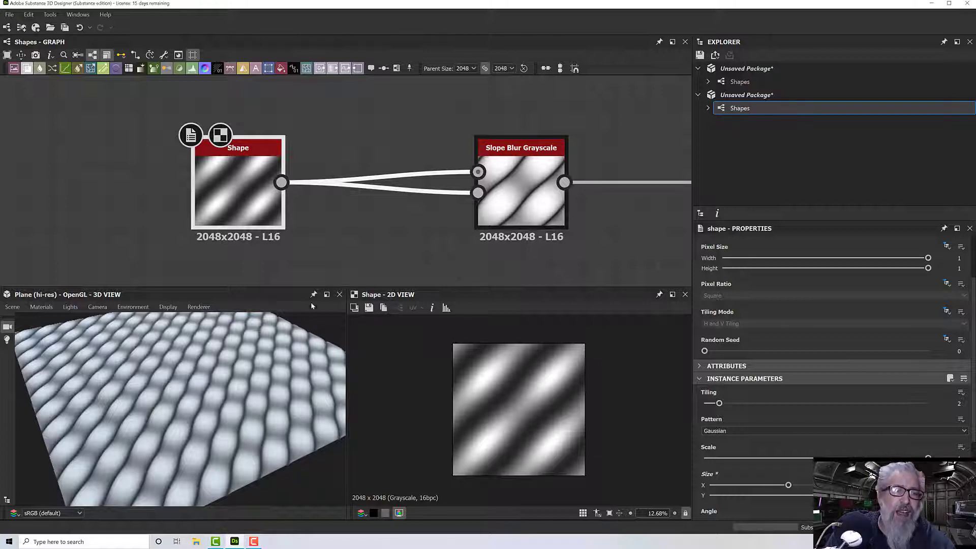
scroll(351, 245, "down", 5)
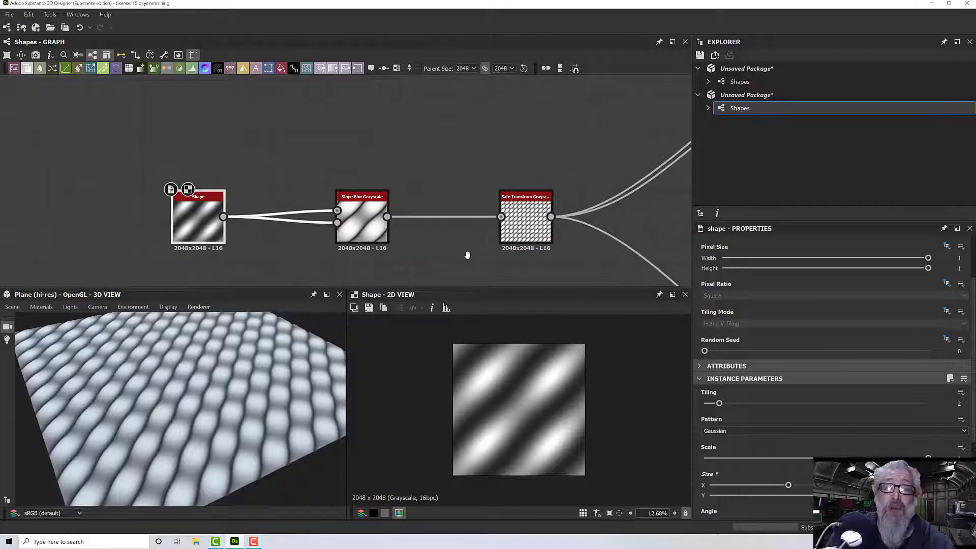
scroll(371, 256, "down", 2)
middle_click_drag(489, 225, 532, 189)
middle_click_drag(365, 250, 458, 244)
scroll(352, 205, "up", 6)
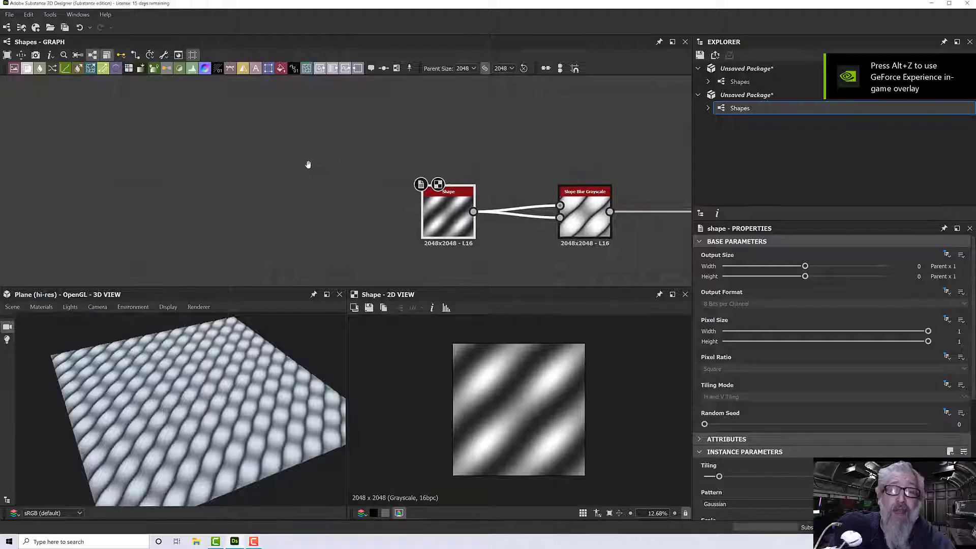
- Duplicate the Shape node and place the copy directly above the original in the graph
left_click(366, 193)
left_click_drag(366, 193, 348, 197)
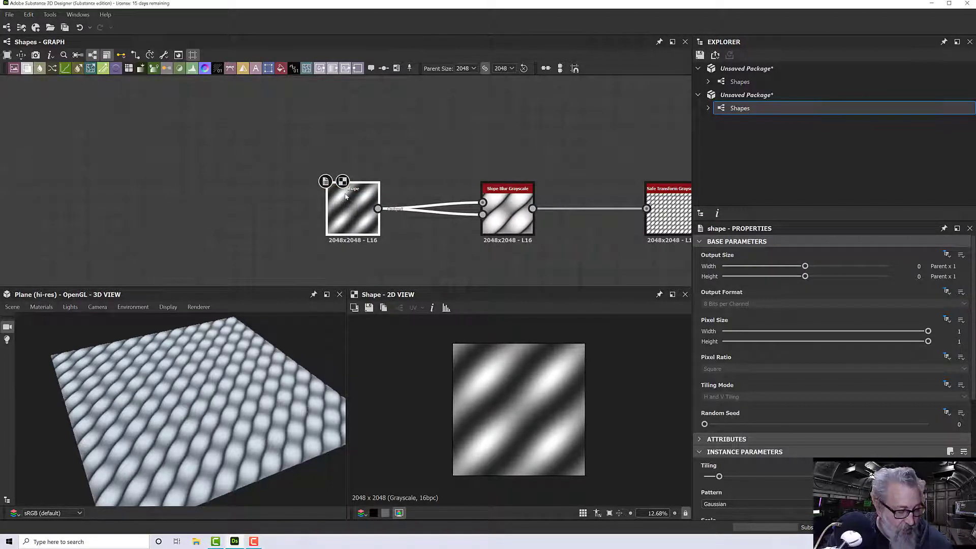
key("ctrl+d")
left_click_drag(353, 190, 360, 136)
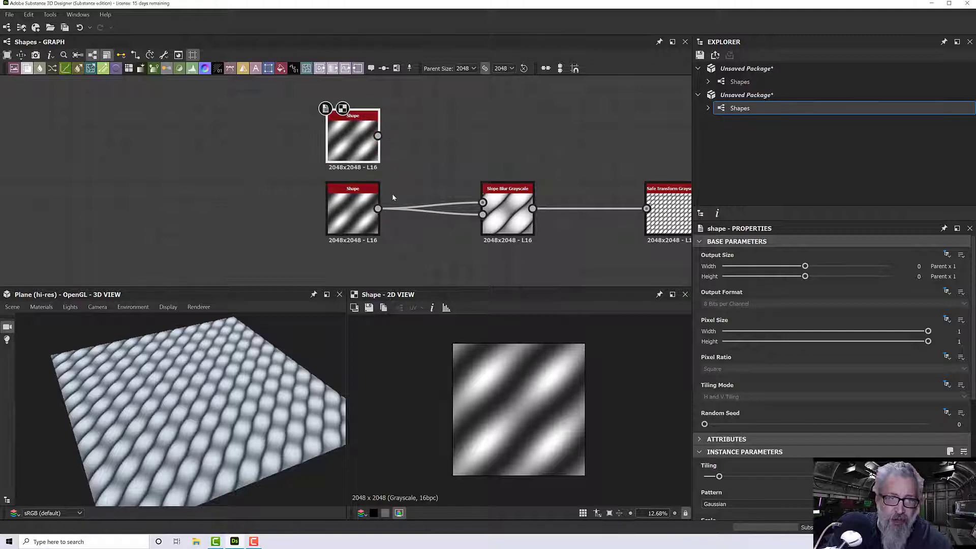
- Set Tiling to 1 on the Shape node feeding Slope Blur Grayscale and check the plane in 3D
scroll(395, 196, "up", 2)
middle_click_drag(408, 190, 337, 187)
double_click(329, 212)
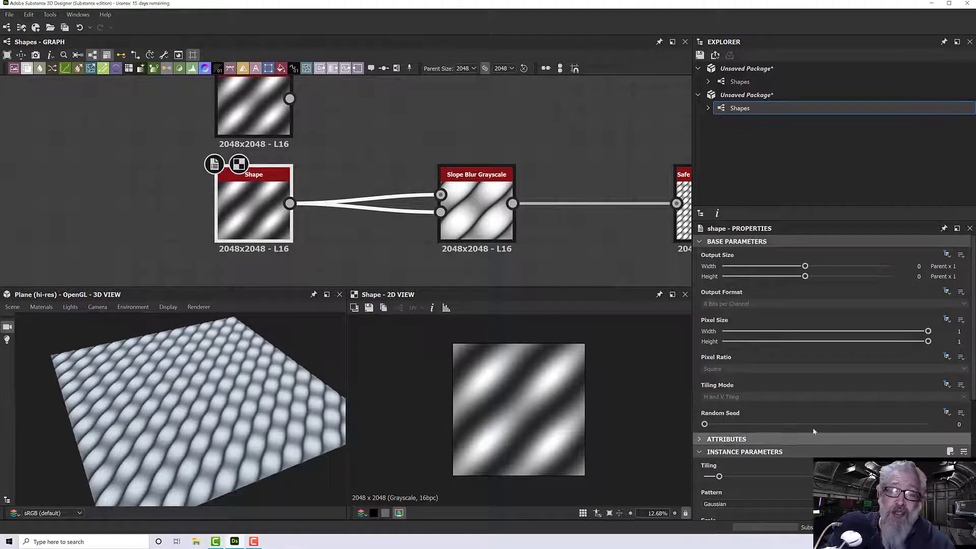
scroll(795, 411, "down", 2)
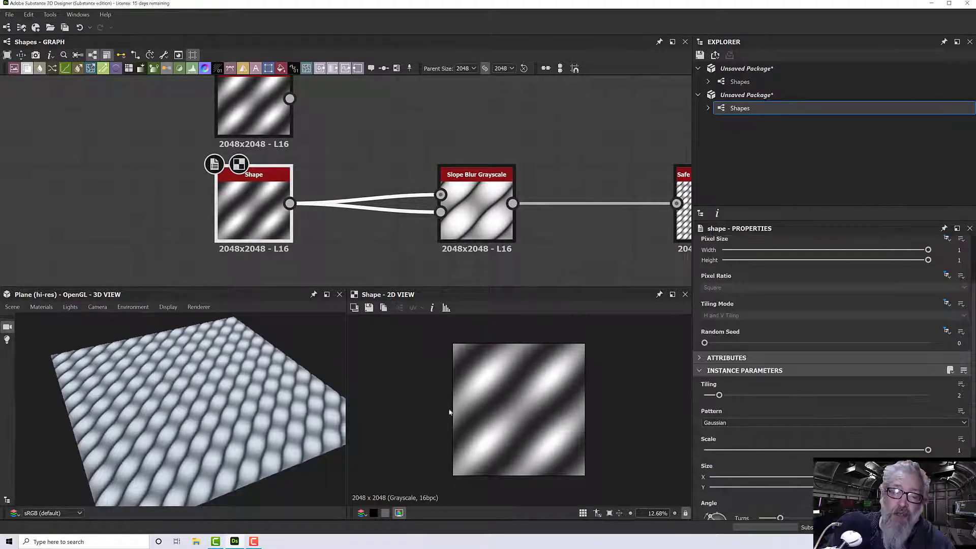
scroll(245, 427, "up", 3)
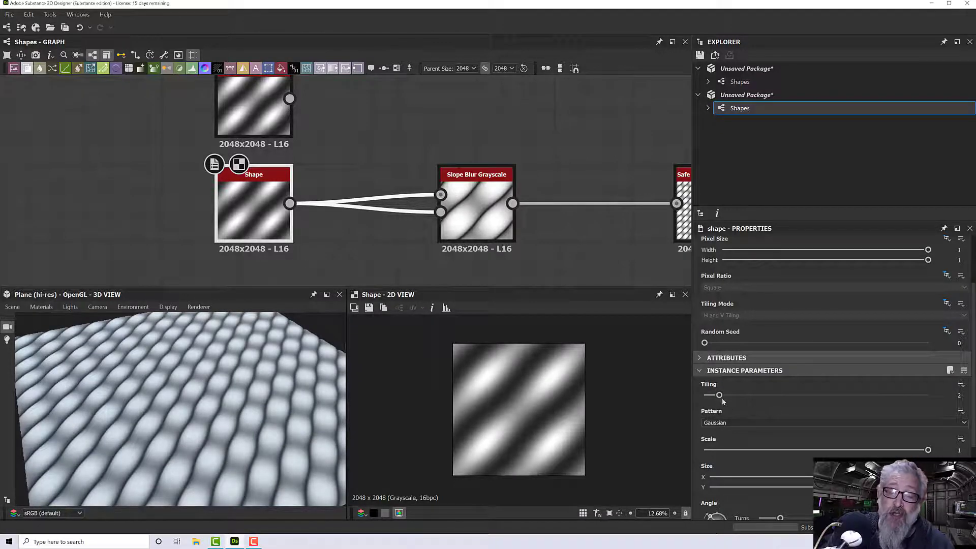
left_click_drag(721, 396, 704, 396)
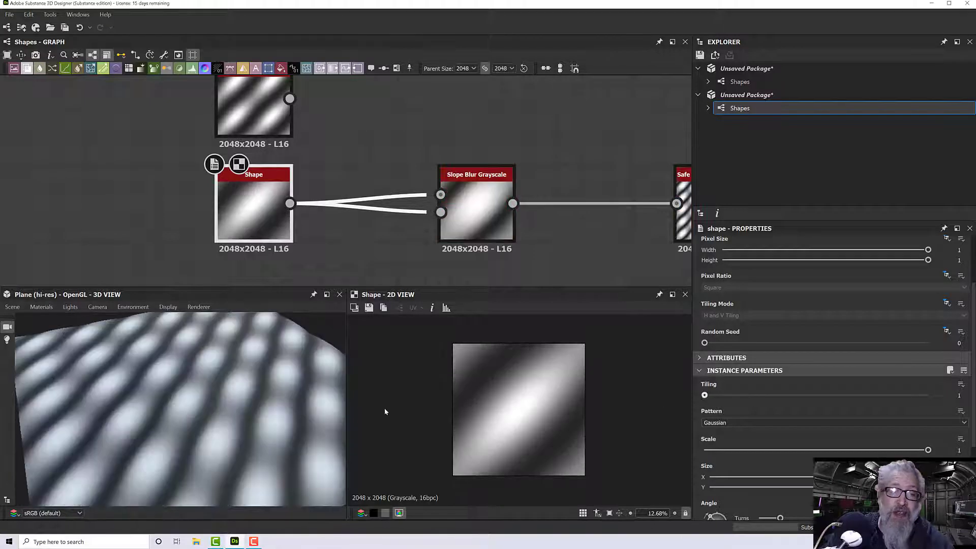
scroll(168, 392, "down", 2)
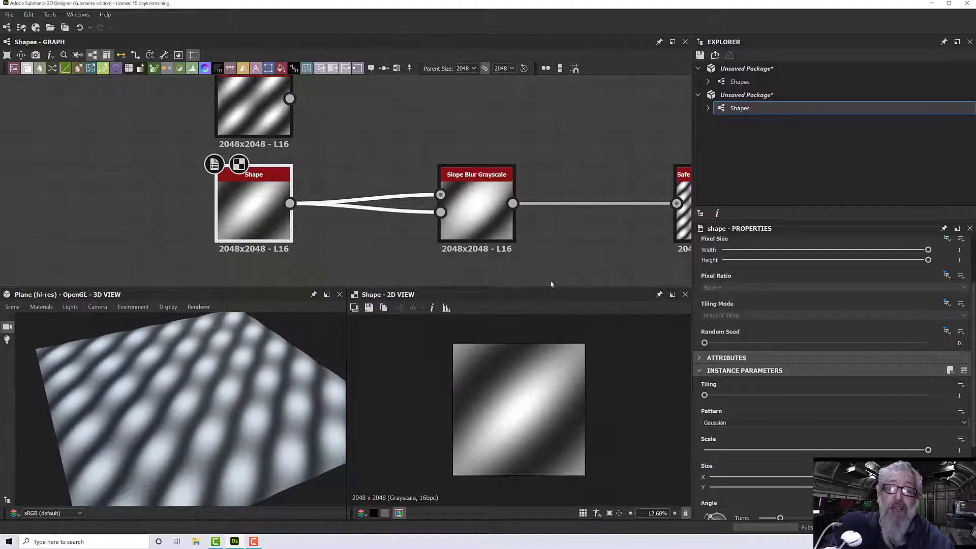
- Set the Tile value of the Safe Transform Grayscale node to 9
middle_click_drag(525, 274, 314, 272)
left_click(498, 225)
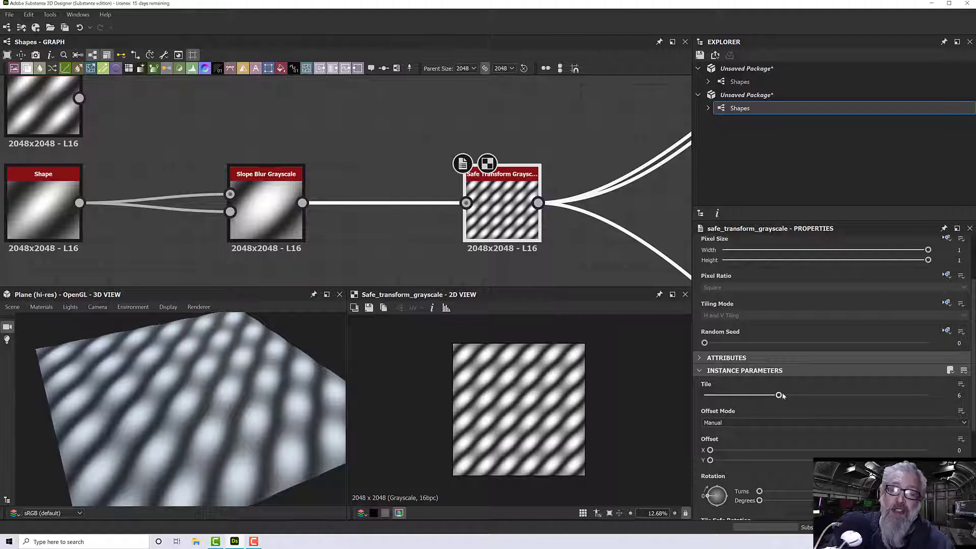
left_click_drag(778, 395, 824, 395)
scroll(320, 328, "down", 2)
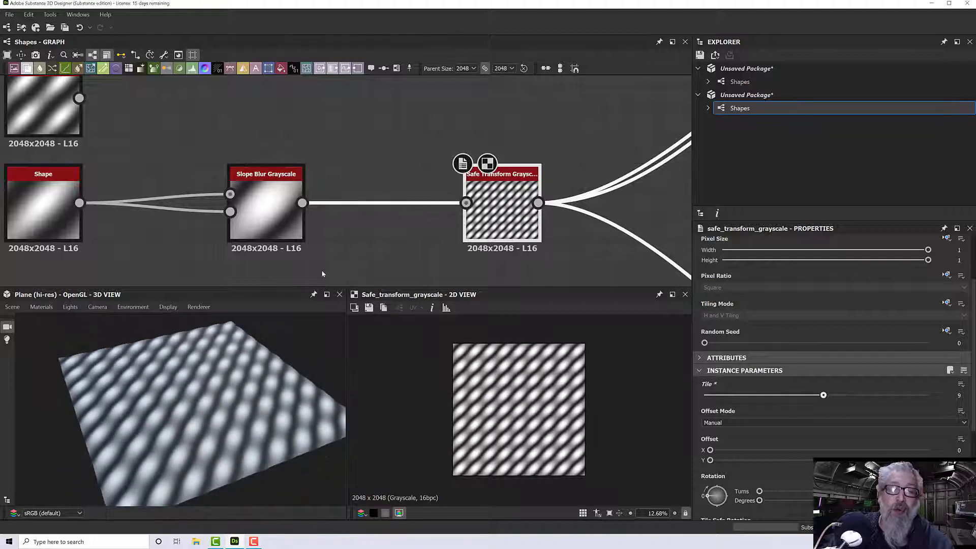
- Try the Thorn pattern on the connected Shape node and inspect it up close on the 3D plane
middle_click_drag(335, 261, 564, 254)
double_click(280, 221)
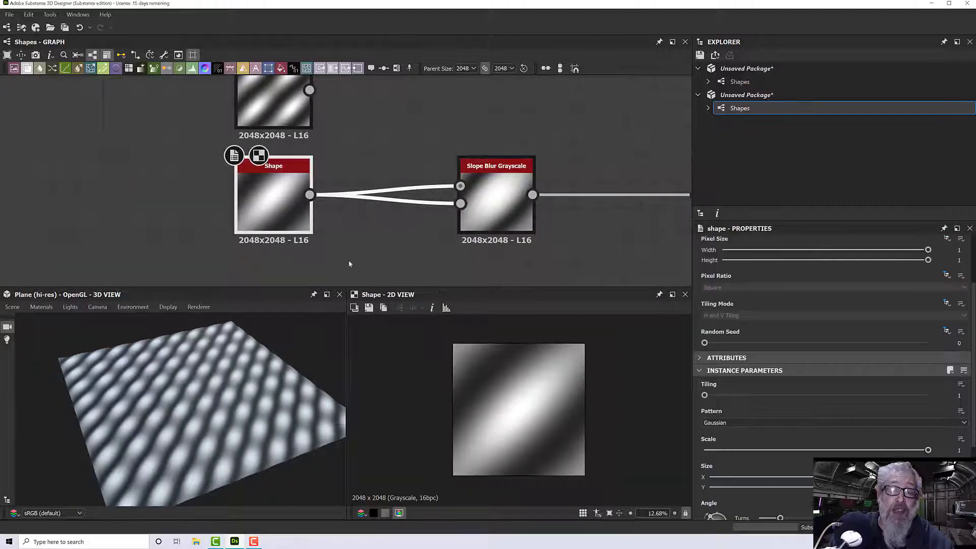
left_click(756, 423)
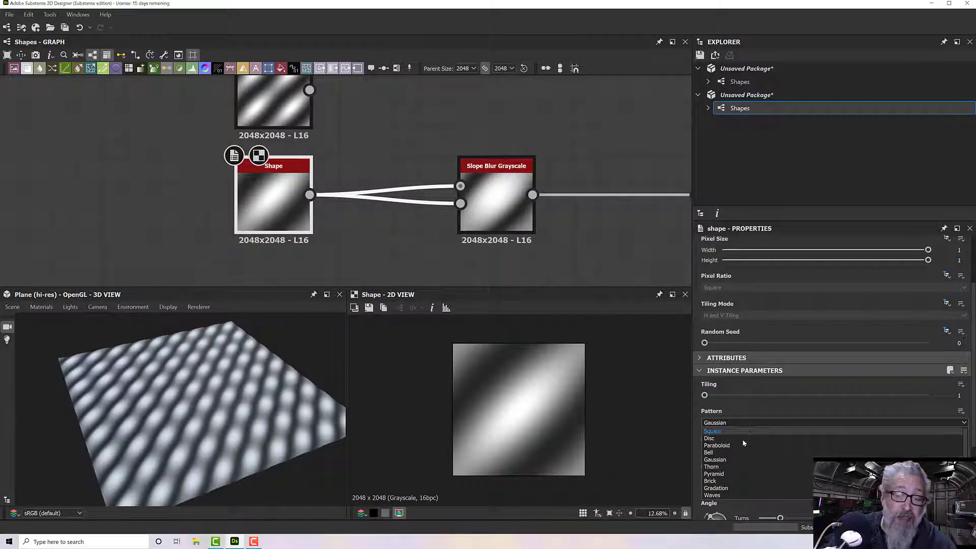
left_click(733, 467)
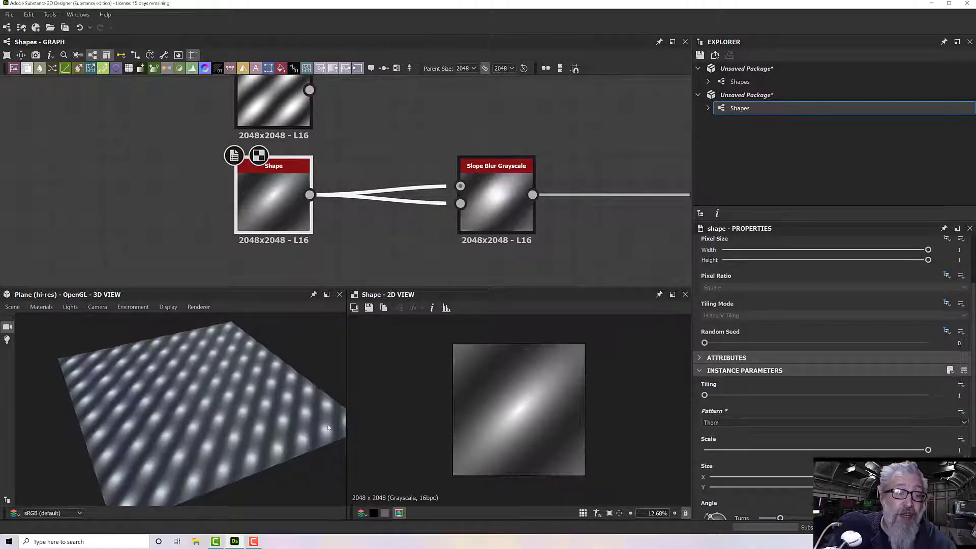
scroll(282, 416, "up", 5)
mouse_move(282, 416)
left_mouse_down()
mouse_move(251, 388)
mouse_move(212, 381)
mouse_move(187, 393)
mouse_move(255, 407)
mouse_move(289, 395)
mouse_move(235, 391)
mouse_move(220, 411)
mouse_move(291, 411)
left_mouse_up()
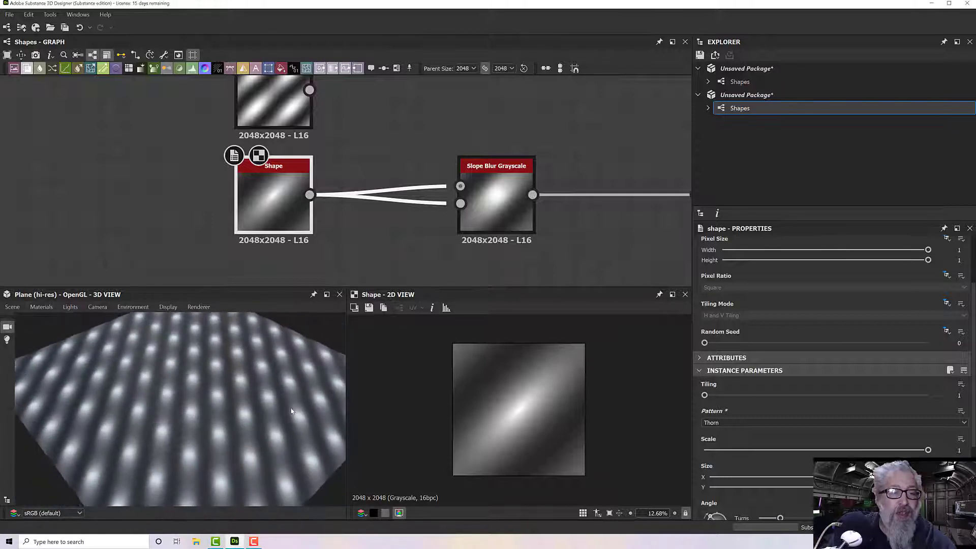
- Try the Brick pattern on the connected Shape node, testing its Scale and Pattern Specific values
left_click(728, 422)
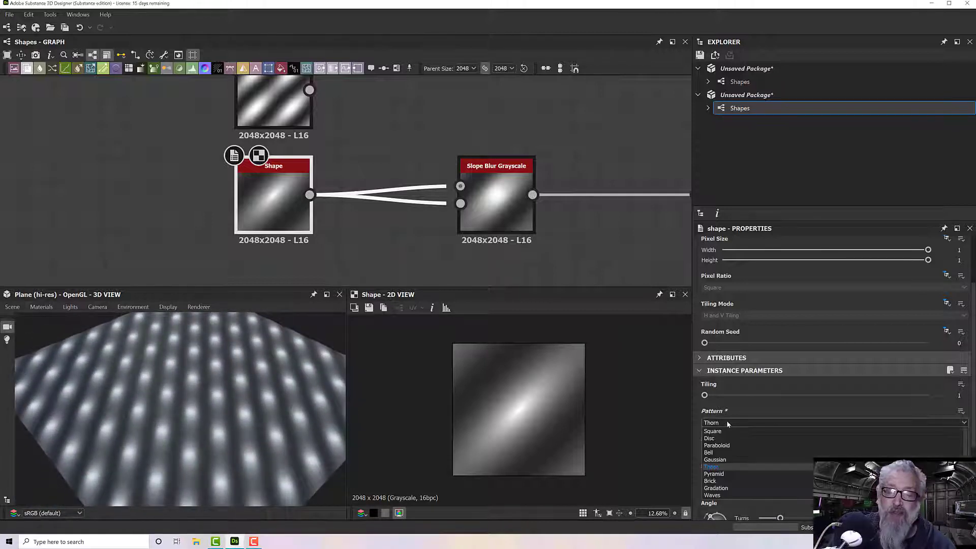
left_click(725, 482)
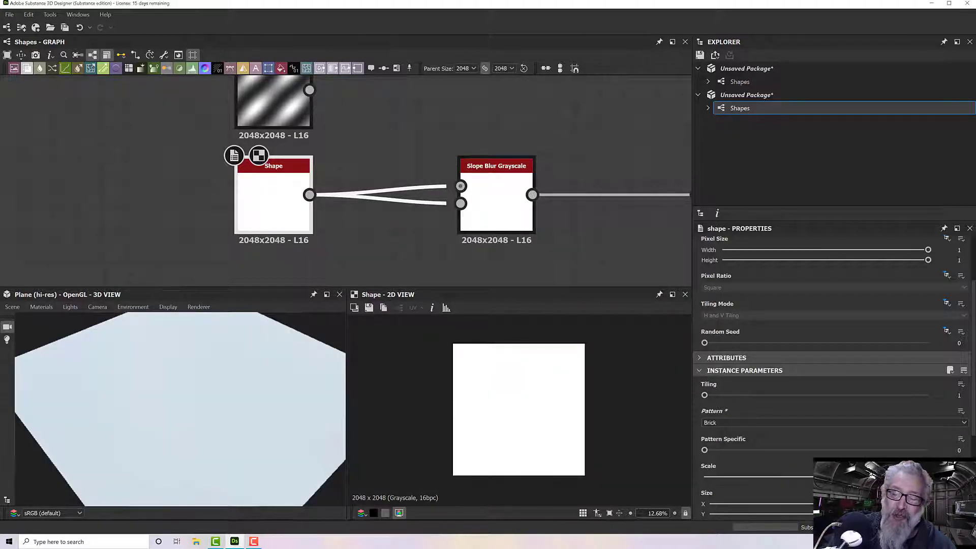
left_click_drag(929, 477, 922, 477)
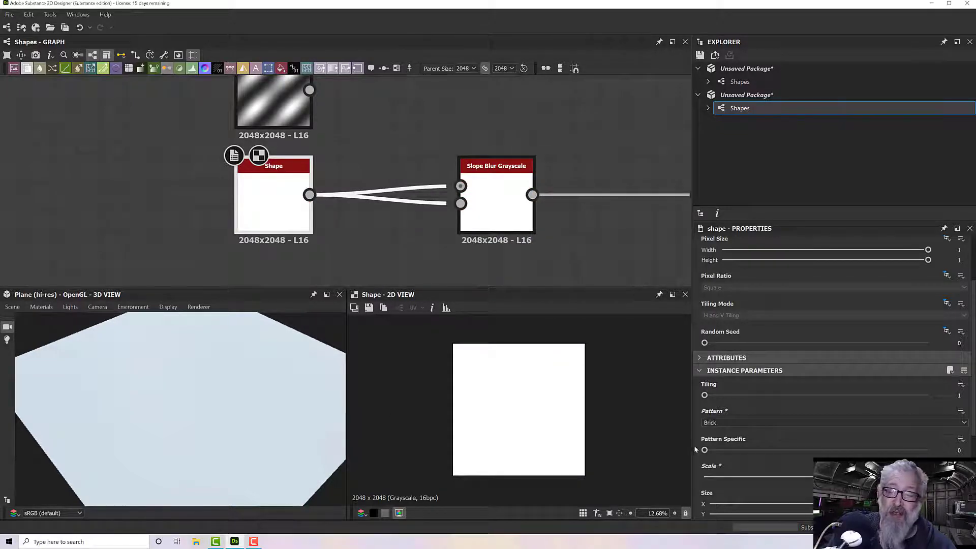
mouse_move(705, 451)
left_mouse_down()
mouse_move(728, 452)
mouse_move(705, 450)
left_mouse_up()
left_click_drag(921, 477, 929, 477)
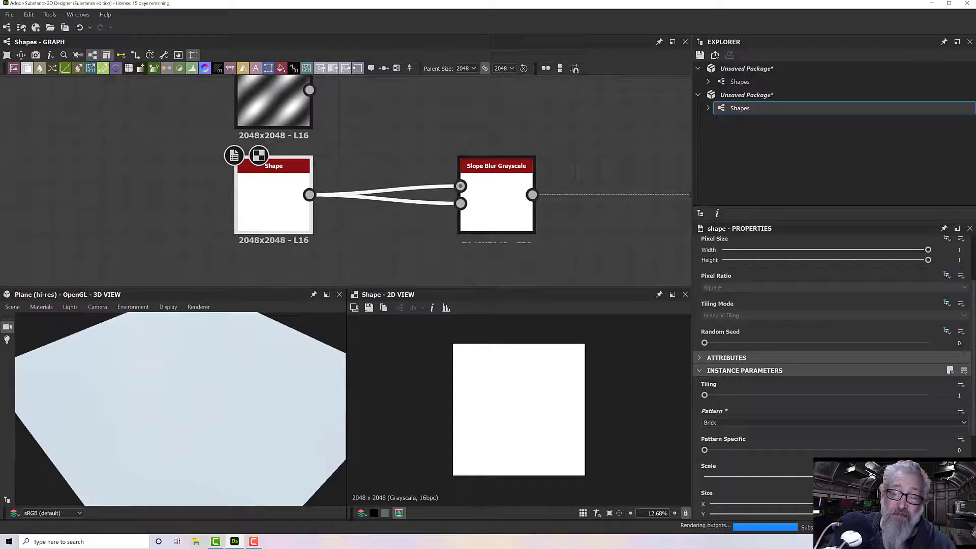
- Switch the Shape node's pattern to Square and lower its Scale to 0.29 for separated diagonal bricks
left_click(767, 422)
left_click(740, 427)
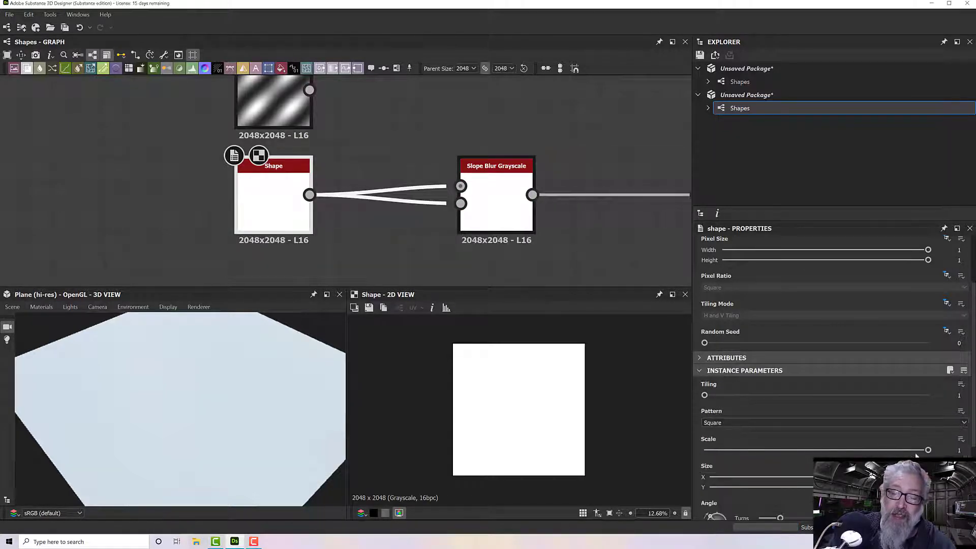
left_click_drag(928, 451, 772, 463)
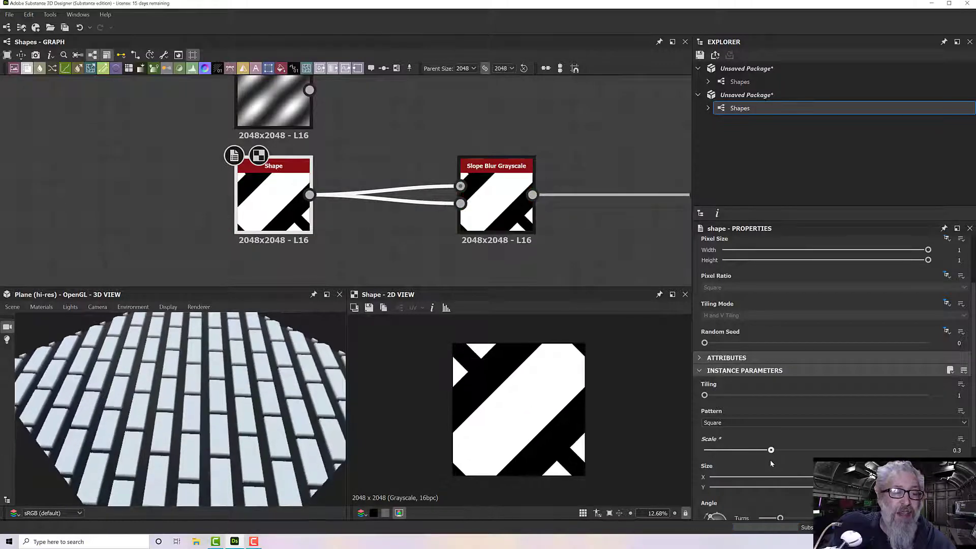
left_click_drag(168, 397, 256, 416)
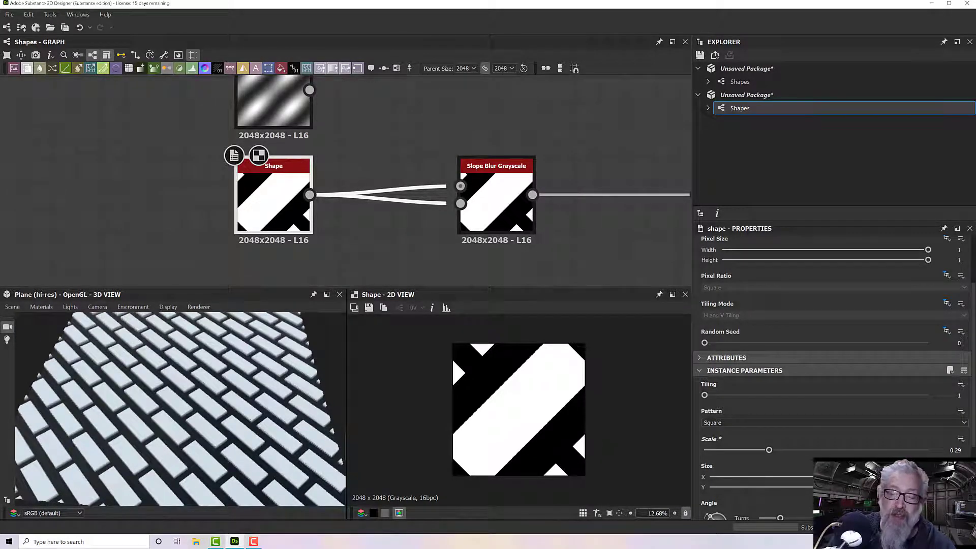
- Adjust the Shape node's Size so only narrow gaps separate the bricks, and view the plane from several angles
left_click_drag(929, 477, 910, 477)
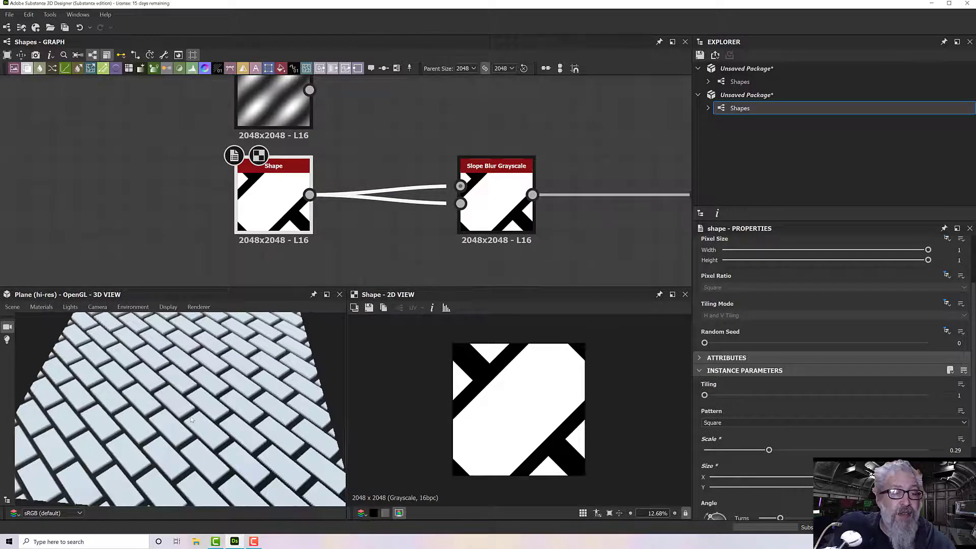
left_click_drag(192, 419, 213, 441)
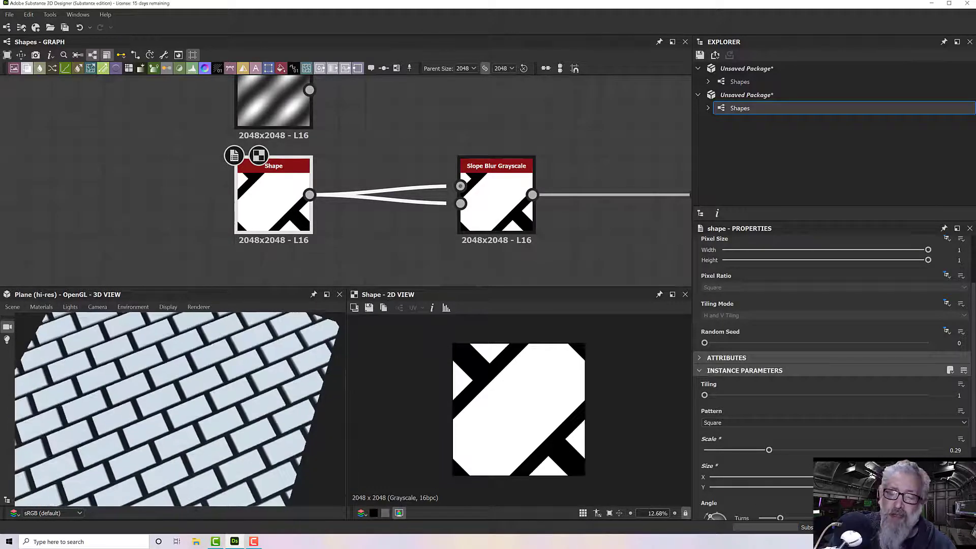
left_click_drag(922, 477, 929, 477)
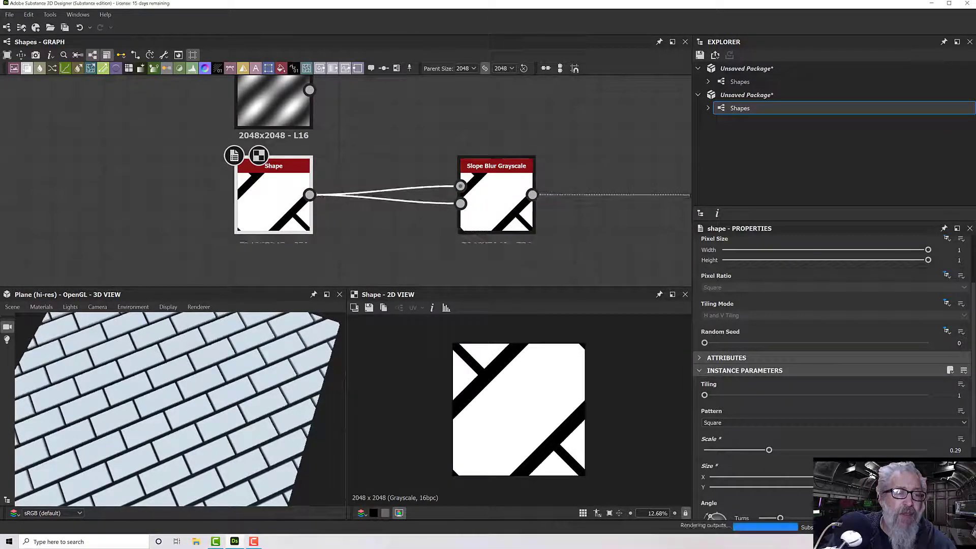
left_click_drag(244, 418, 205, 380)
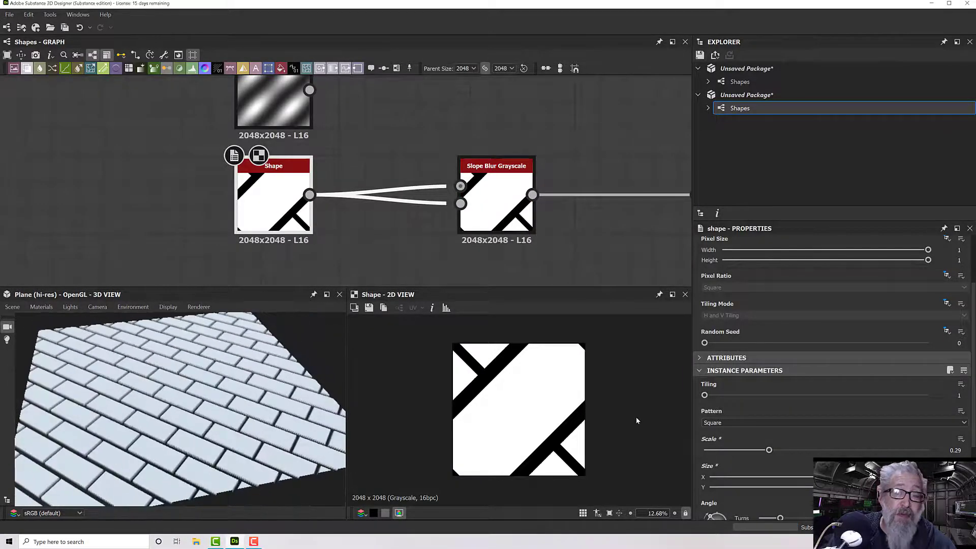
left_click_drag(288, 387, 167, 423)
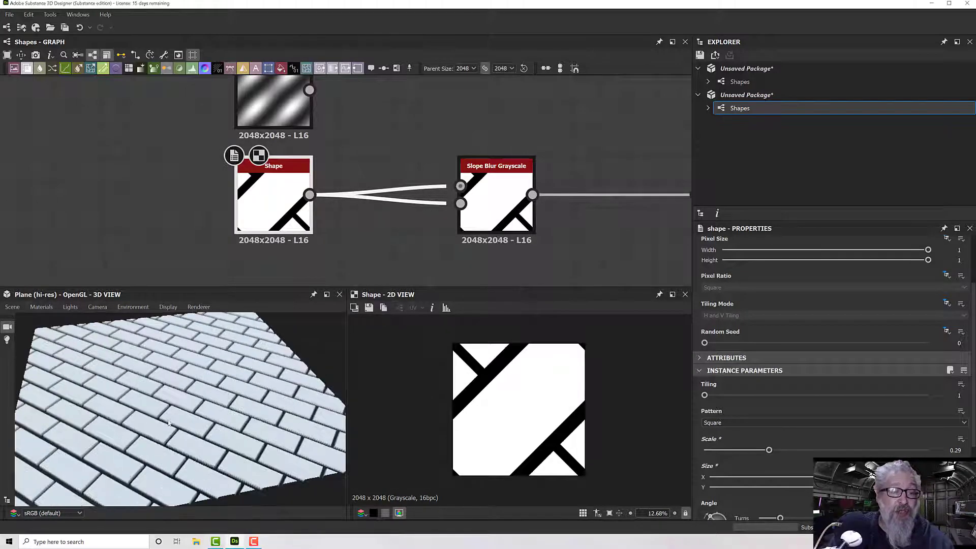
left_click_drag(255, 418, 278, 424)
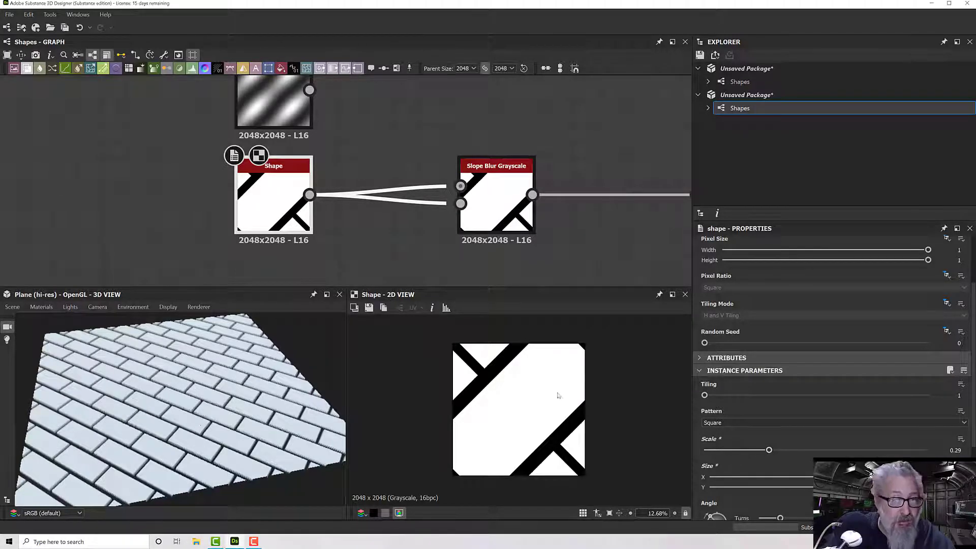
- Change the Shape node's pattern to Gradation and fine-tune its Size to adjust the gaps between the sloped tiles
left_click(735, 423)
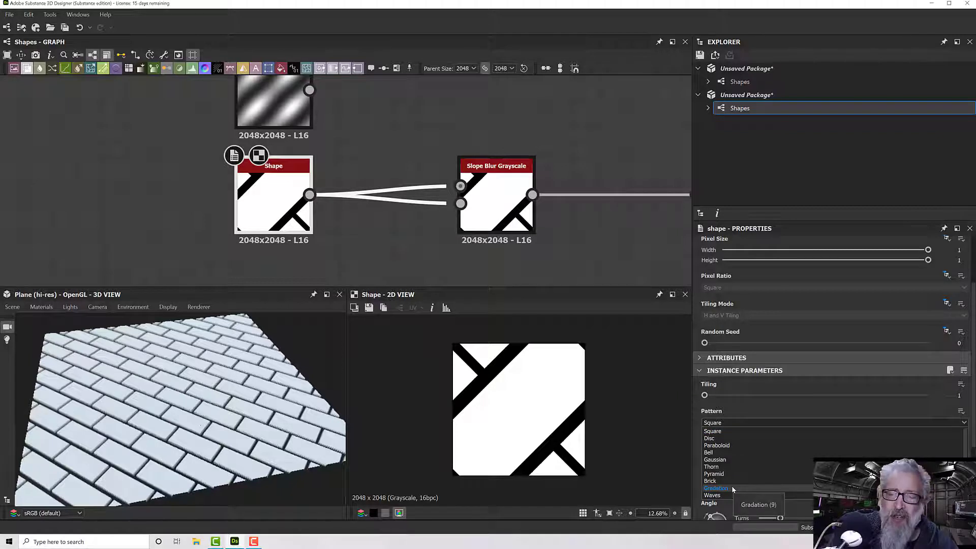
left_click(717, 488)
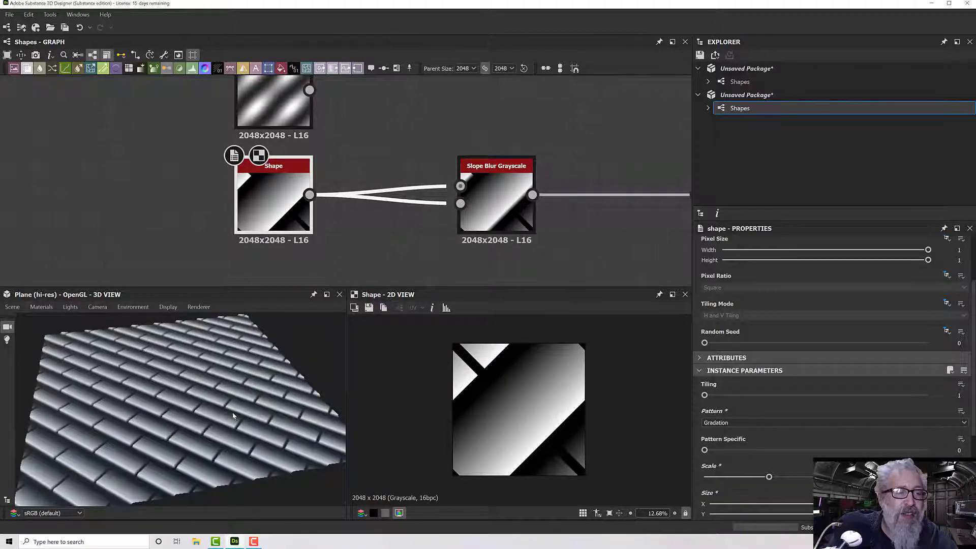
left_click_drag(233, 416, 192, 416)
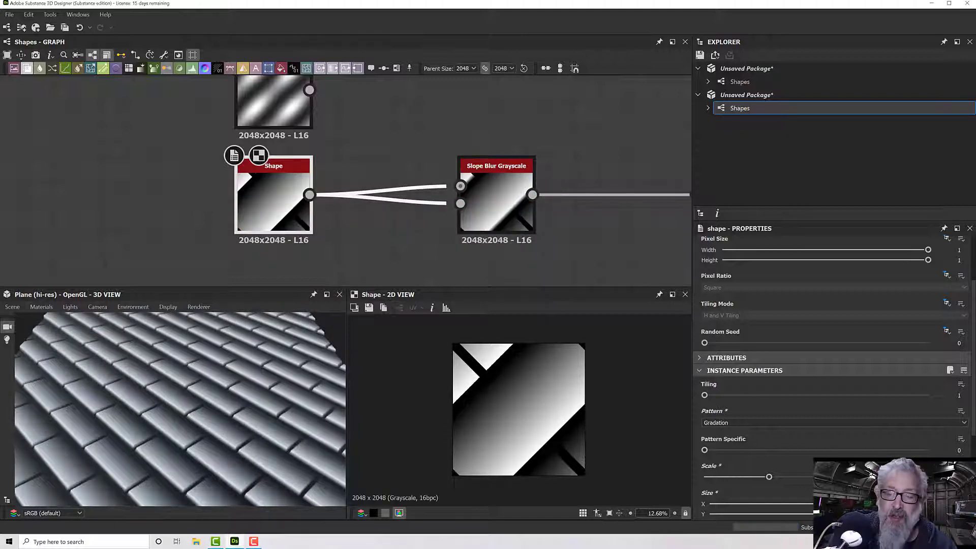
left_click_drag(844, 514, 864, 514)
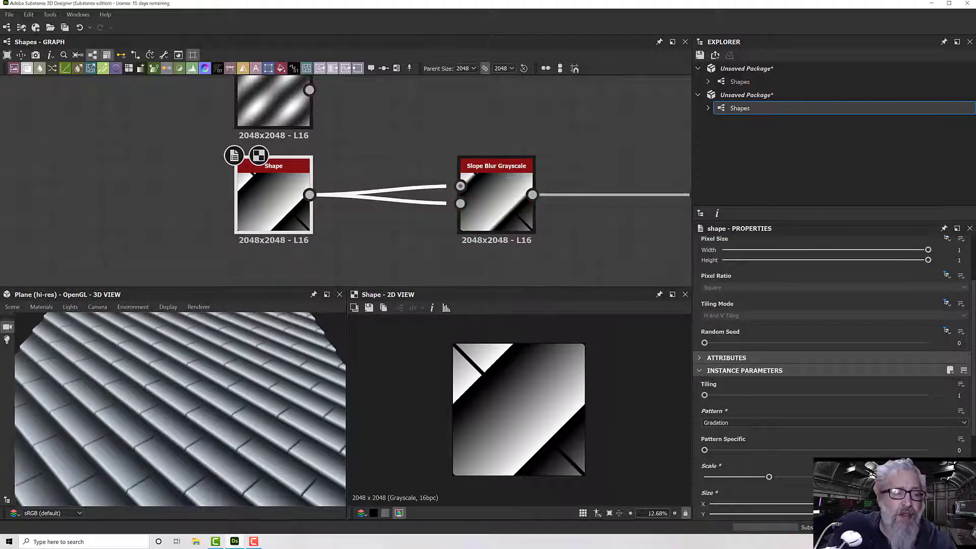
mouse_move(867, 505)
left_mouse_down()
mouse_move(810, 509)
mouse_move(861, 511)
left_mouse_up()
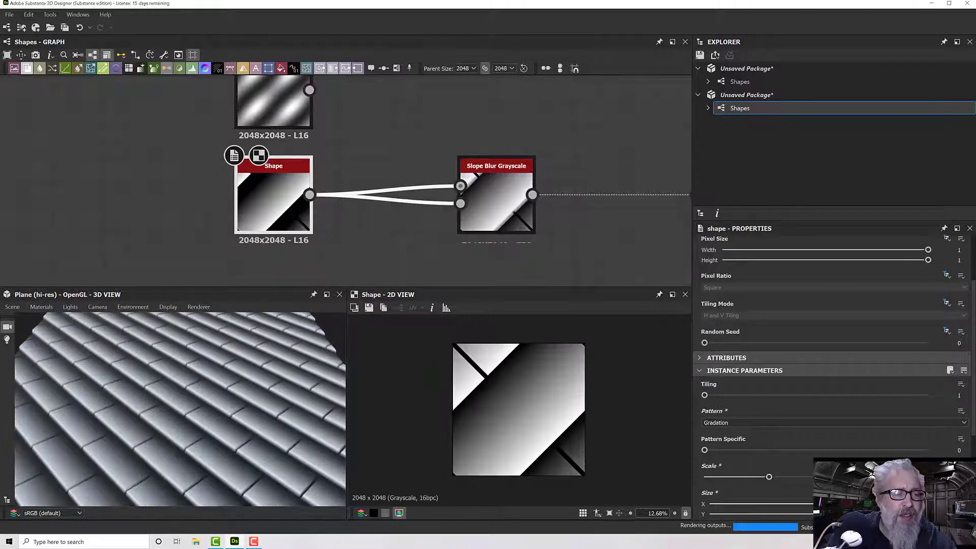
- Slightly reduce the Gradation tiles' Size, try the Waves pattern on the Shape node and inspect the plane from several angles
left_click_drag(861, 511, 838, 511)
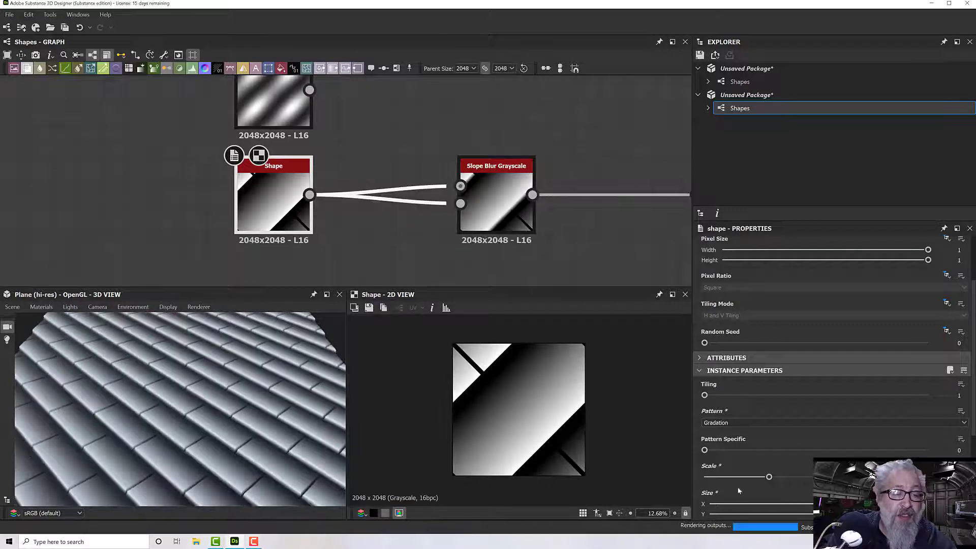
left_click(740, 423)
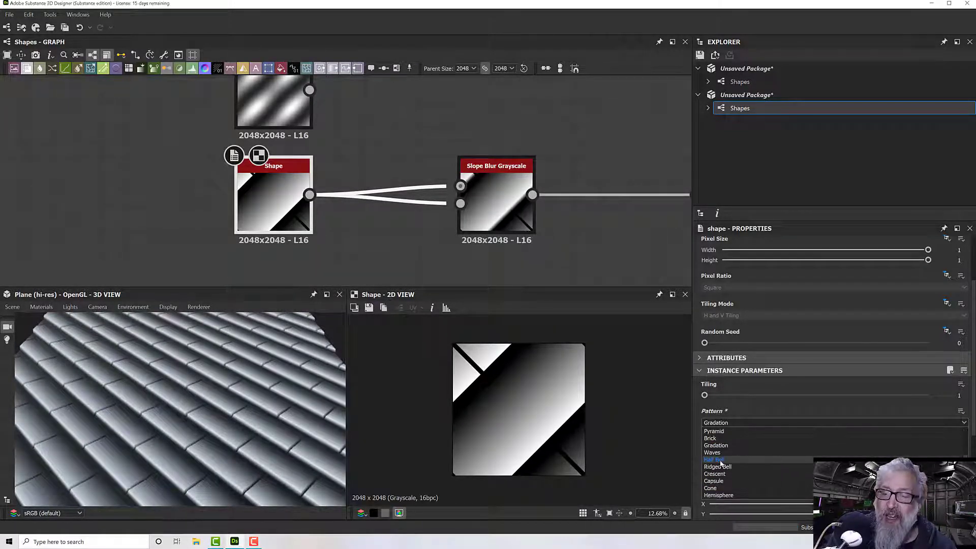
left_click(718, 453)
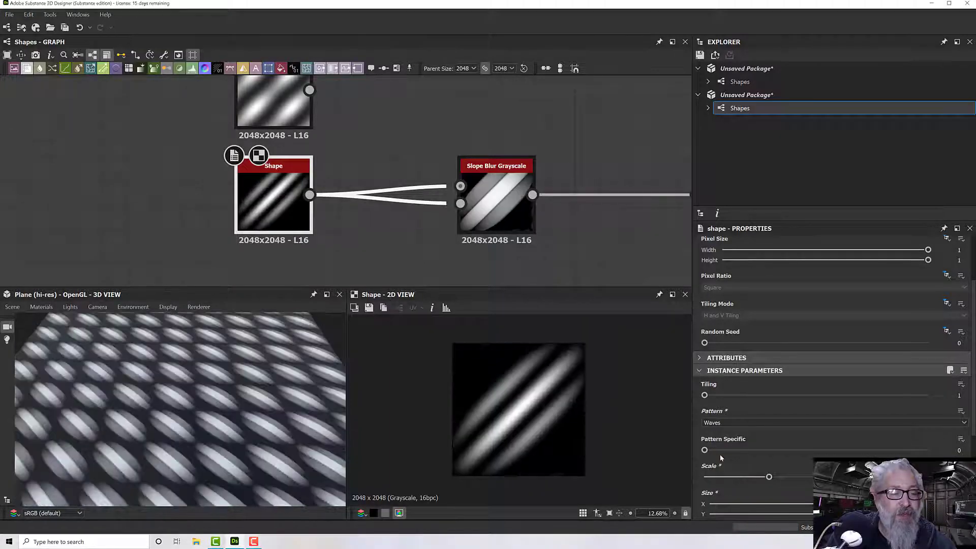
scroll(204, 427, "down", 4)
left_click_drag(204, 426, 165, 429)
scroll(164, 430, "up", 5)
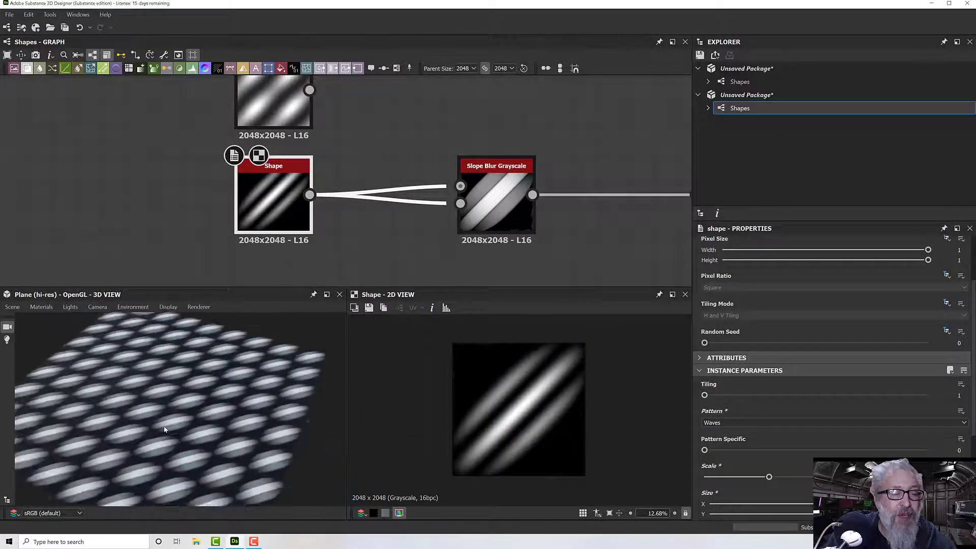
scroll(164, 426, "up", 3)
scroll(164, 427, "down", 3)
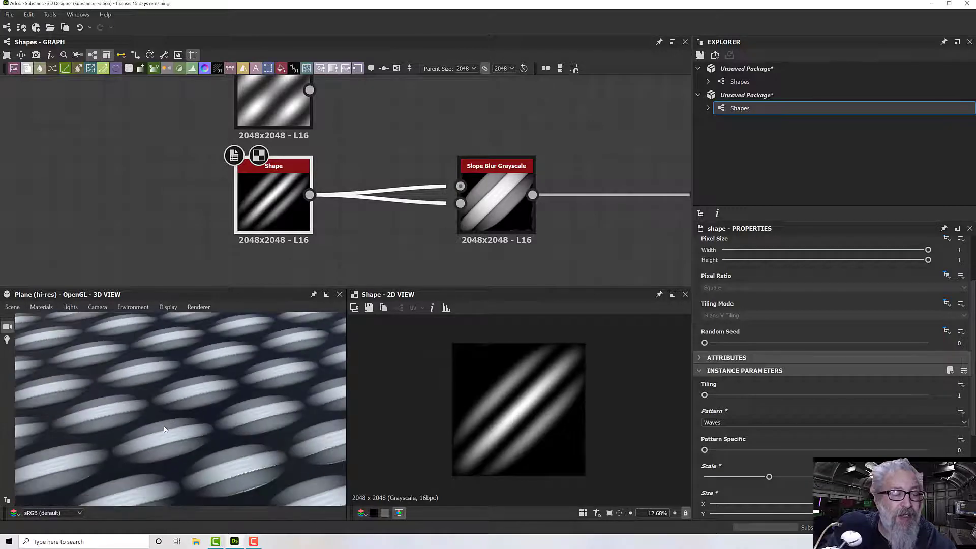
left_click_drag(166, 429, 273, 407)
scroll(246, 423, "up", 4)
scroll(273, 407, "up", 4)
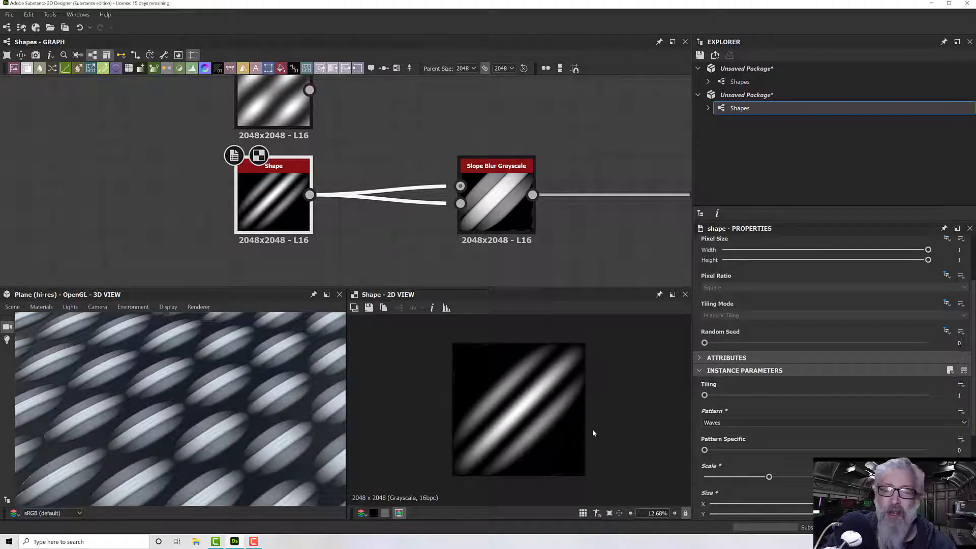
- Try the Crescent pattern on the Shape node and view the plane from different distances and angles
left_click(730, 424)
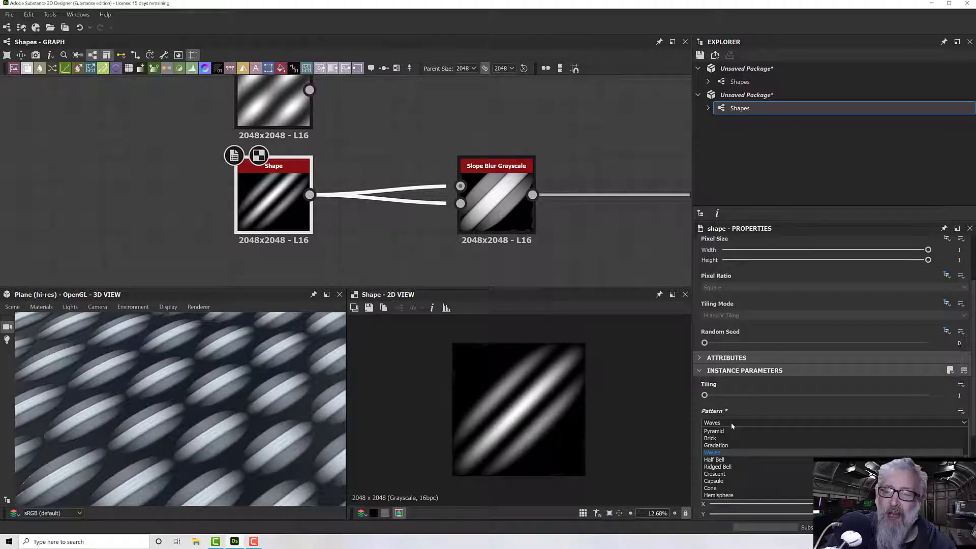
left_click(728, 474)
scroll(281, 420, "down", 5)
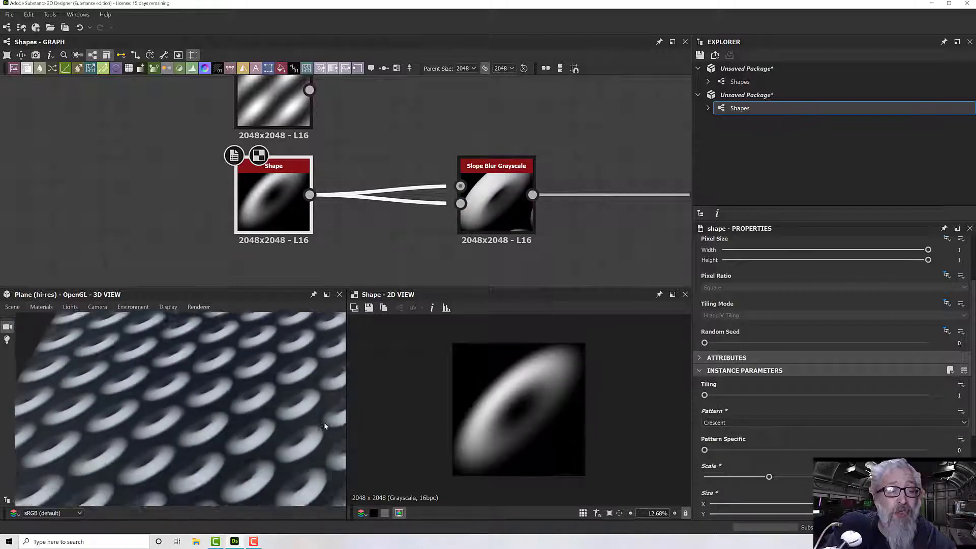
scroll(280, 424, "down", 5)
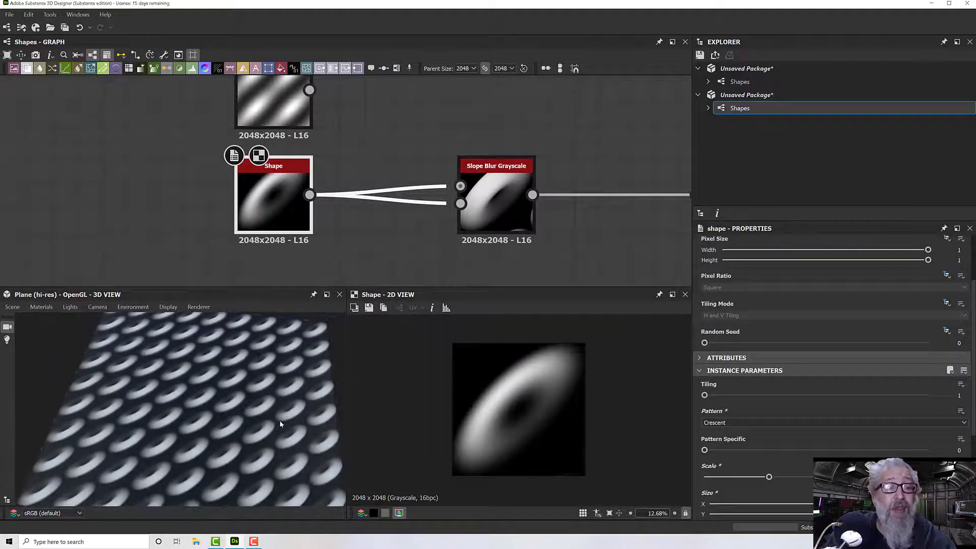
left_click_drag(278, 422, 270, 413)
scroll(272, 416, "up", 4)
scroll(272, 417, "up", 2)
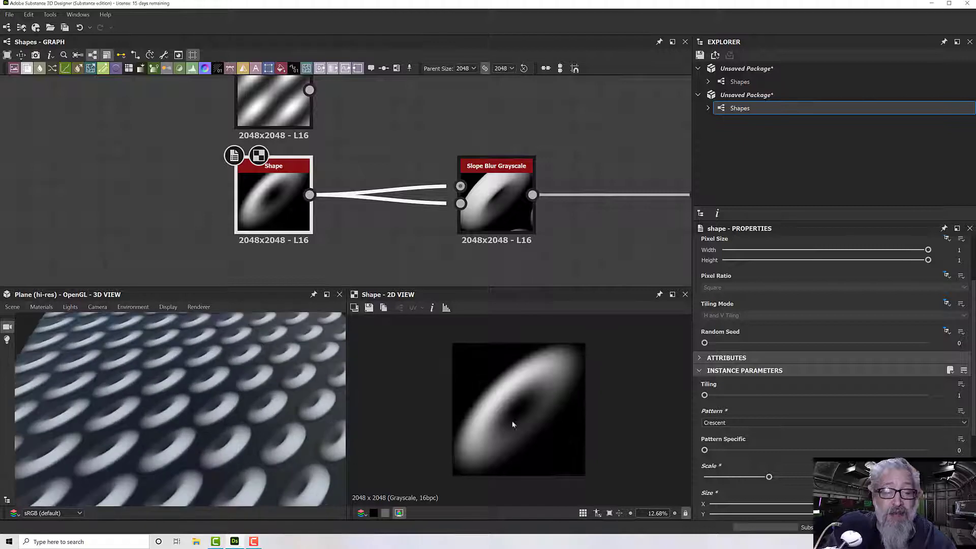
- Try the Cone and Hemisphere patterns on the Shape node and view the whole plane
left_click(755, 423)
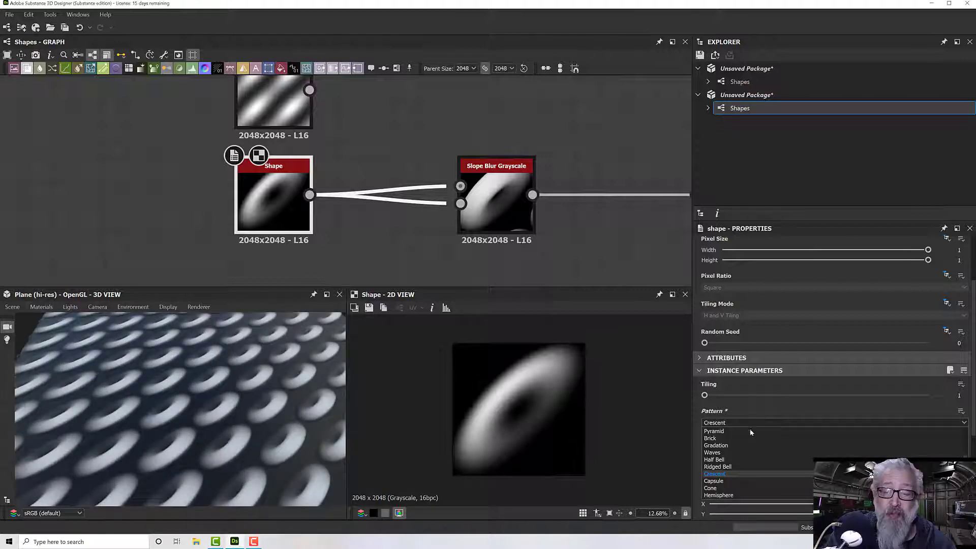
left_click(733, 487)
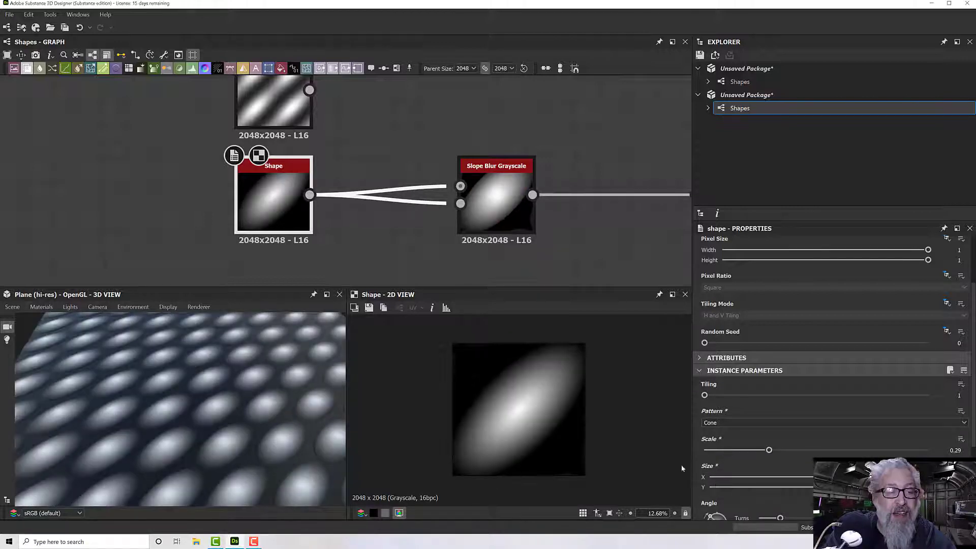
left_click(731, 423)
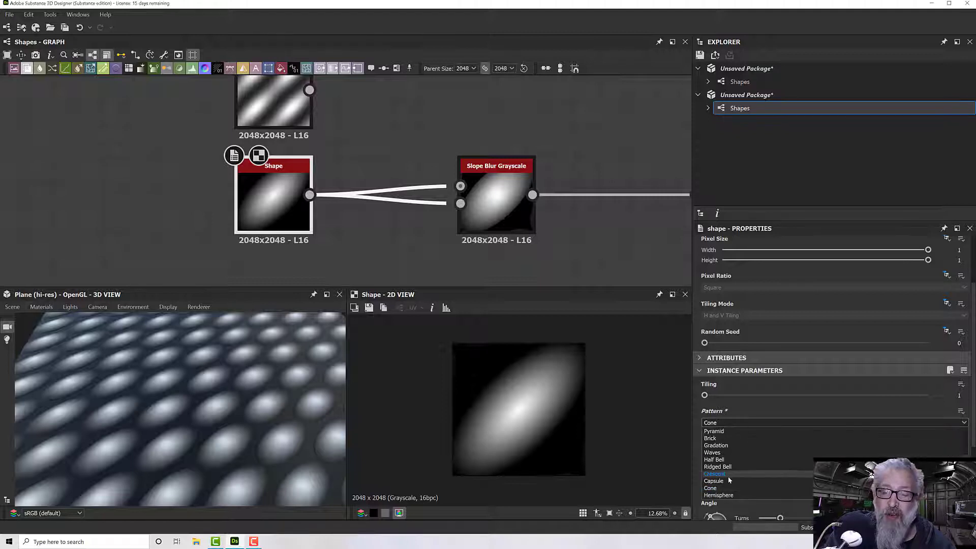
left_click(722, 495)
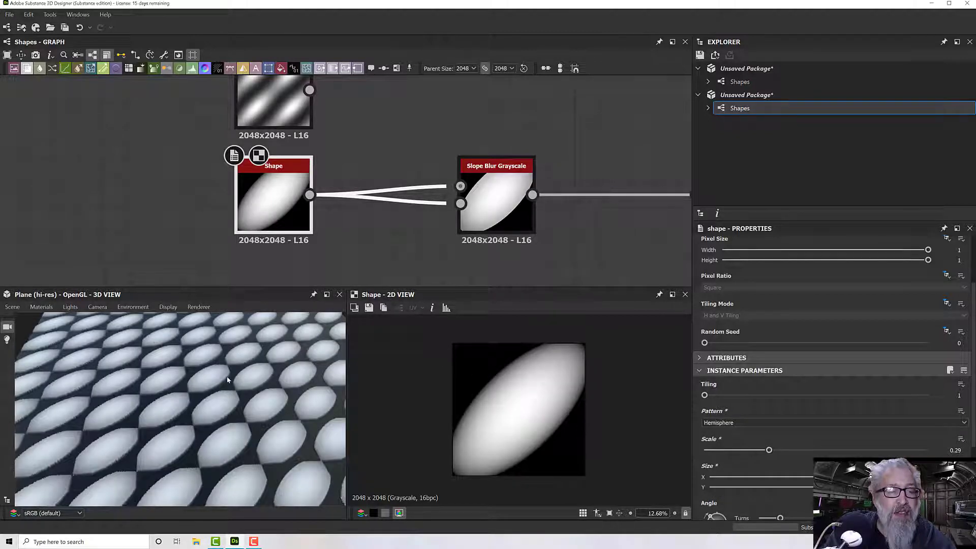
scroll(227, 380, "down", 5)
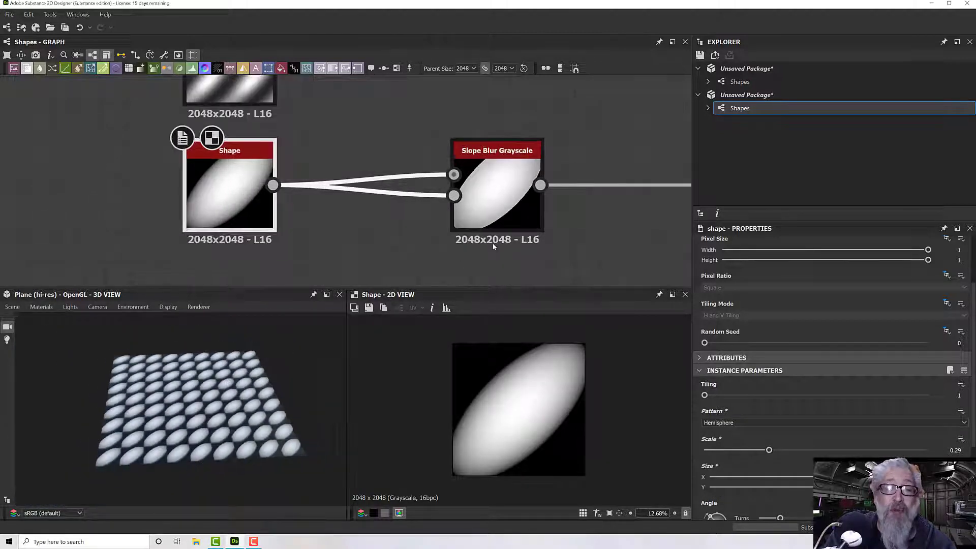
- Move the Hemisphere Shape node aside and transfer its two Slope Blur Grayscale connections to the Gaussian Shape node
scroll(503, 249, "down", 5)
middle_click_drag(502, 242, 382, 234)
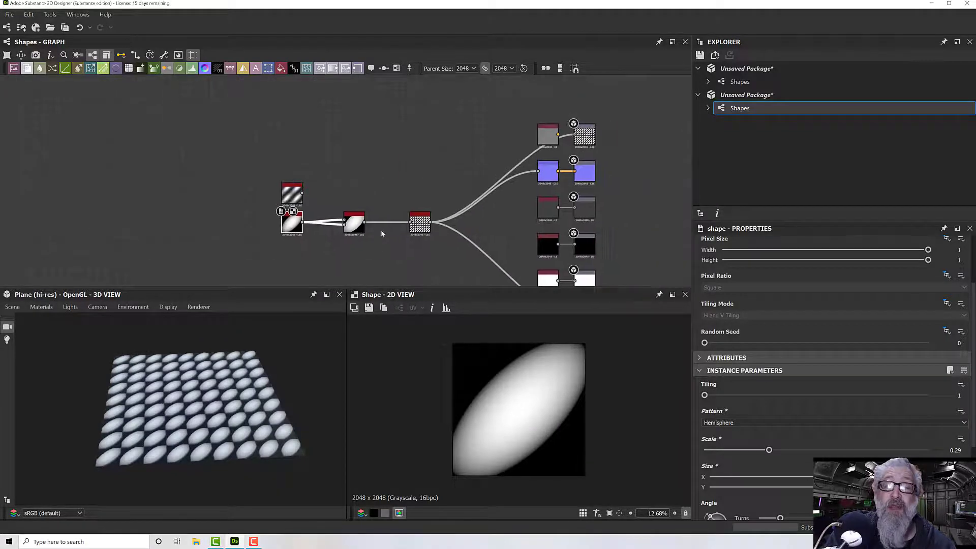
left_click_drag(265, 170, 303, 197)
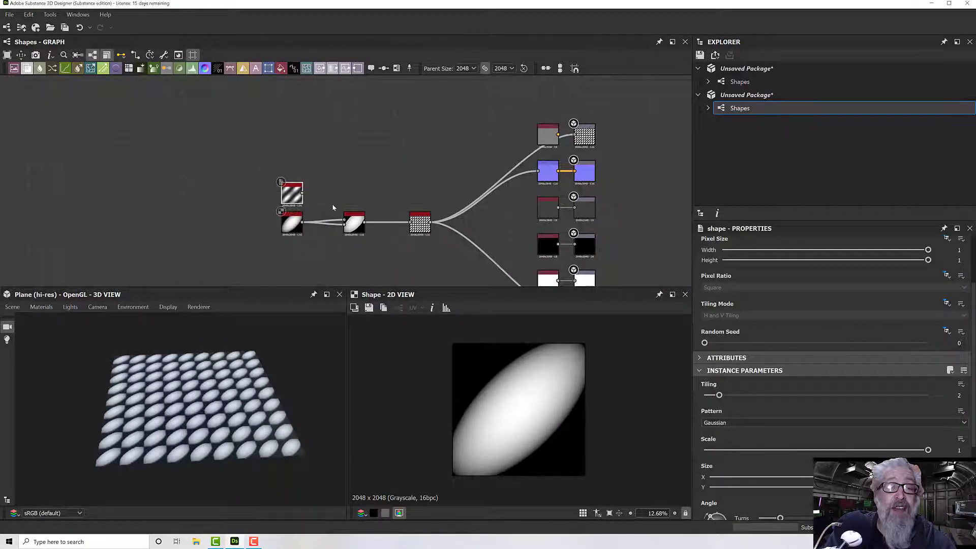
scroll(442, 225, "up", 3)
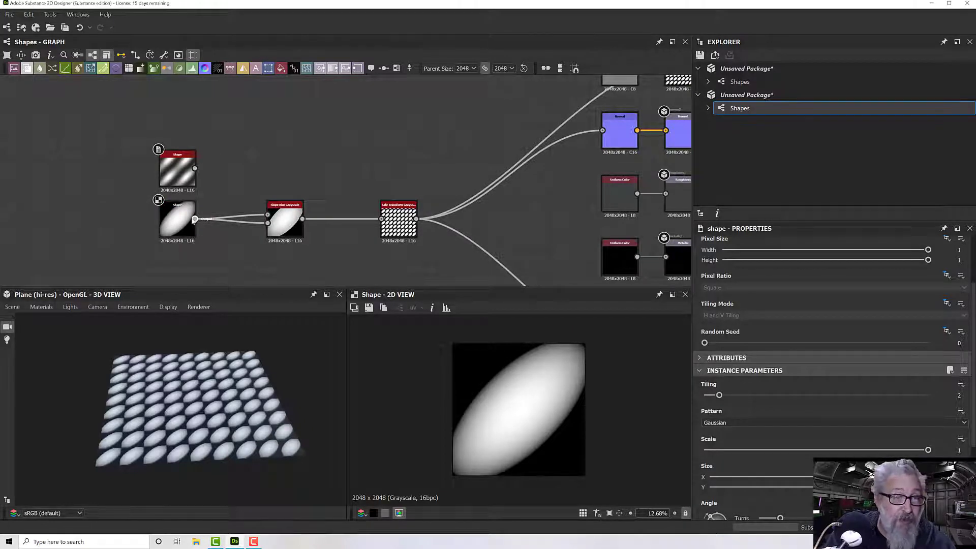
left_click(185, 223)
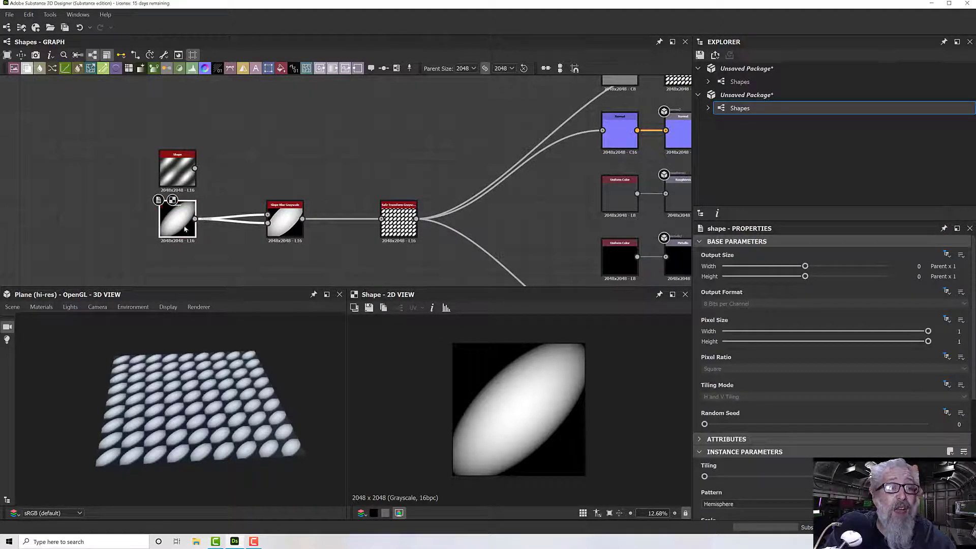
left_click_drag(185, 230, 160, 242)
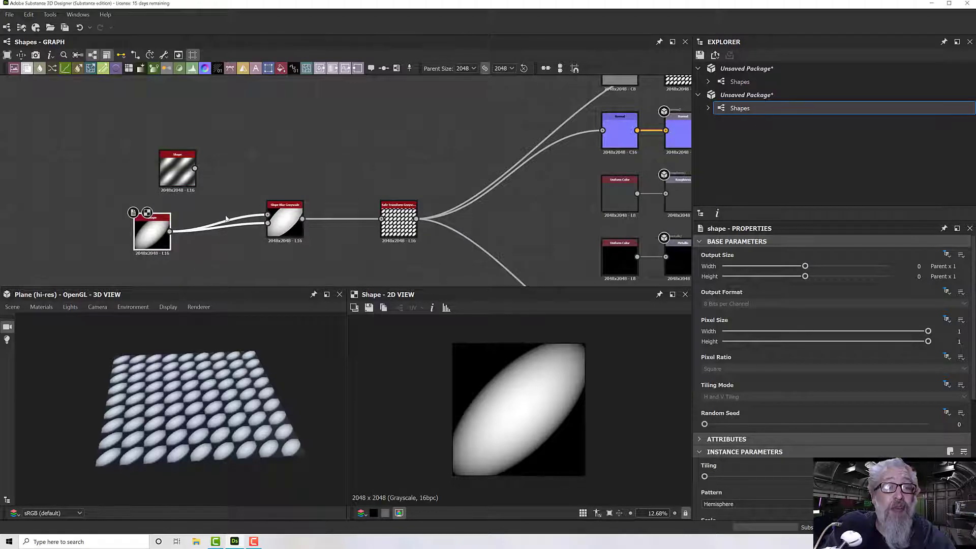
middle_click_drag(228, 218, 295, 201)
scroll(272, 209, "up", 2)
scroll(295, 201, "up", 1)
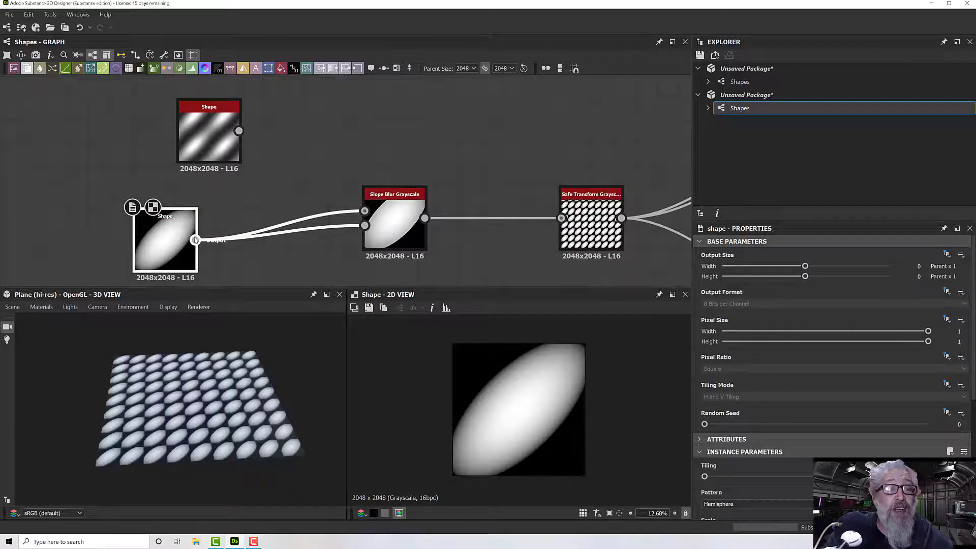
left_click_drag(195, 240, 239, 131, "shift")
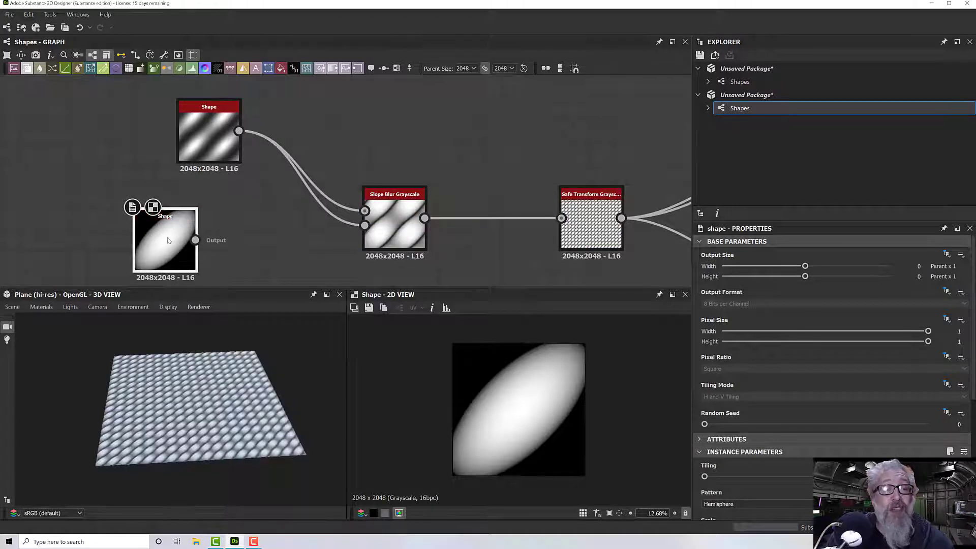
- Delete the disconnected Hemisphere Shape node and align the Gaussian Shape node with the Slope Blur Grayscale node
left_click_drag(169, 244, 191, 245)
key("Delete")
left_click_drag(213, 153, 213, 232)
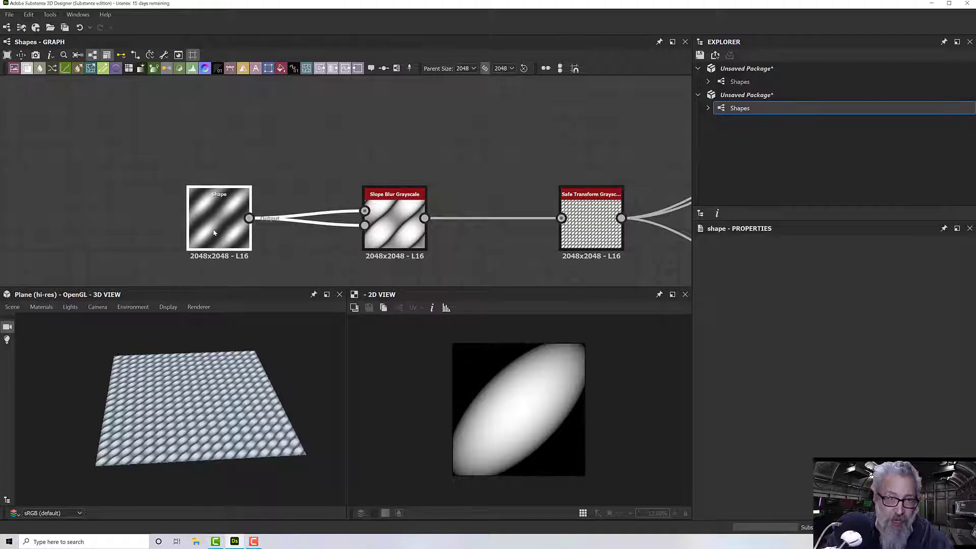
left_click(315, 178)
scroll(316, 178, "down", 3)
middle_click_drag(331, 167, 275, 165)
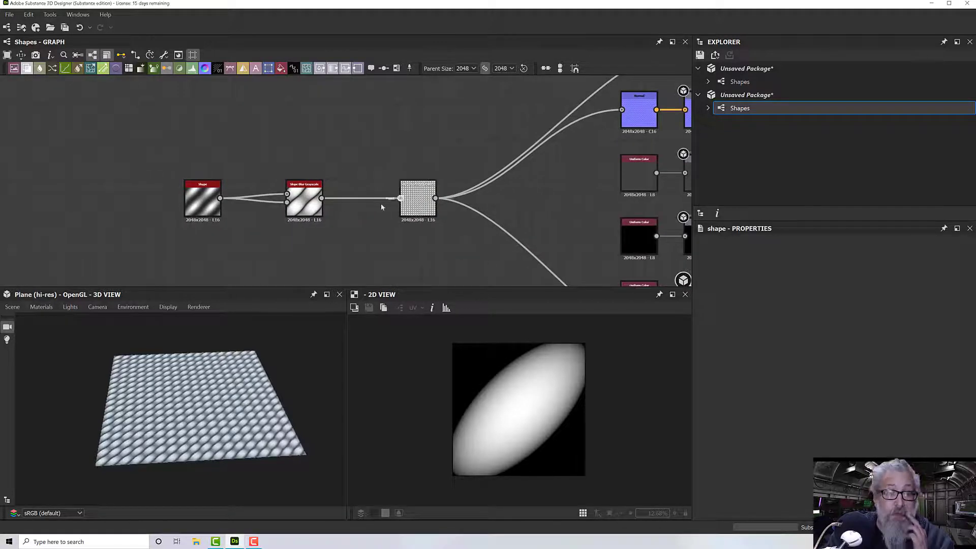
- Display the Gaussian Shape node in the 2D view and set its Tiling to 1
double_click(202, 201)
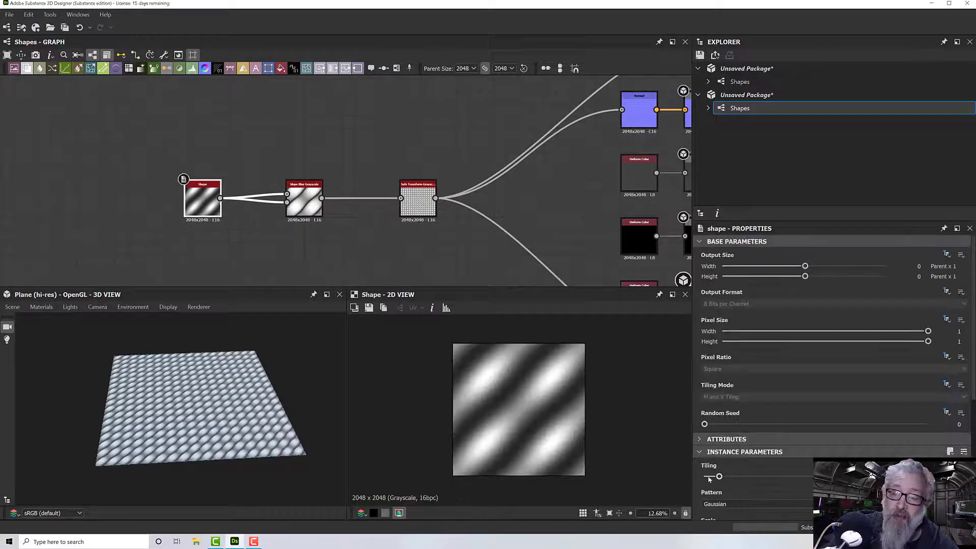
left_click_drag(719, 477, 705, 477)
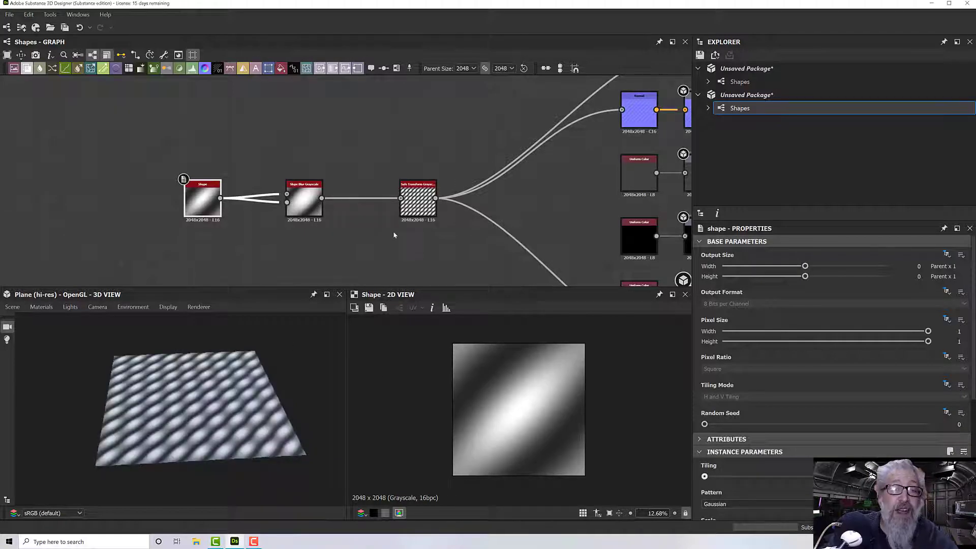
scroll(393, 234, "up", 3)
scroll(270, 212, "down", 3)
middle_click_drag(294, 225, 365, 237)
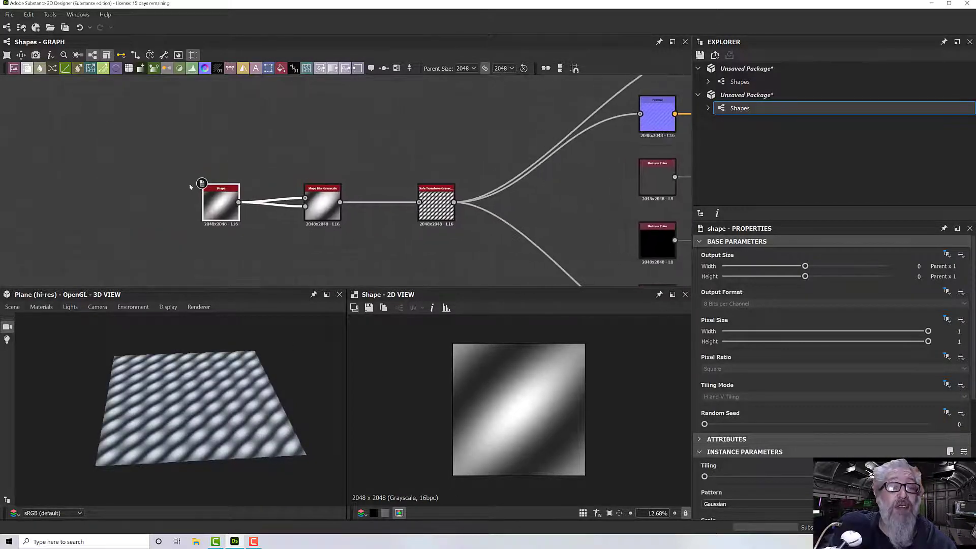
- Move the Shape and Slope Blur Grayscale nodes closer to the Safe Transform Grayscale node
left_click_drag(190, 187, 369, 216)
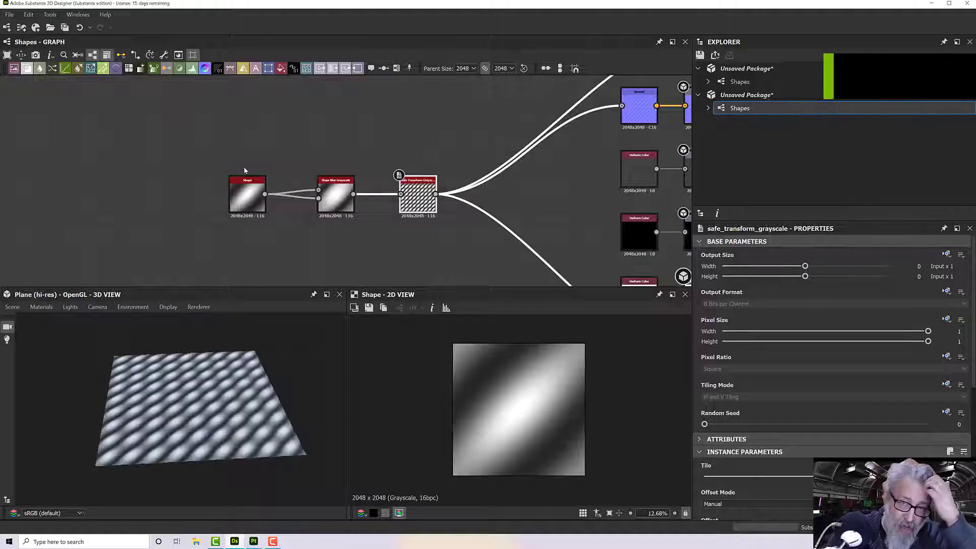
middle_click_drag(333, 232, 280, 234)
scroll(377, 233, "up", 2)
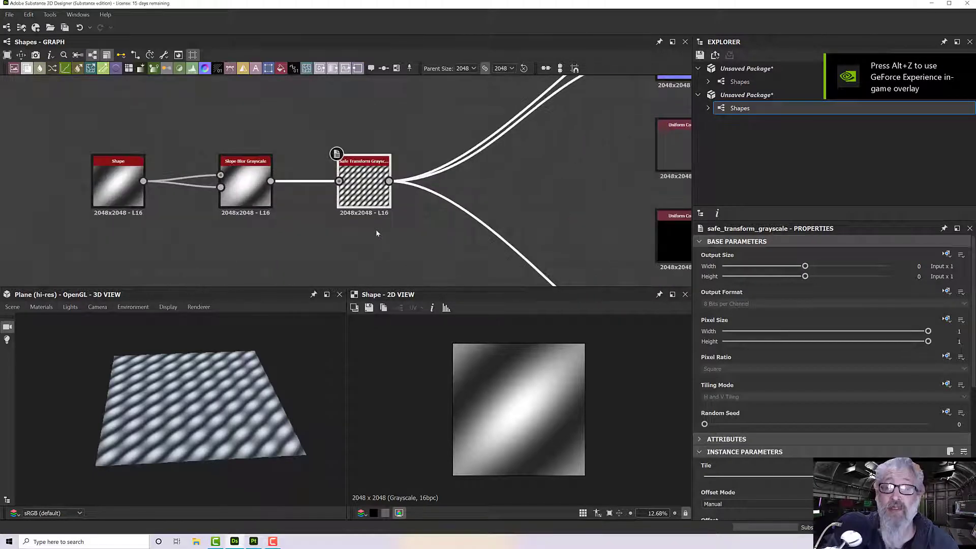
middle_click_drag(369, 231, 392, 245)
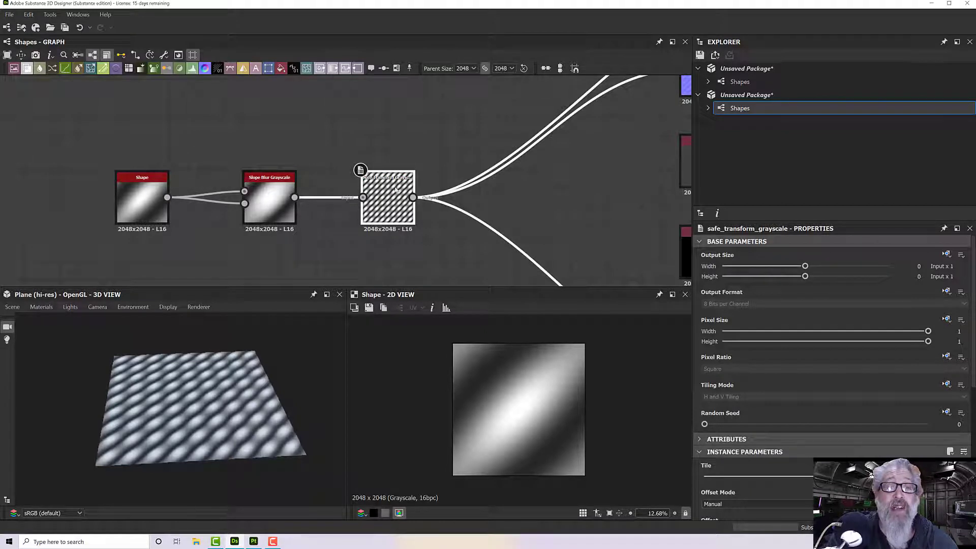
- Expose the Safe Transform Grayscale node's Tile parameter as a graph input with Tile Amount as its identifier and label
left_click_drag(345, 147, 451, 240)
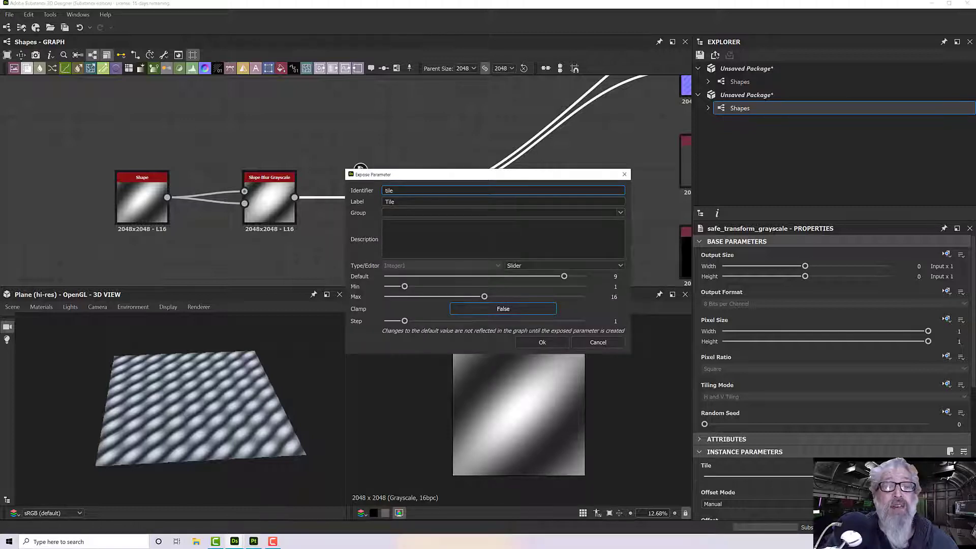
double_click(382, 190)
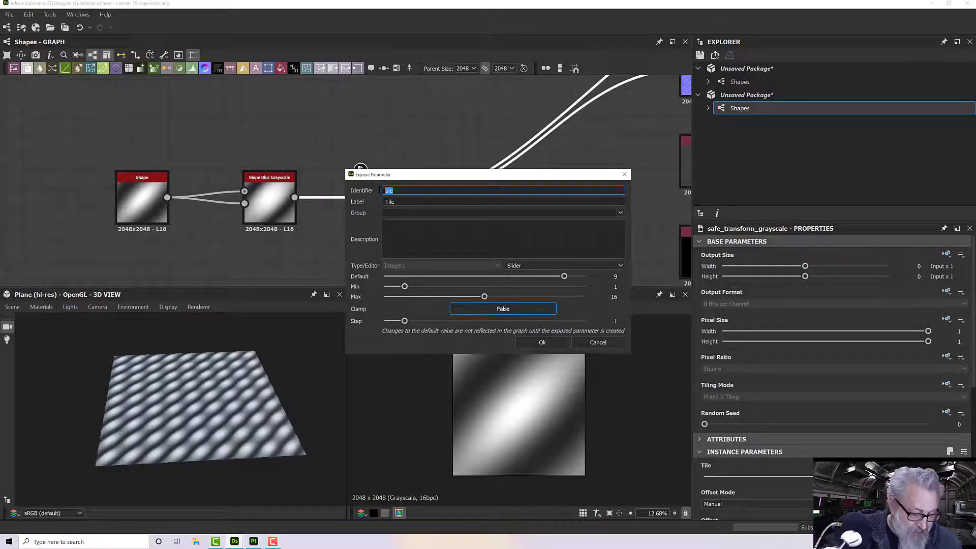
type("Tile")
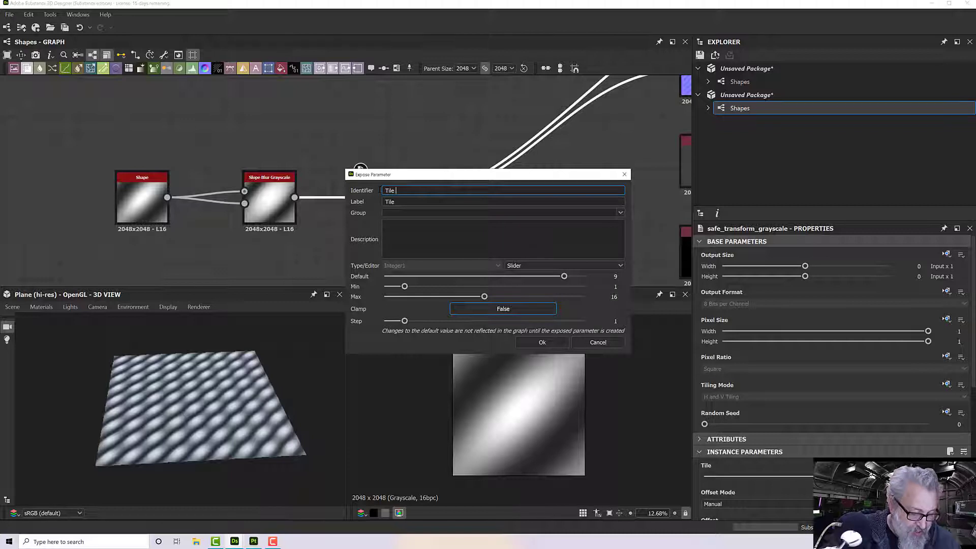
type(" Amount")
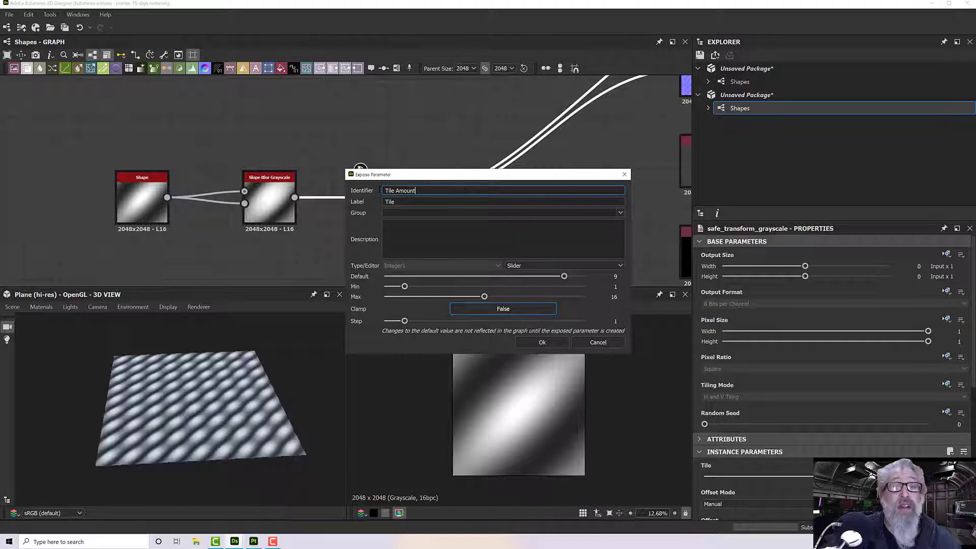
left_click_drag(415, 191, 373, 190)
key("ctrl+c")
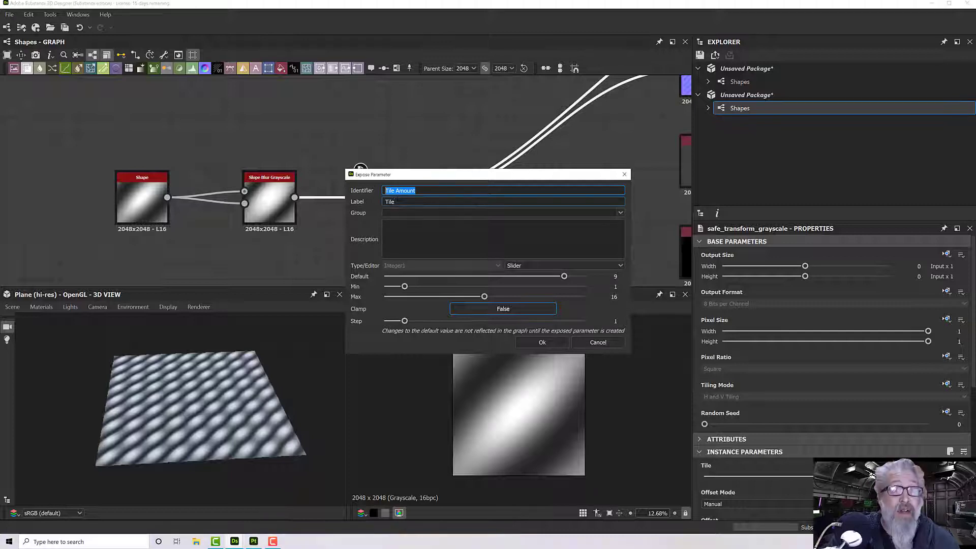
key("Tab")
key("ctrl+v")
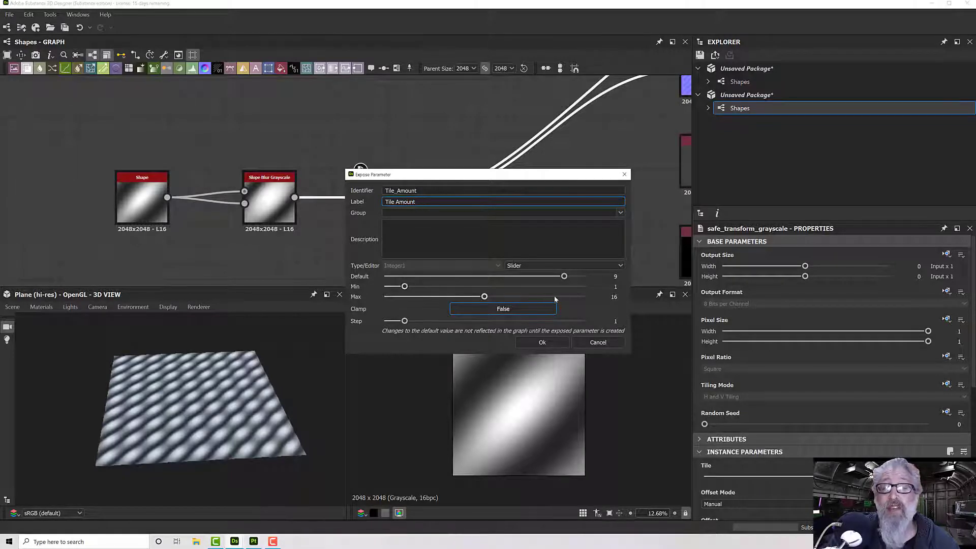
- Set the exposed Tile Amount parameter's maximum and default to 8 with Clamp at False, and create it
double_click(613, 297)
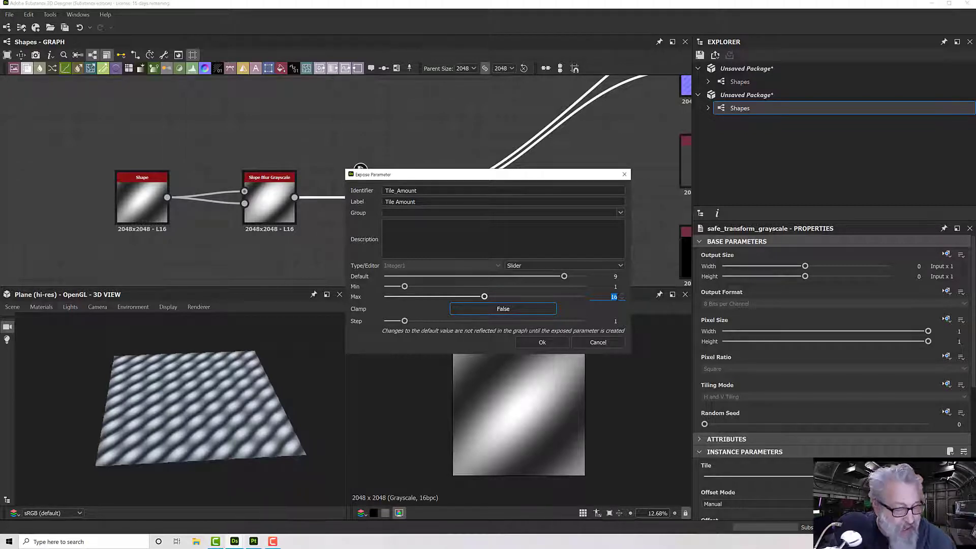
type("8")
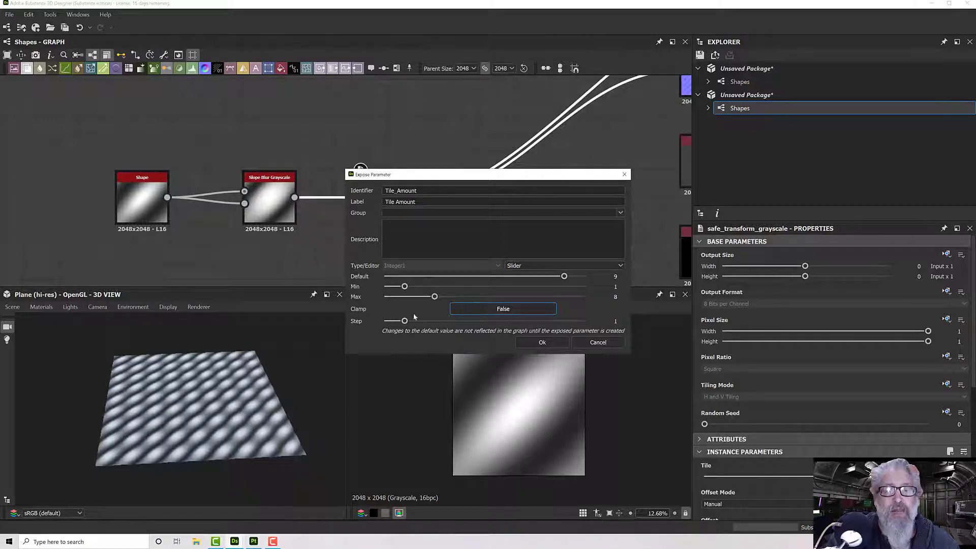
left_click(506, 310)
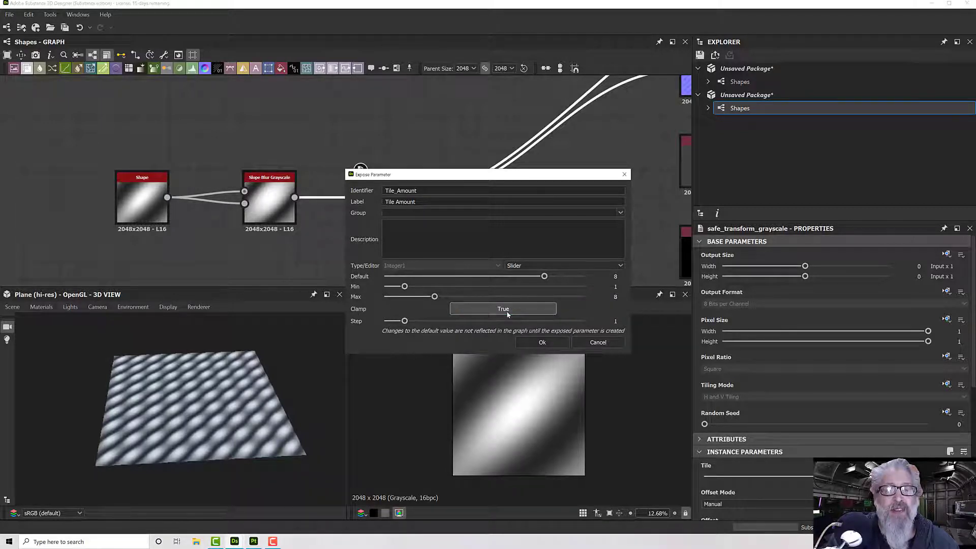
left_click(508, 312)
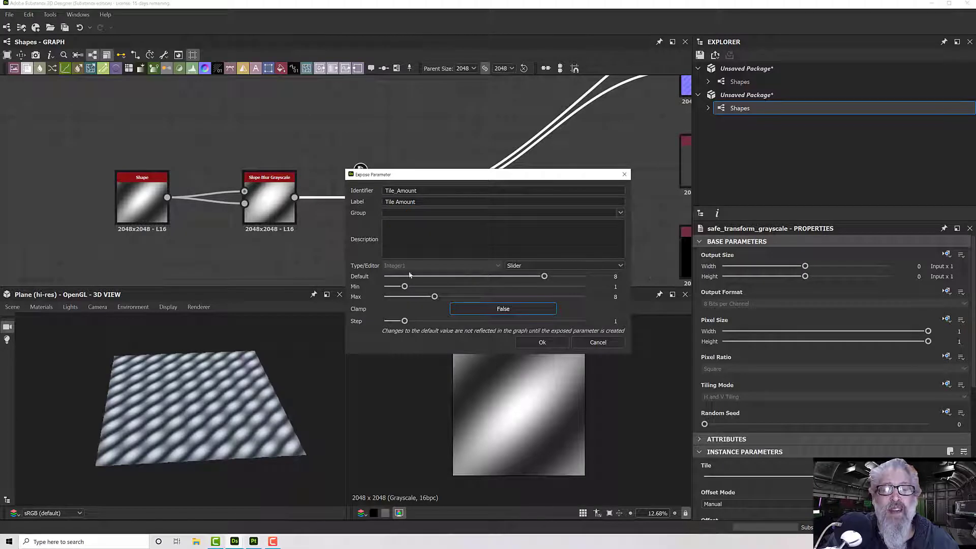
left_click(533, 341)
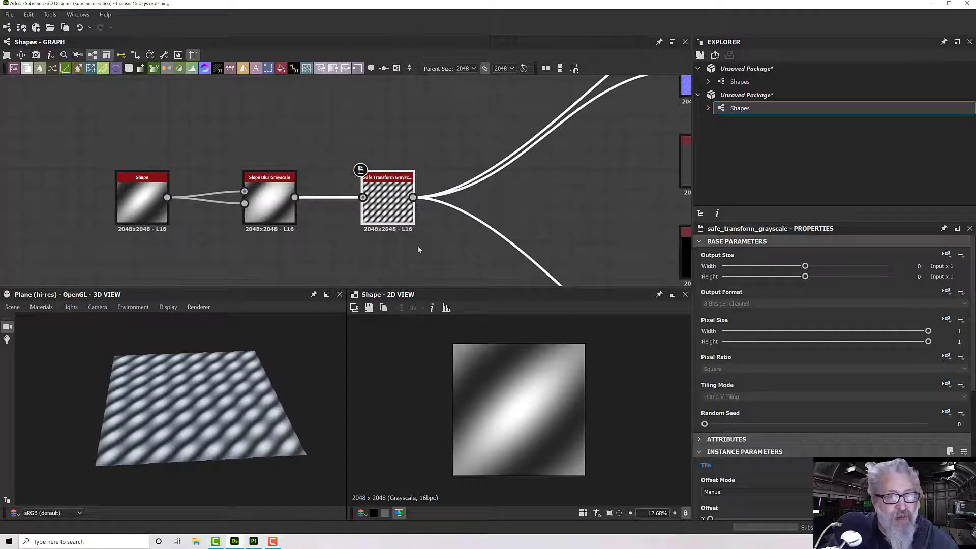
- Review the Tile Amount input parameter's settings in the graph's properties
left_click(537, 217)
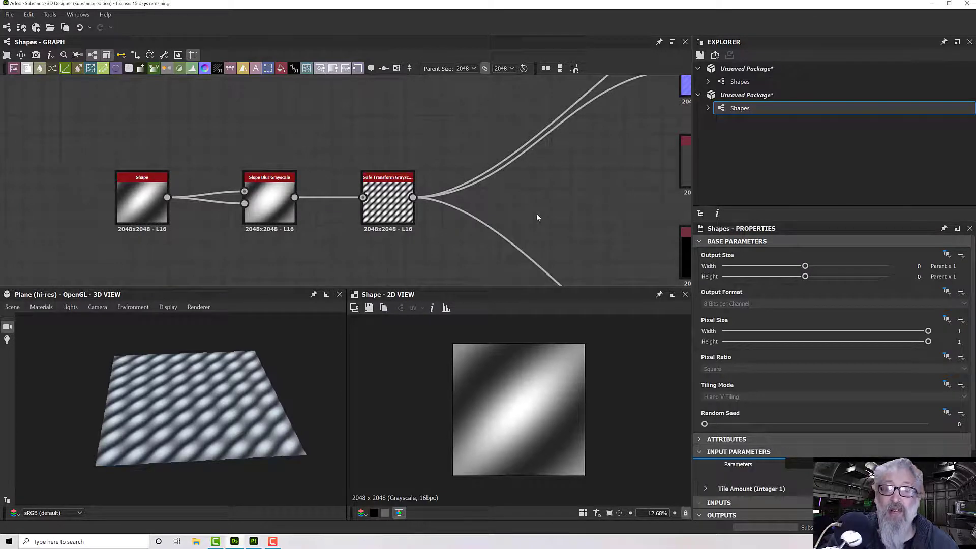
scroll(770, 392, "down", 2)
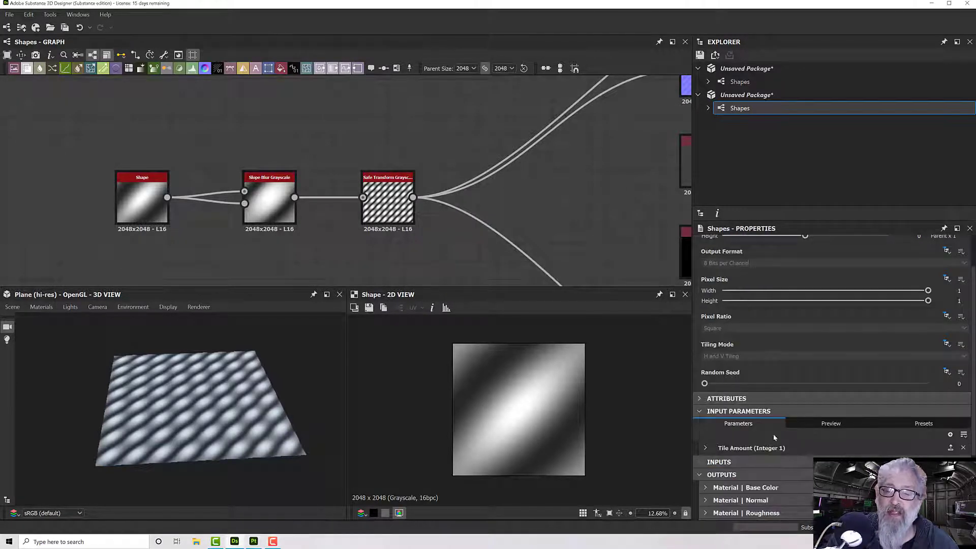
left_click(706, 448)
scroll(839, 407, "down", 6)
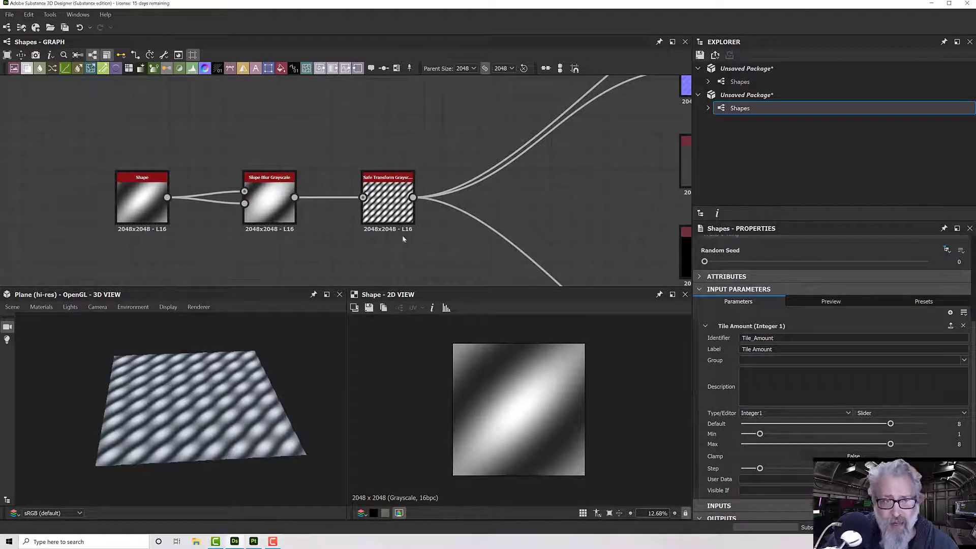
- Expose the Shape node's Pattern parameter as a new graph input with the identifier Pattern Shape
middle_click_drag(404, 239, 523, 253)
left_click(257, 218)
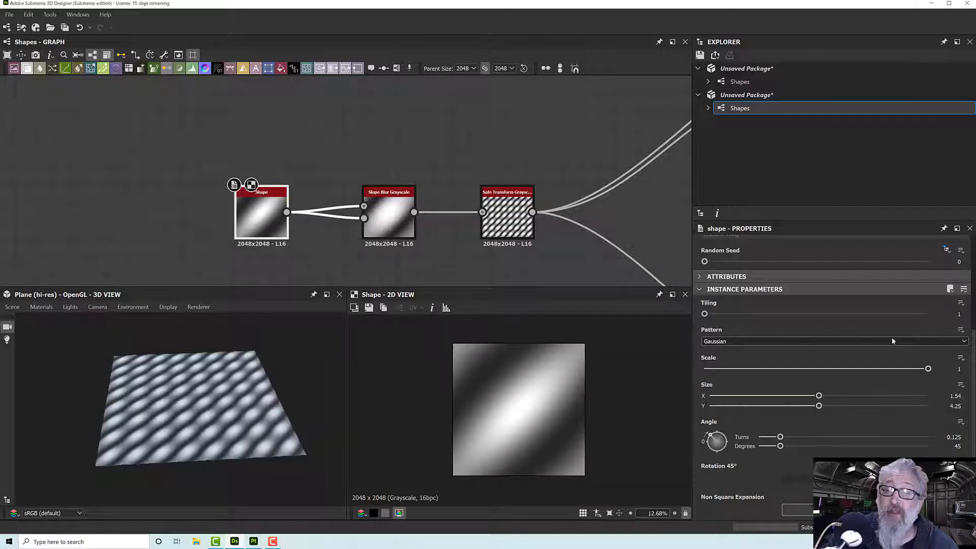
left_click(961, 330)
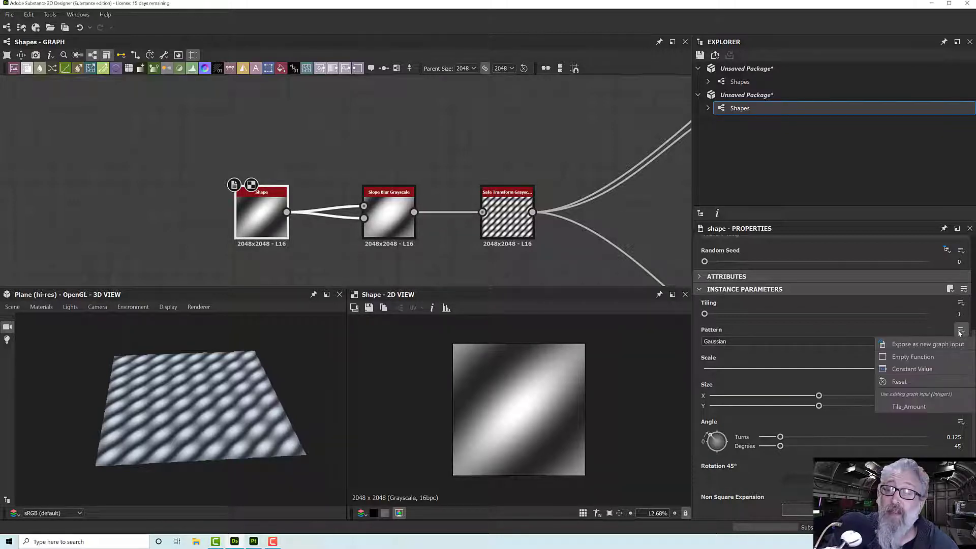
left_click(929, 344)
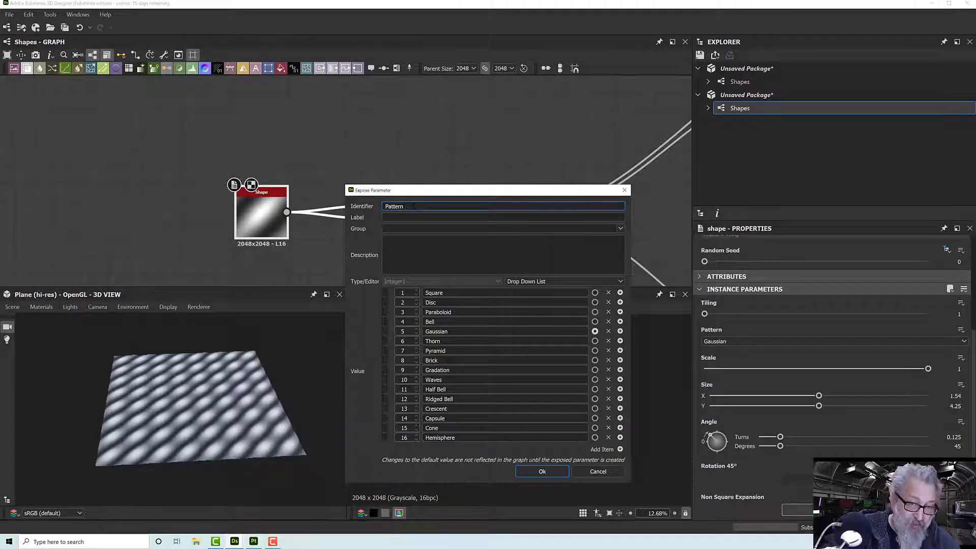
type("apo")
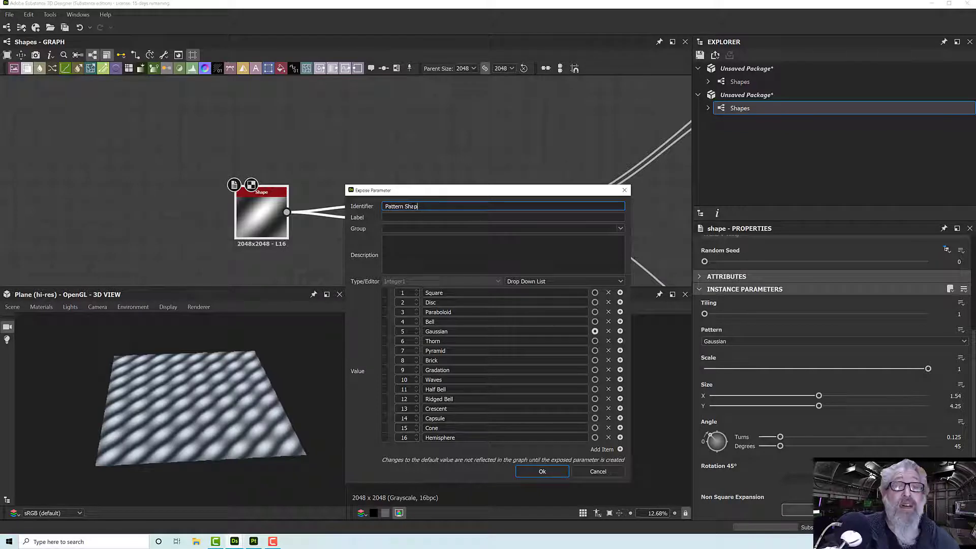
key("BackSpace")
key("BackSpace")
type("a")
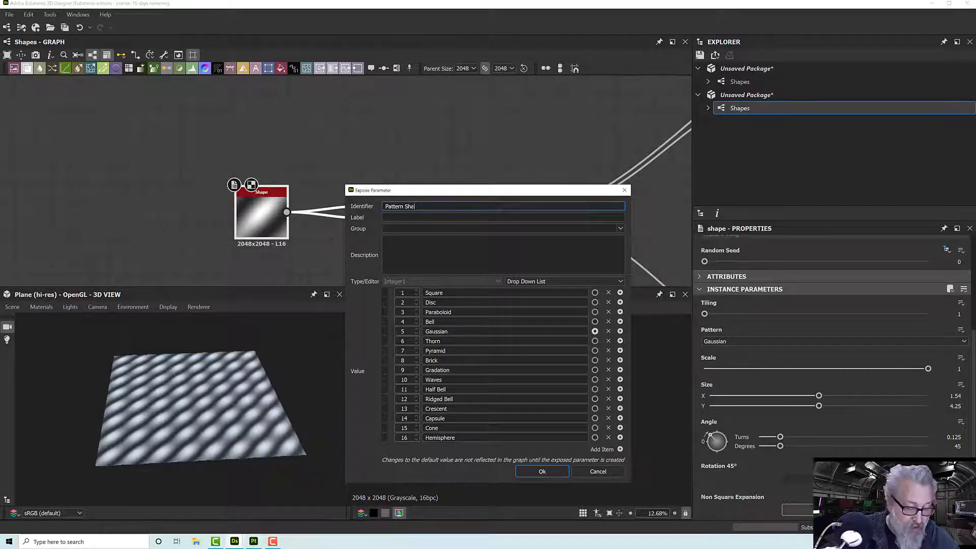
type("pe")
- Copy the identifier text into the exposed parameter's label so it reads Pattern Shape
key("ctrl+a")
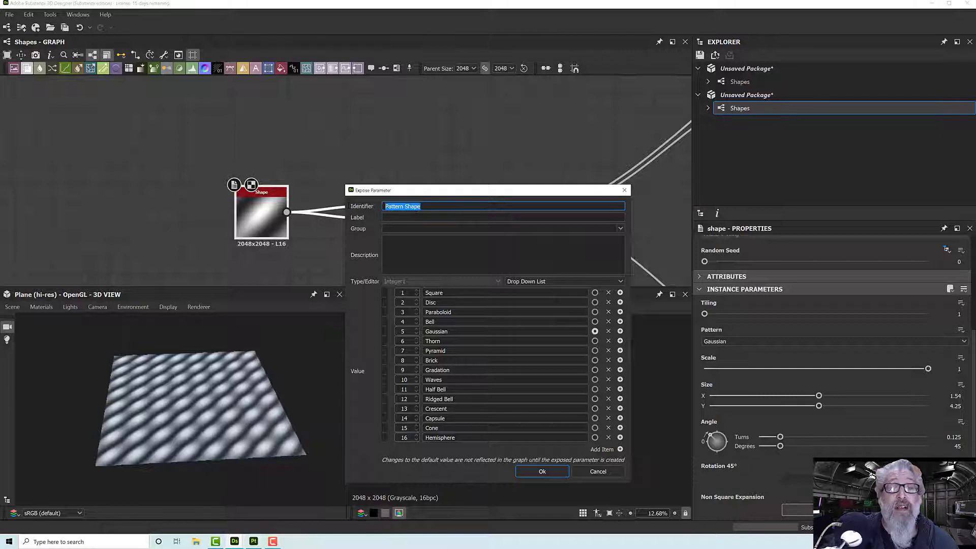
key("ctrl+c")
key("Tab")
key("ctrl+v")
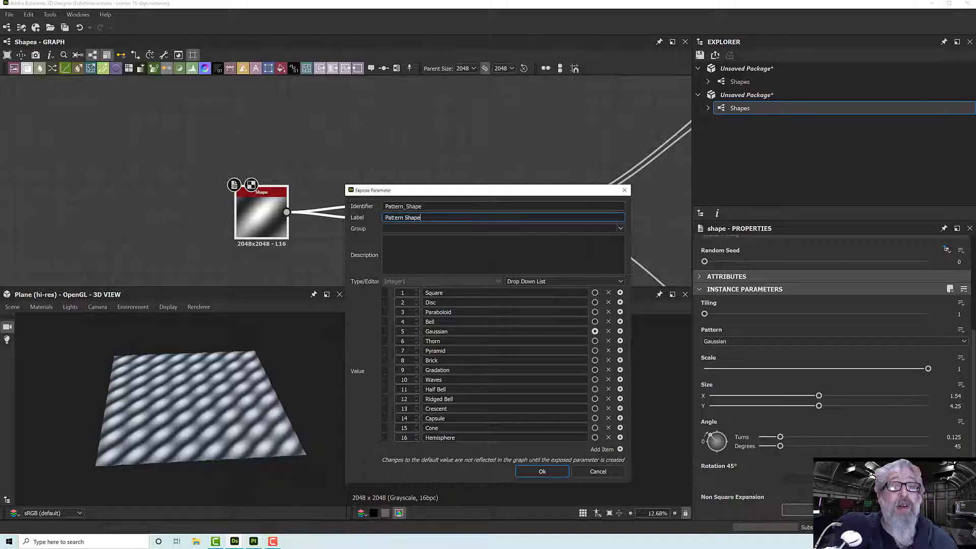
key("Tab")
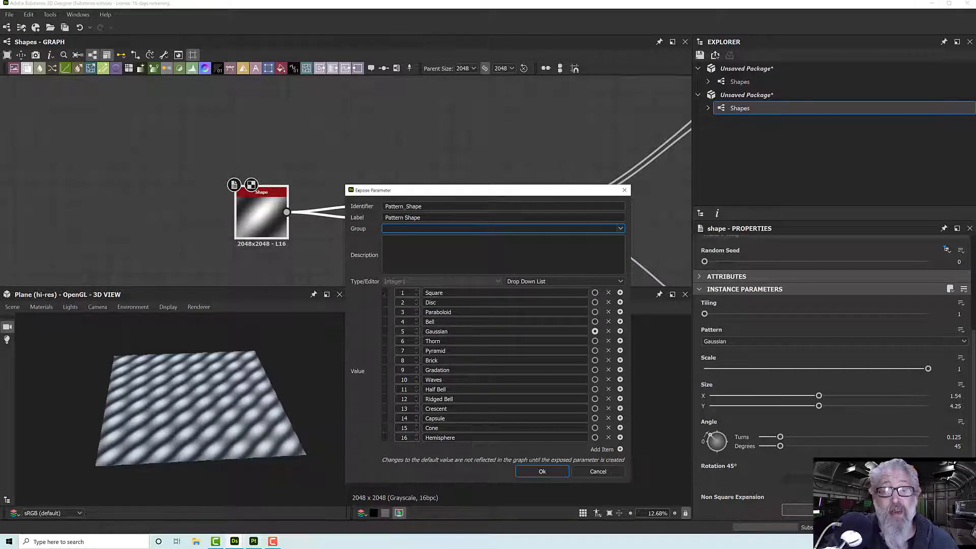
- Remove the Square and Brick options from the Pattern Shape parameter's values and create the parameter
left_click(609, 293)
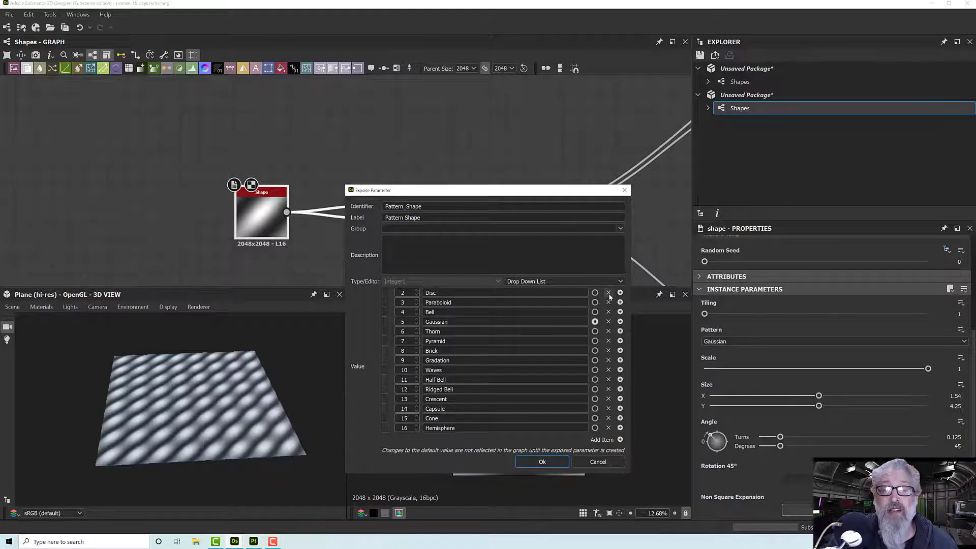
left_click(609, 351)
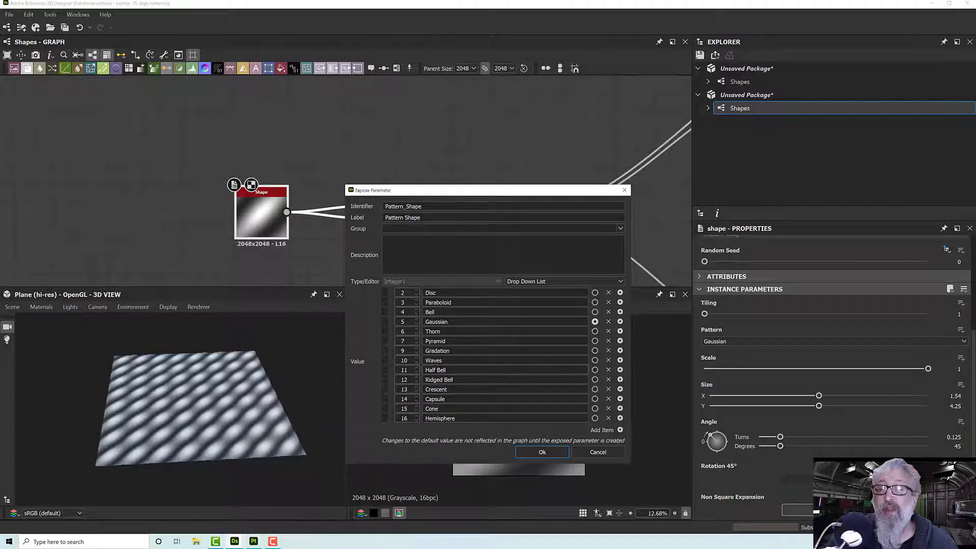
left_click(543, 452)
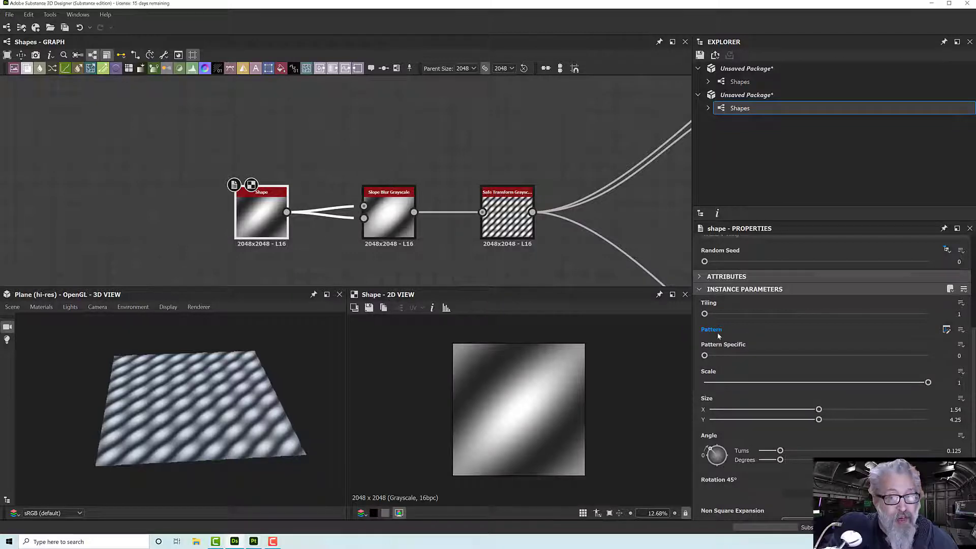
- Review the Pattern Shape input parameter's settings and drop-down values in the graph's properties
left_click(616, 210)
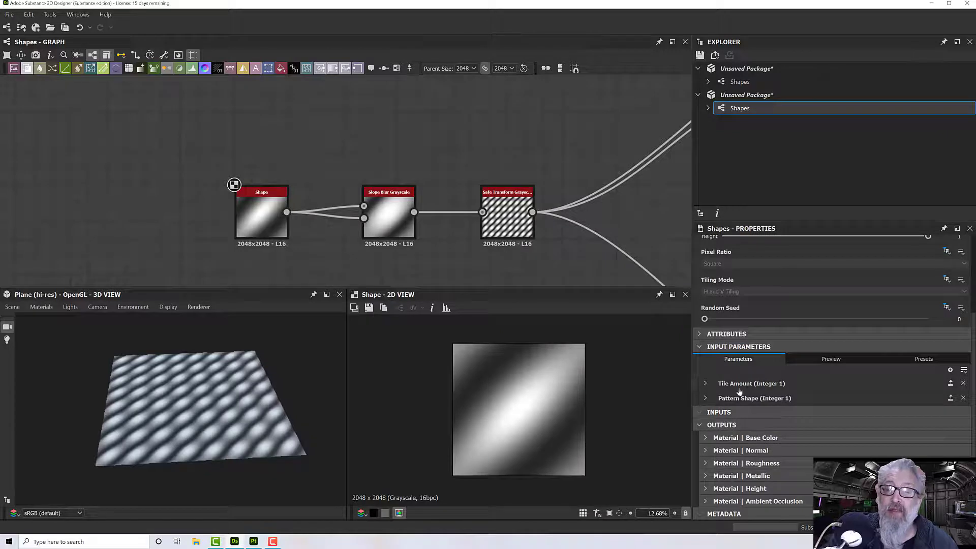
left_click(704, 399)
scroll(714, 424, "down", 3)
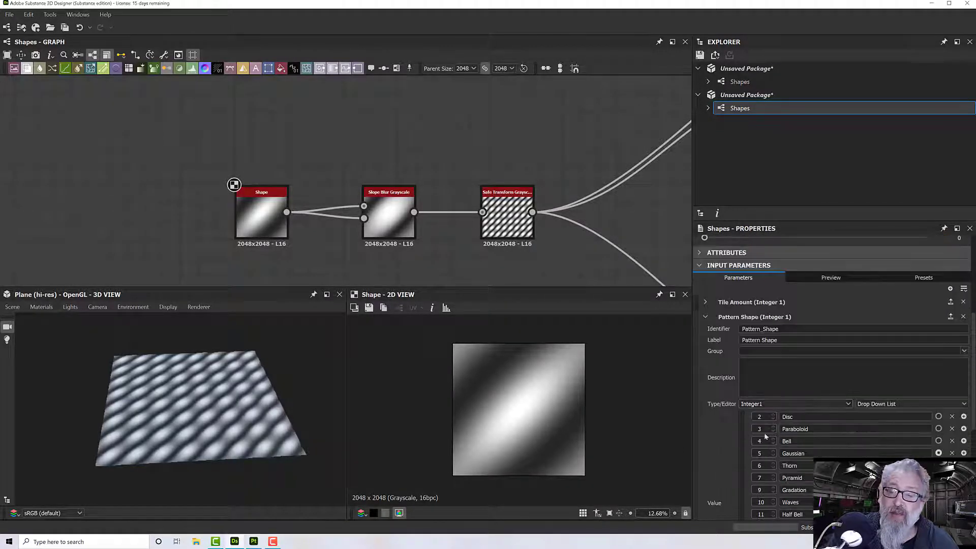
scroll(803, 436, "down", 3)
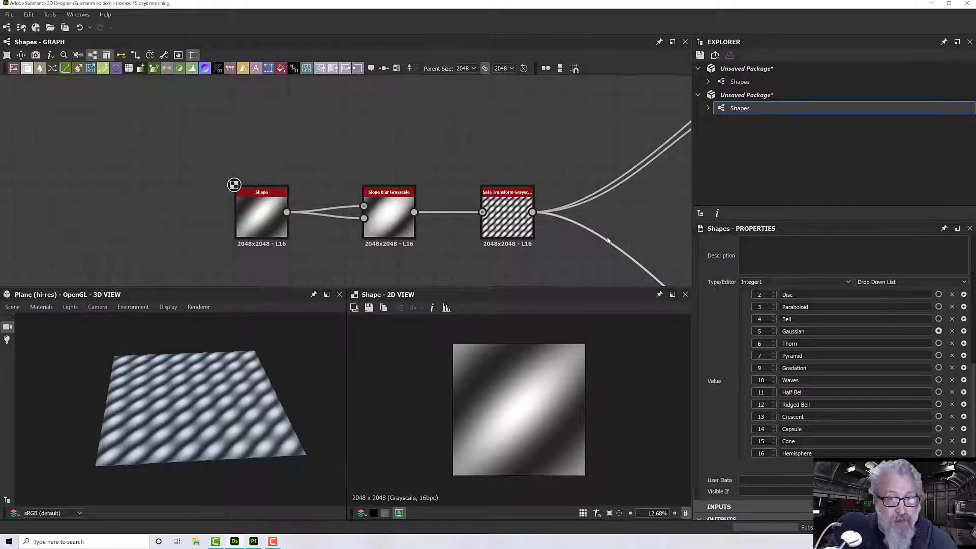
- Save the second unsaved package, which holds the current Shapes graph, as patternexport in the Textures folder
scroll(607, 240, "down", 1)
scroll(607, 240, "up", 2)
middle_click_drag(607, 240, 535, 226)
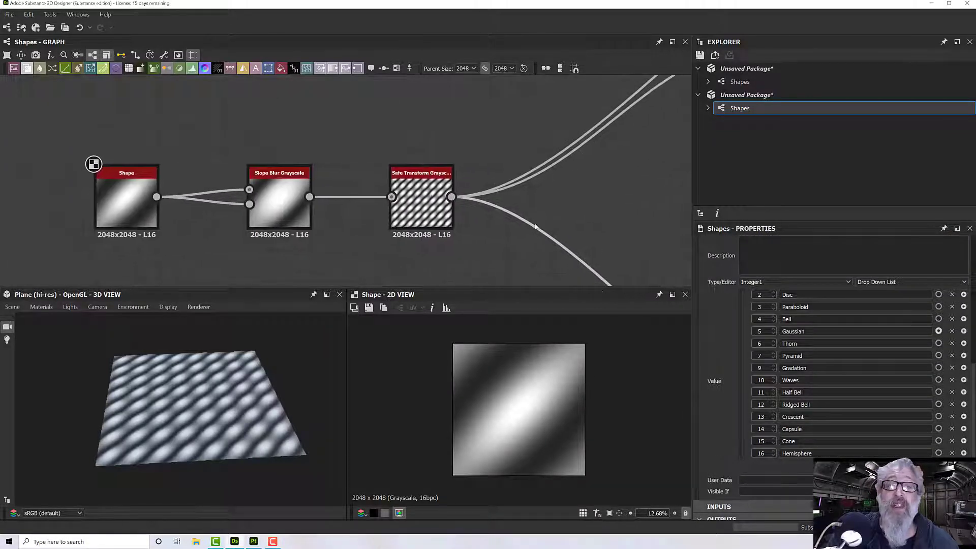
scroll(534, 227, "down", 5)
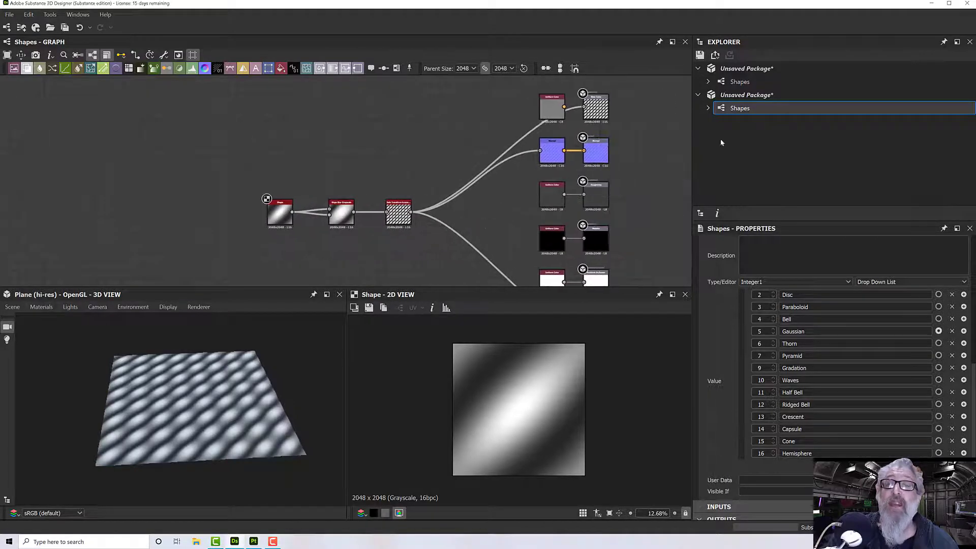
right_click(733, 97)
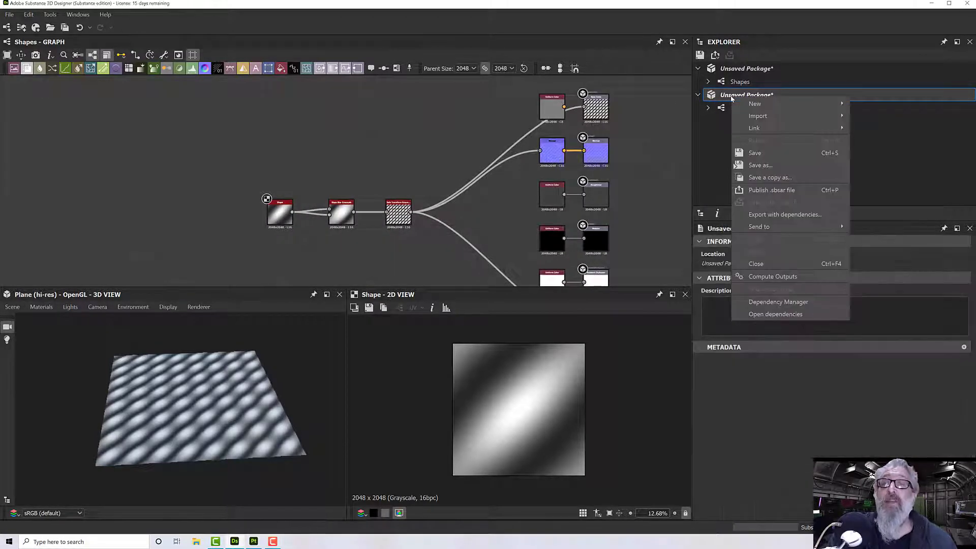
left_click(771, 164)
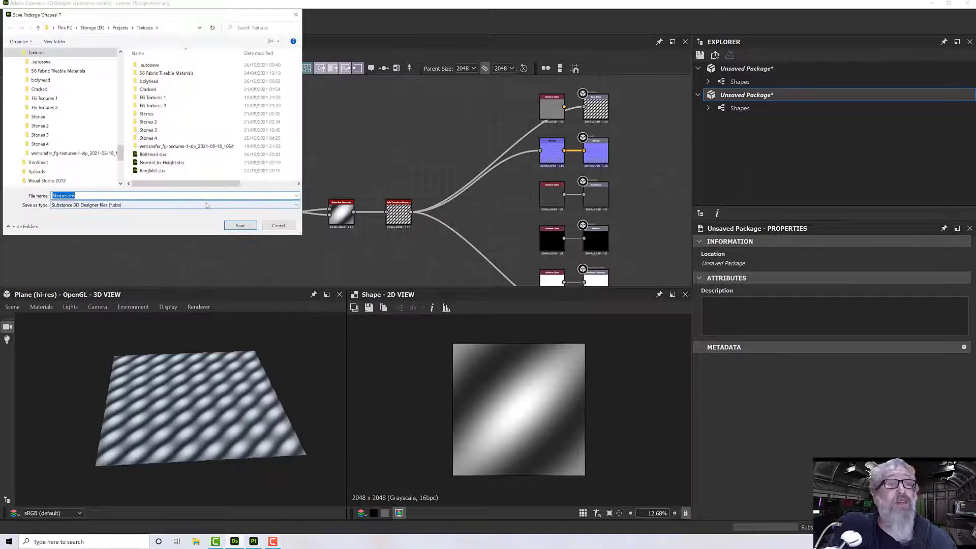
type("pa")
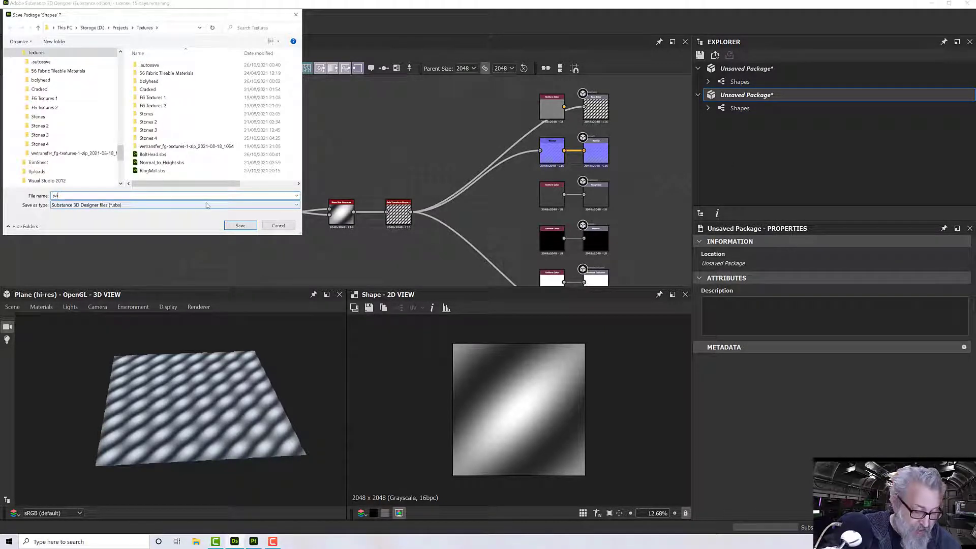
type("tternexport")
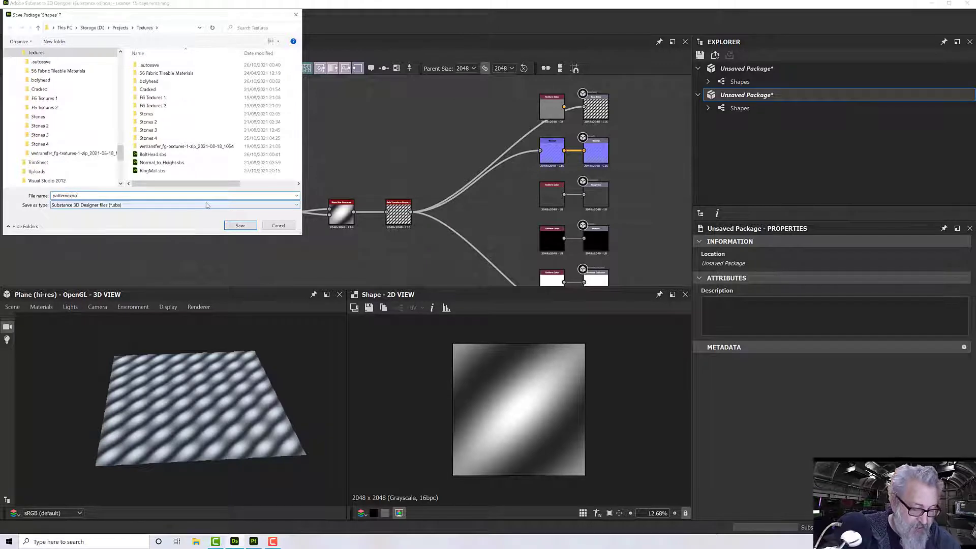
key("Return")
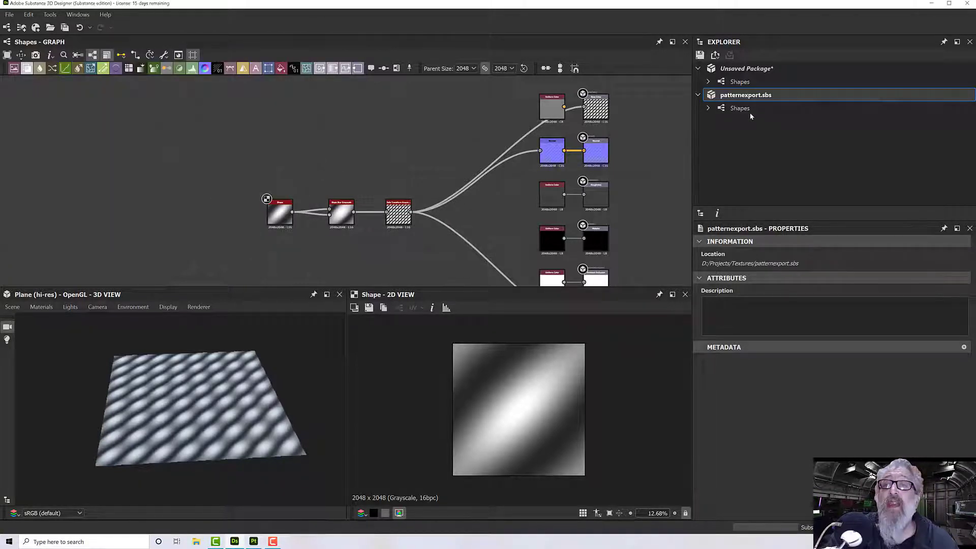
- Publish the patternexport package as patternexport.sbsar in the Textures folder, generating the missing icon for the Shapes graph
right_click(736, 100)
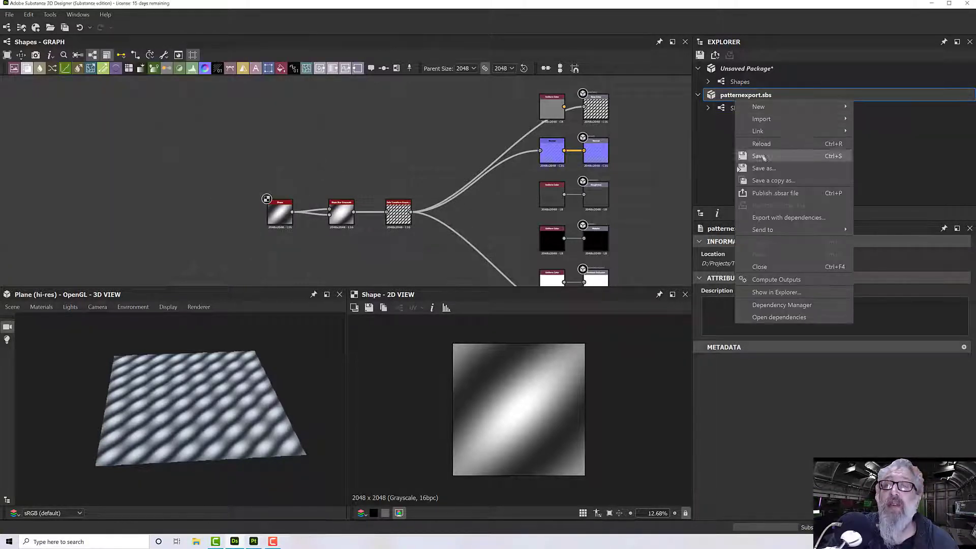
left_click(771, 194)
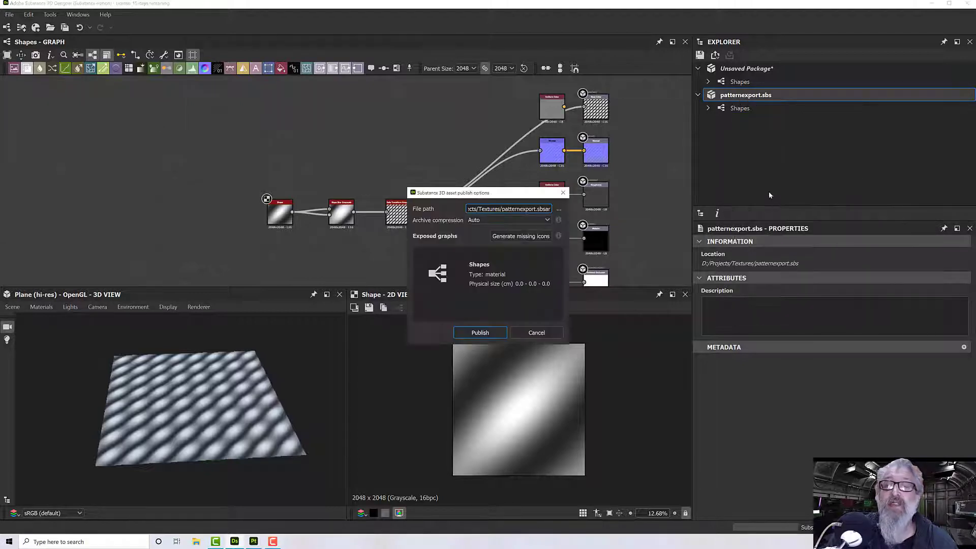
left_click(505, 238)
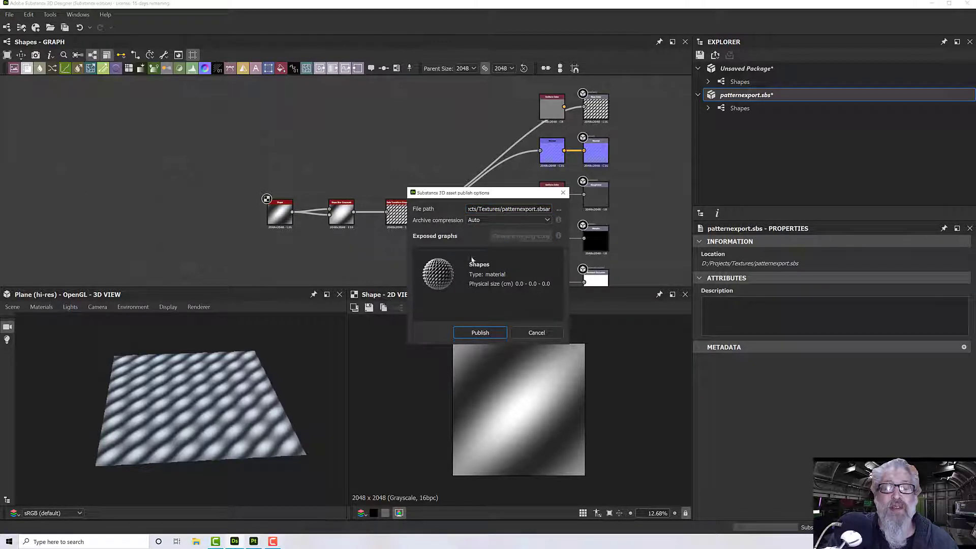
left_click(480, 333)
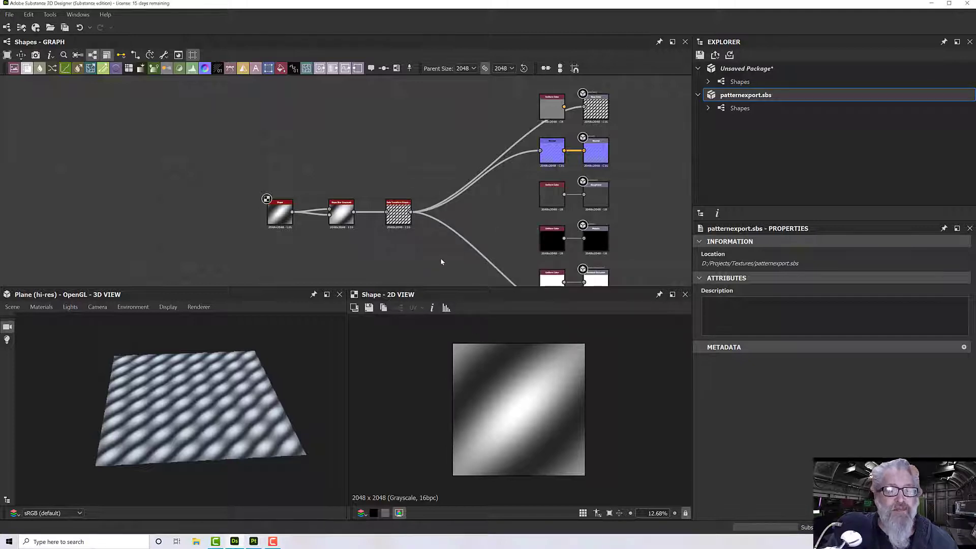
scroll(440, 260, "down", 2)
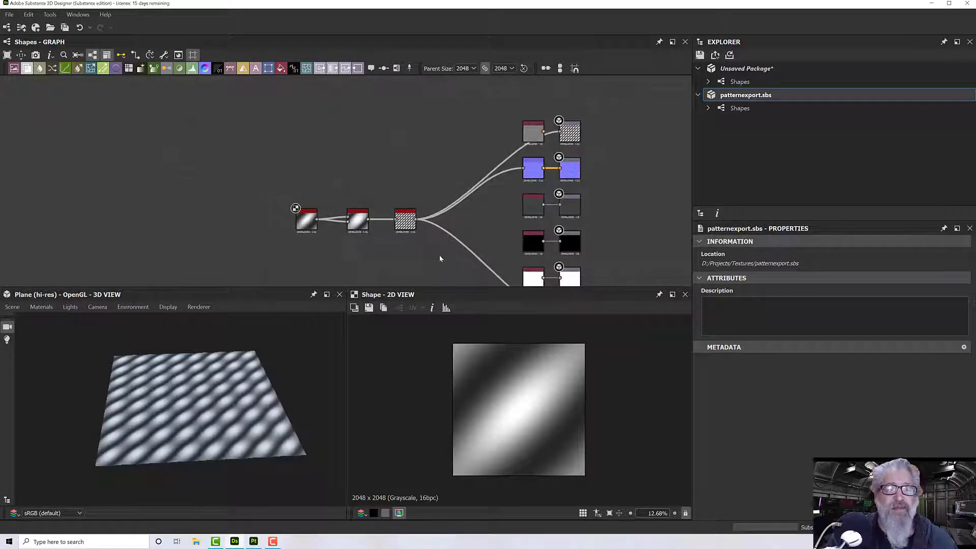
middle_click_drag(440, 256, 433, 221)
scroll(430, 237, "down", 2)
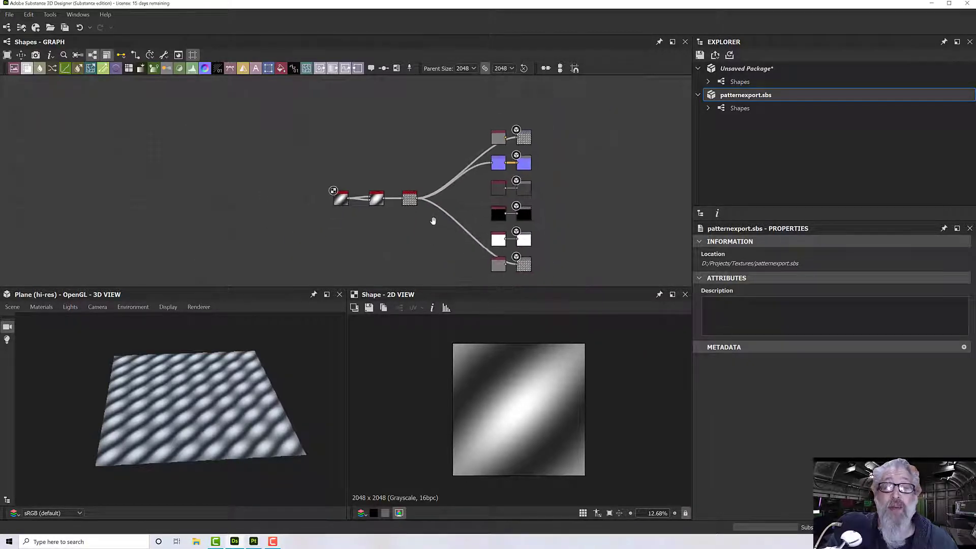
scroll(445, 228, "up", 1)
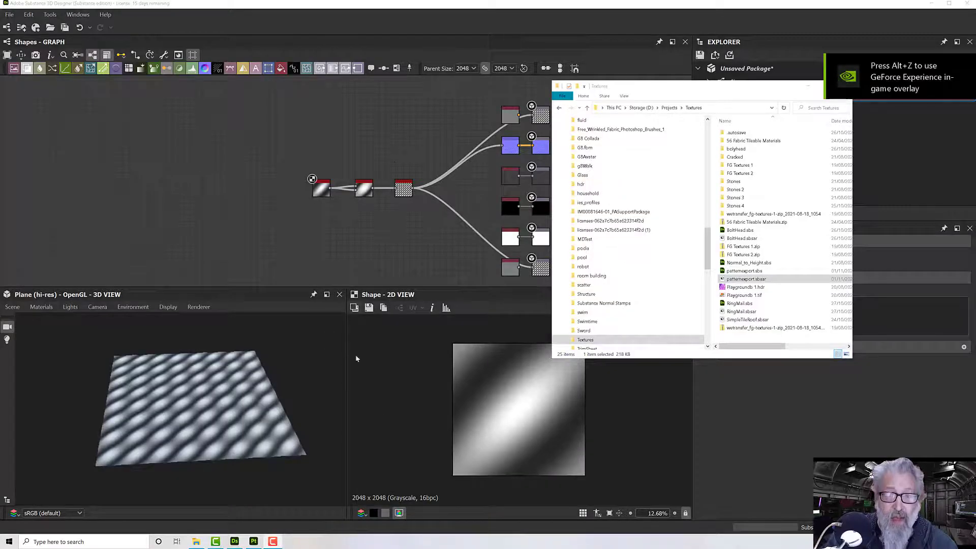
- Switch to Substance 3D Painter and import patternexport.sbsar from the Textures folder into the current session
left_click(254, 541)
left_click(199, 542)
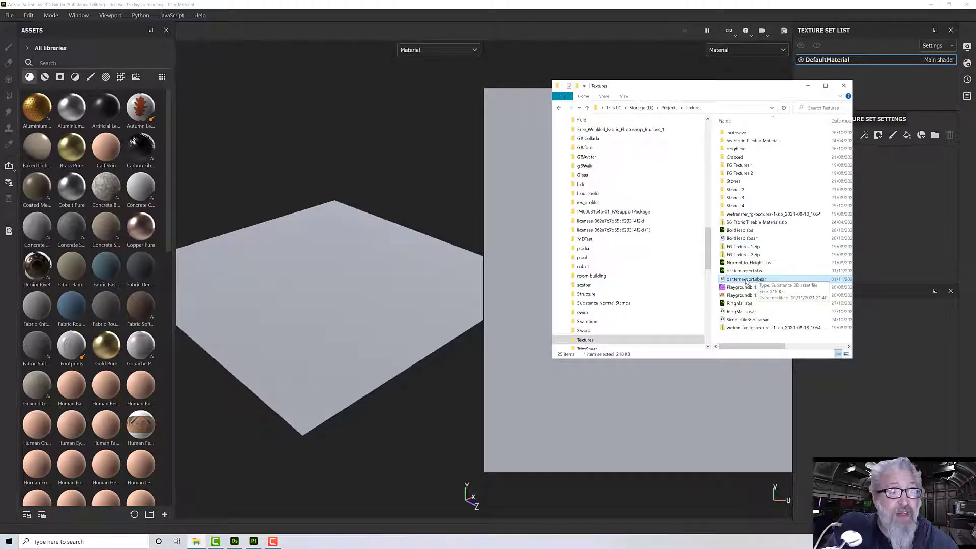
left_click_drag(746, 281, 104, 219)
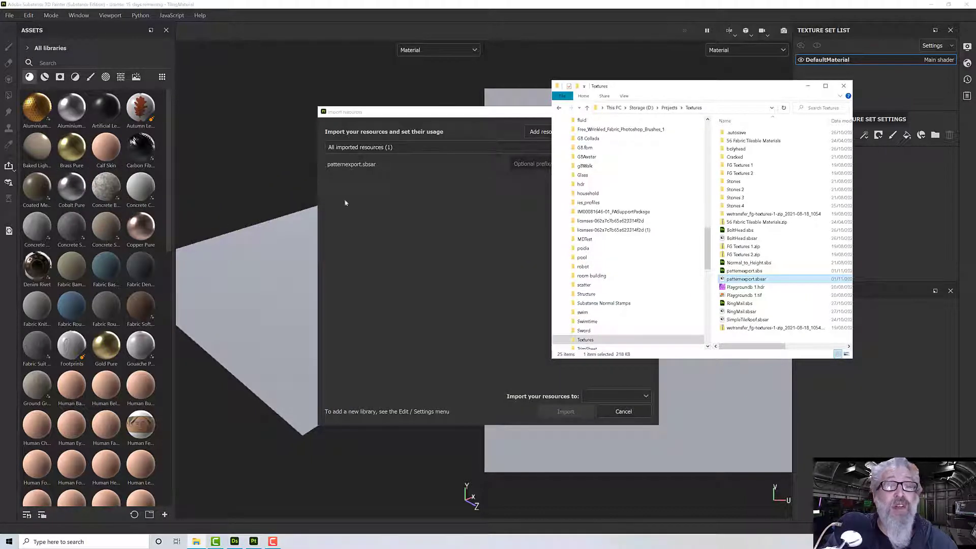
left_click(398, 206)
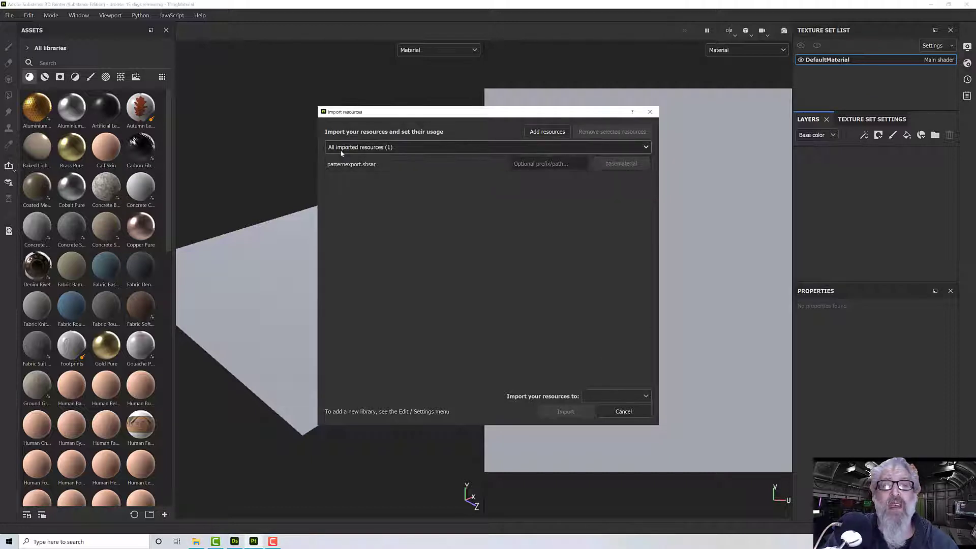
left_click(623, 397)
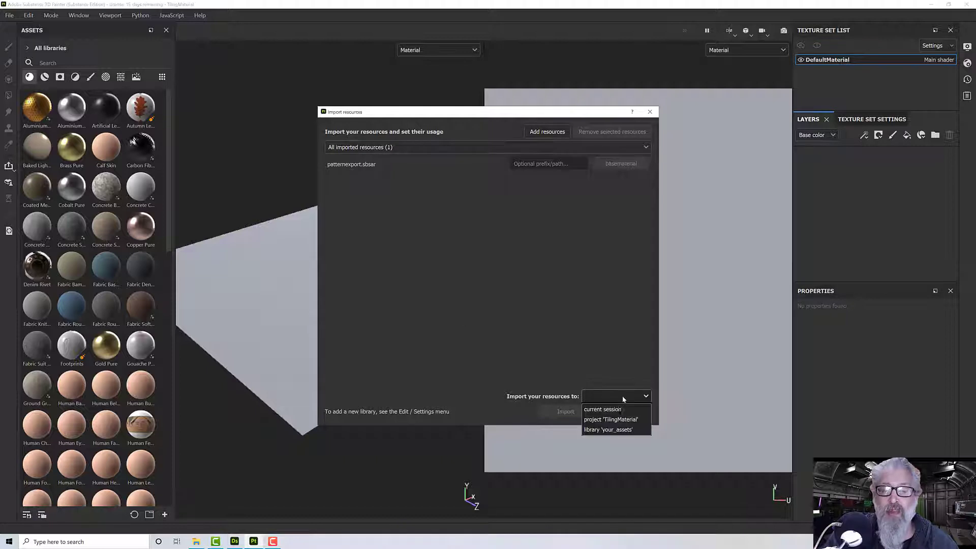
left_click(605, 410)
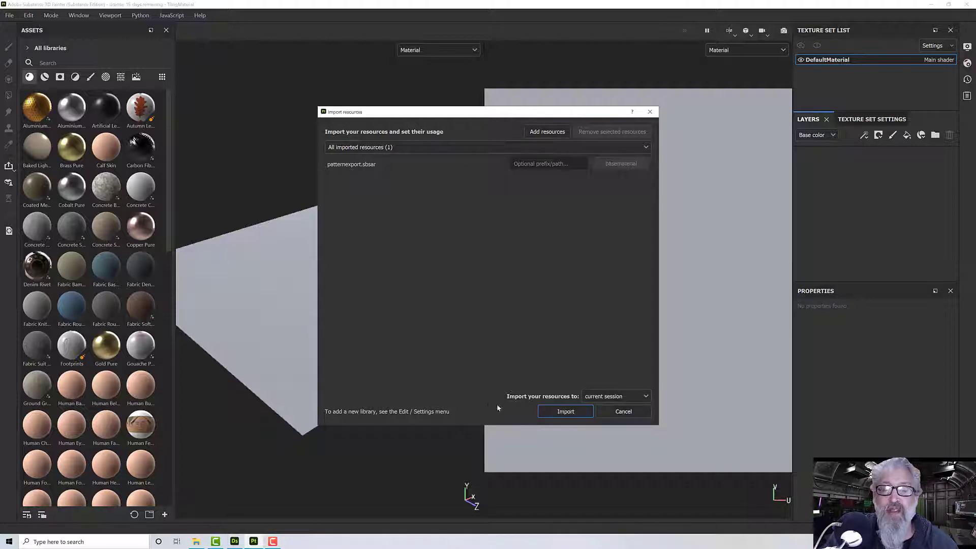
left_click(565, 411)
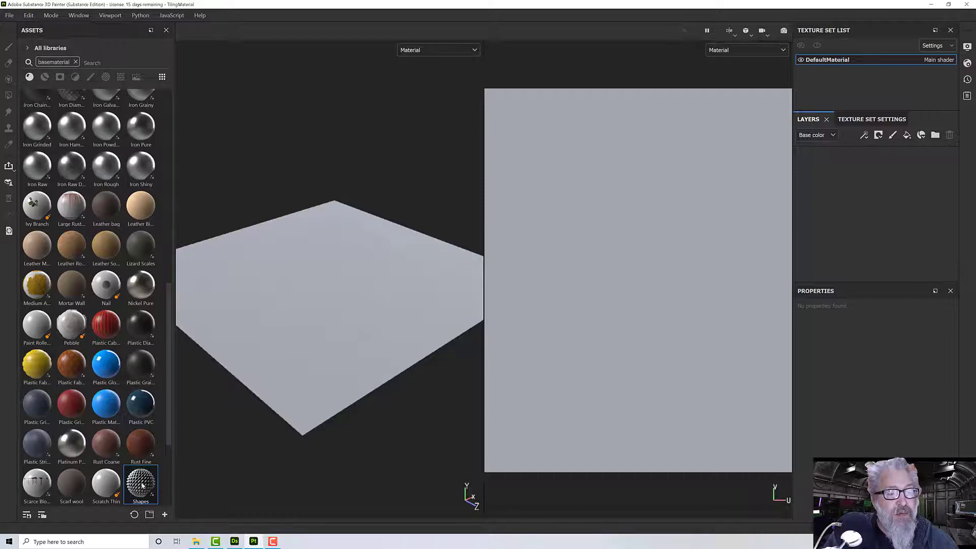
- Add a fill layer and apply the imported Shapes material to it
scroll(143, 486, "down", 3)
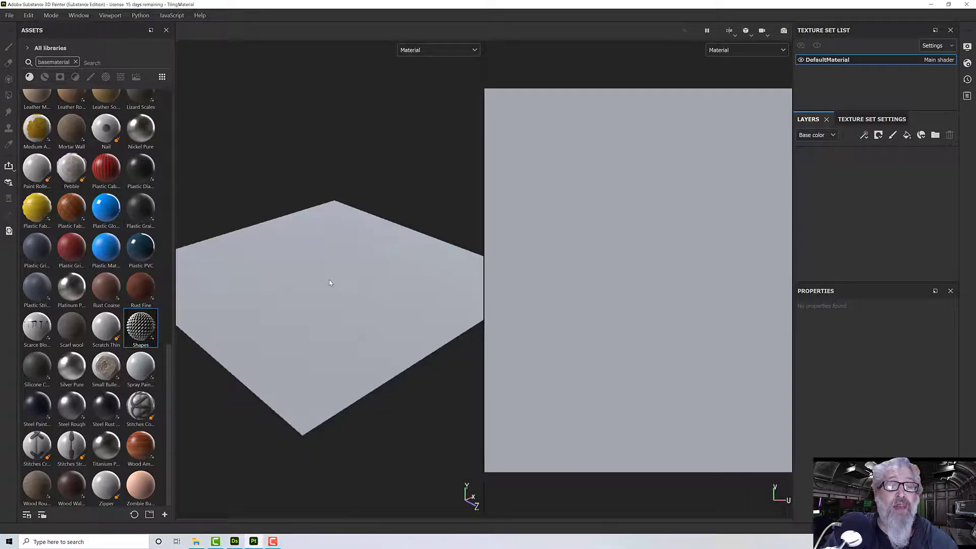
scroll(329, 281, "up", 1)
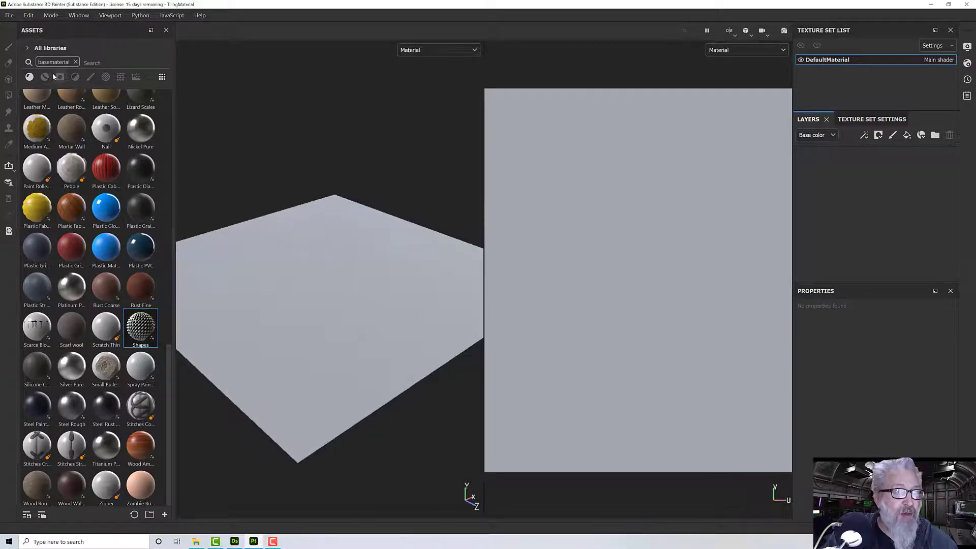
left_click(9, 15)
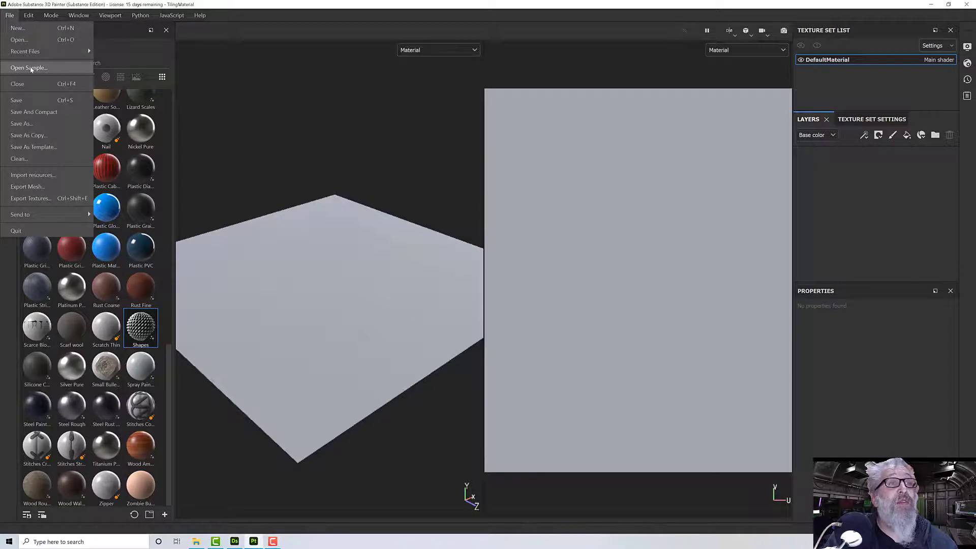
left_click(400, 210)
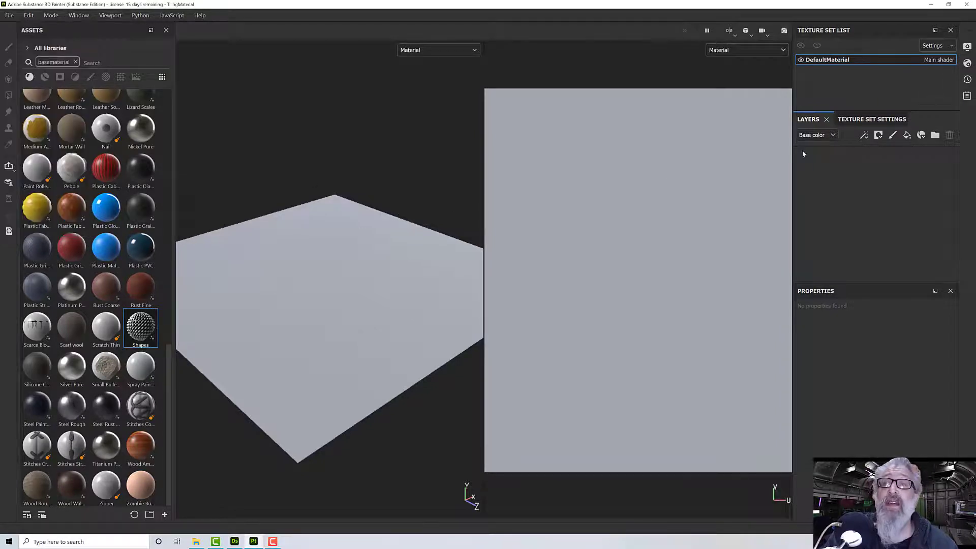
left_click(907, 135)
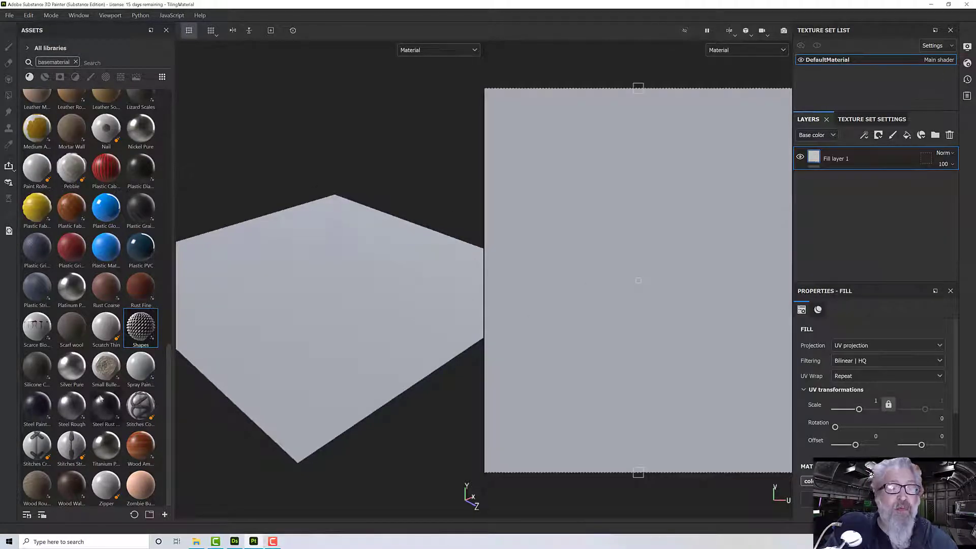
left_click_drag(137, 326, 234, 364)
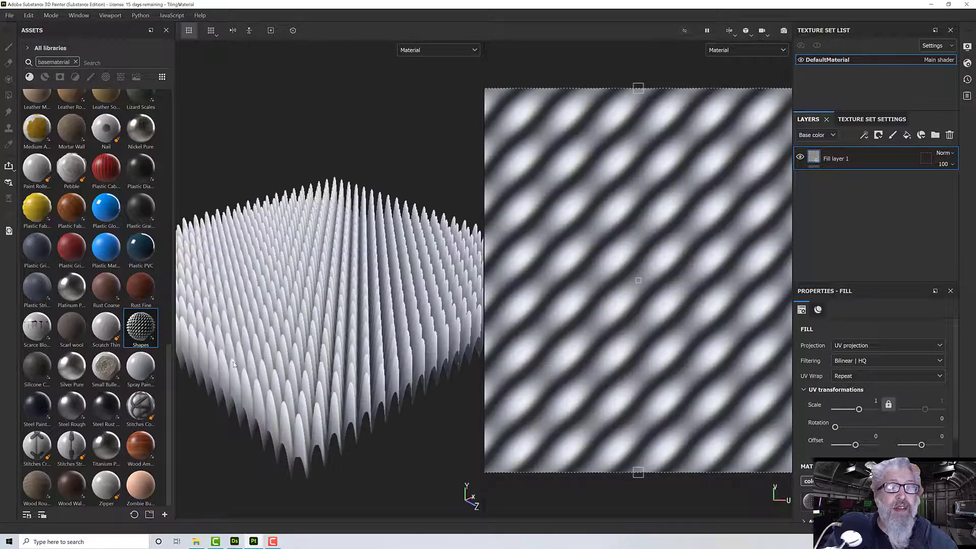
- Set the main shader's displacement scale to 0.01 and close the shader settings
left_click_drag(311, 387, 449, 392, "alt")
scroll(363, 374, "down", 5)
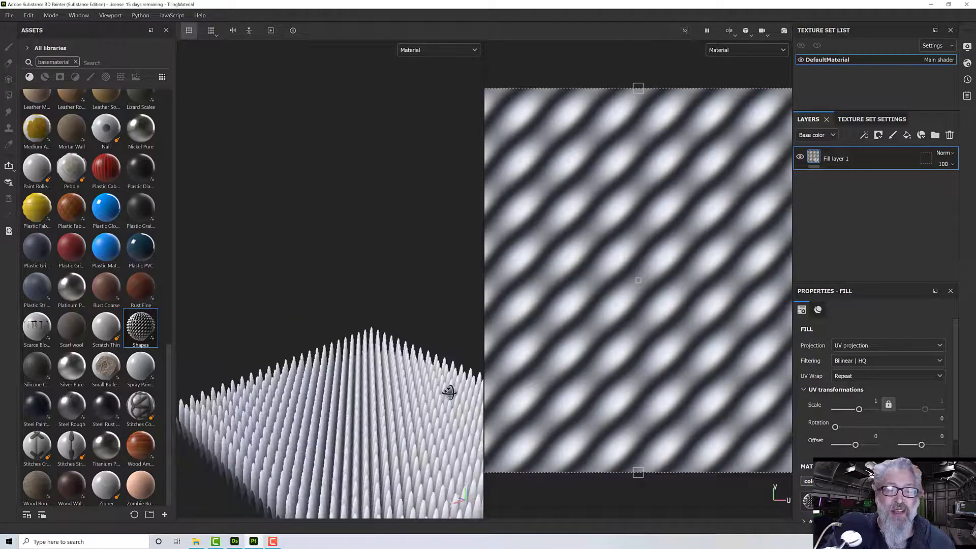
middle_click_drag(449, 392, 409, 359, "alt")
left_click_drag(409, 359, 381, 352, "alt")
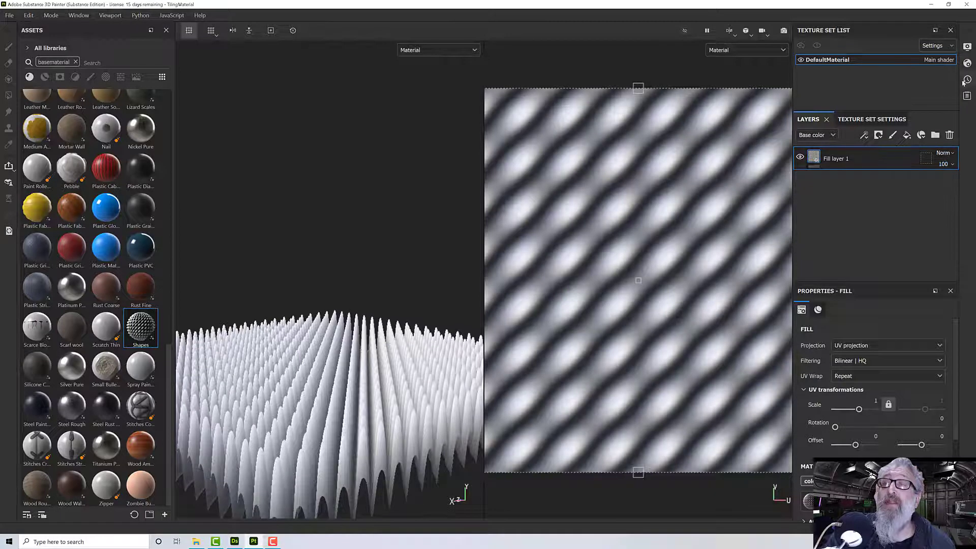
left_click(967, 64)
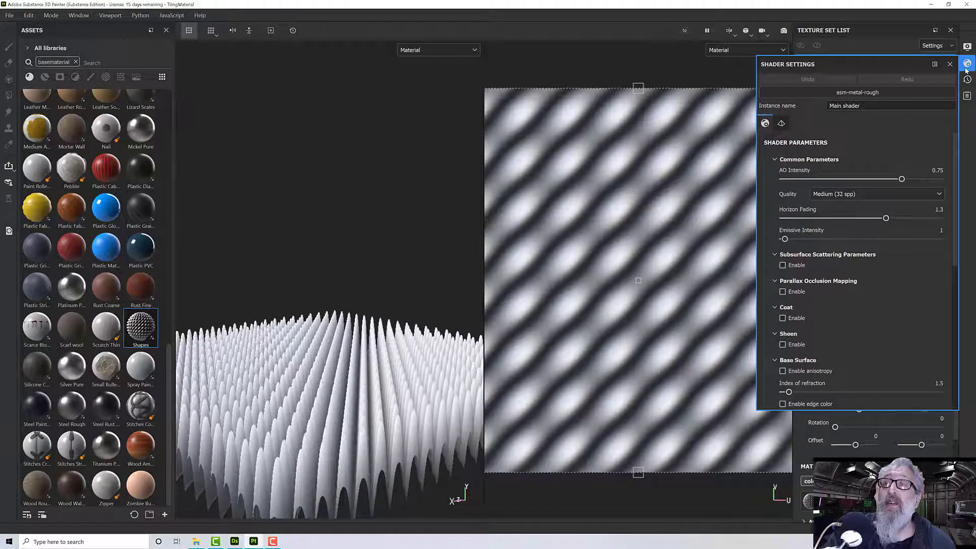
left_click(780, 123)
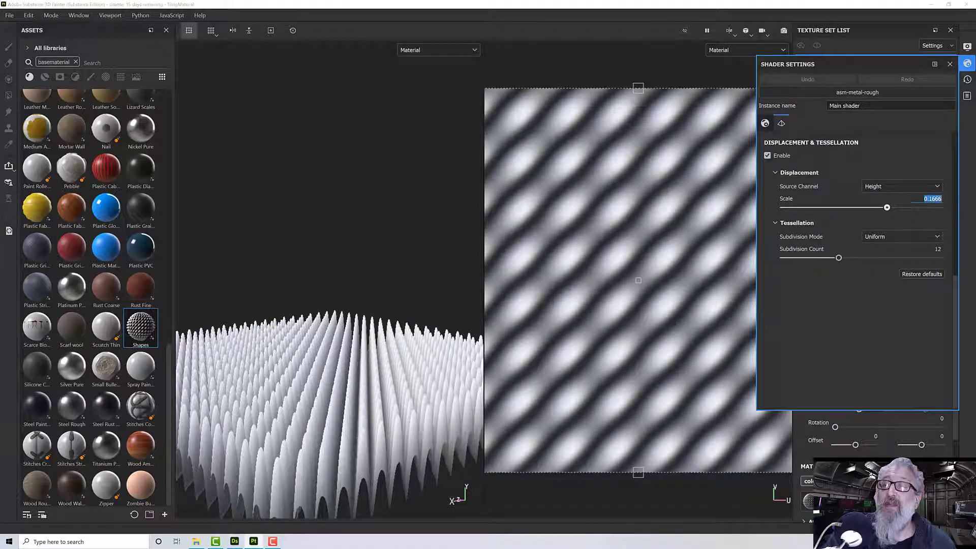
type("0.0")
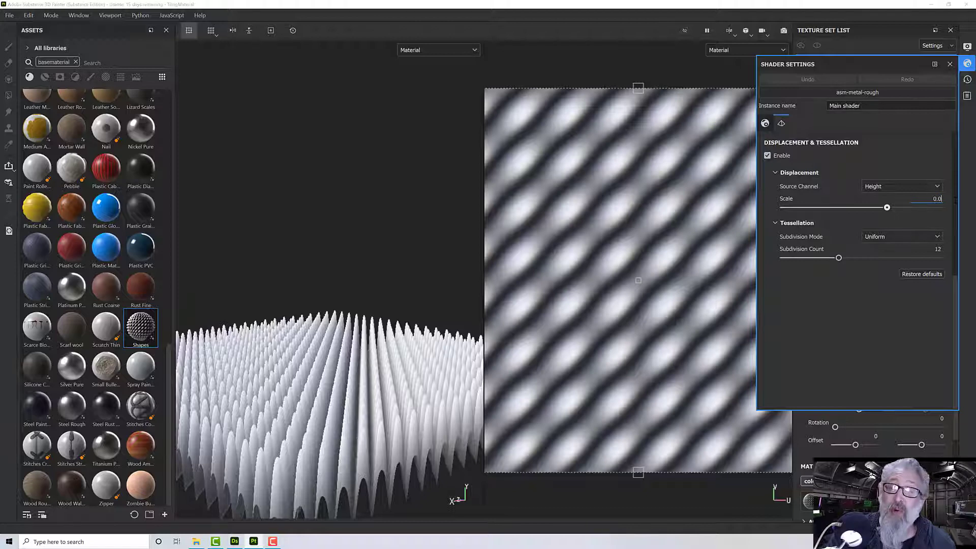
type("1")
key("Return")
left_click_drag(341, 375, 480, 295, "alt")
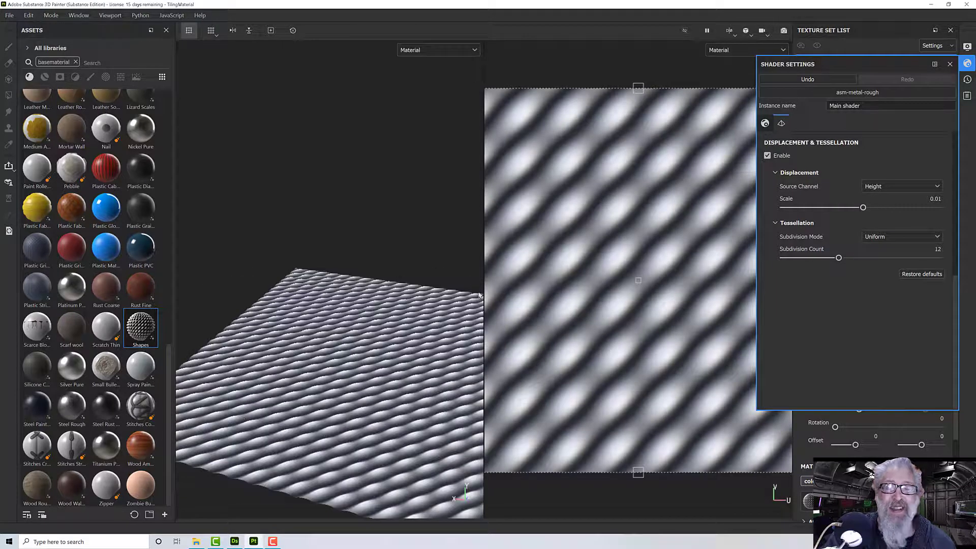
left_click(950, 64)
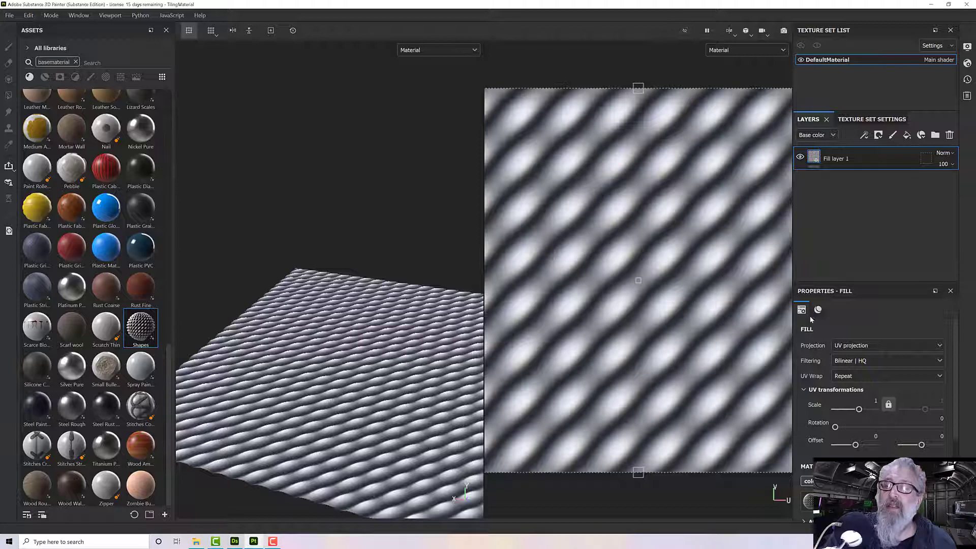
- Try the fill layer's Shapes material without its color channel, then turn the channel back on
scroll(829, 351, "down", 3)
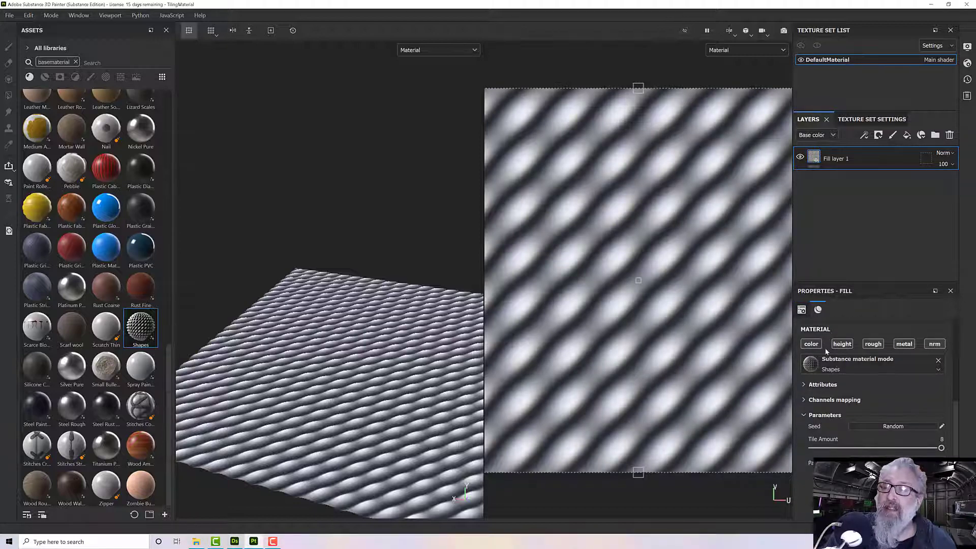
left_click(811, 345)
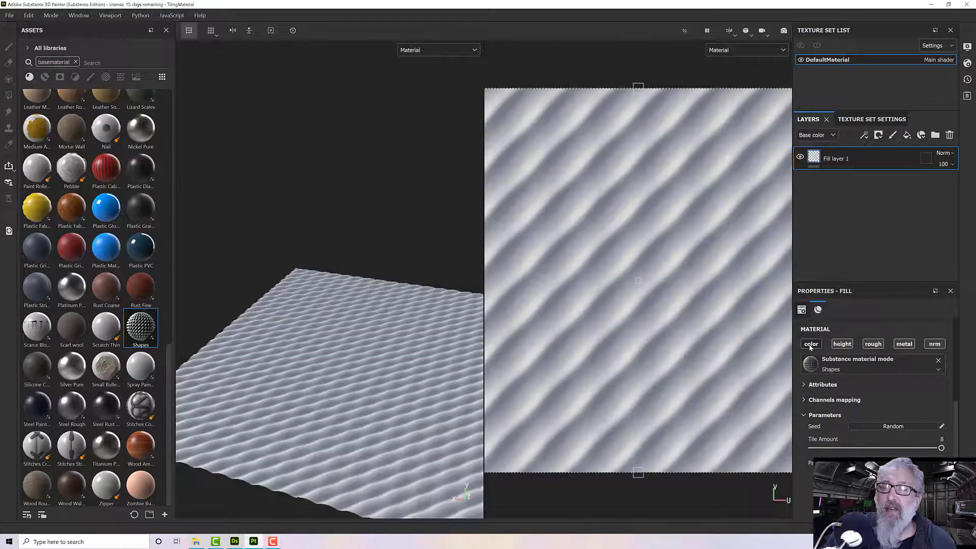
left_click(811, 344)
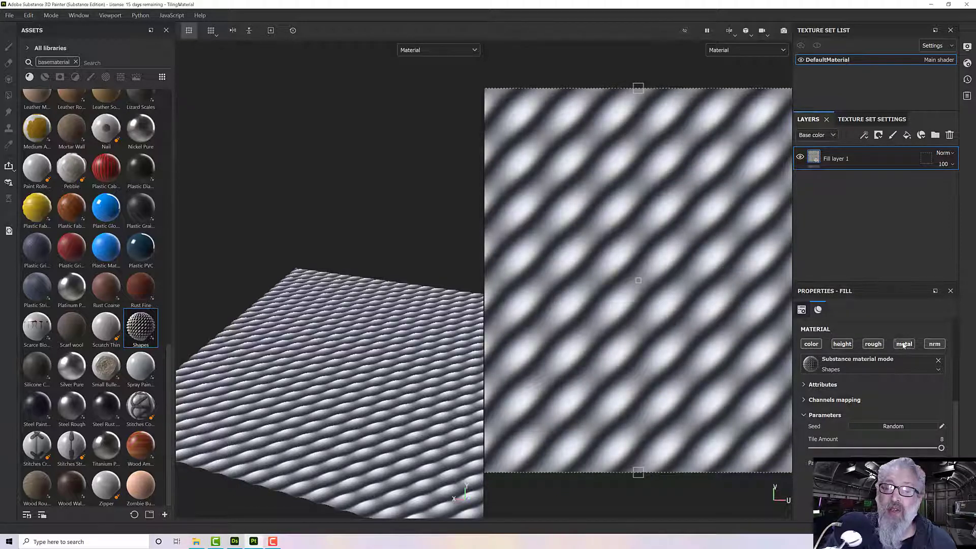
- Switch to Substance 3D Designer and delete the roughness, metallic and ambient occlusion outputs along with their Uniform Color nodes
left_click(234, 542)
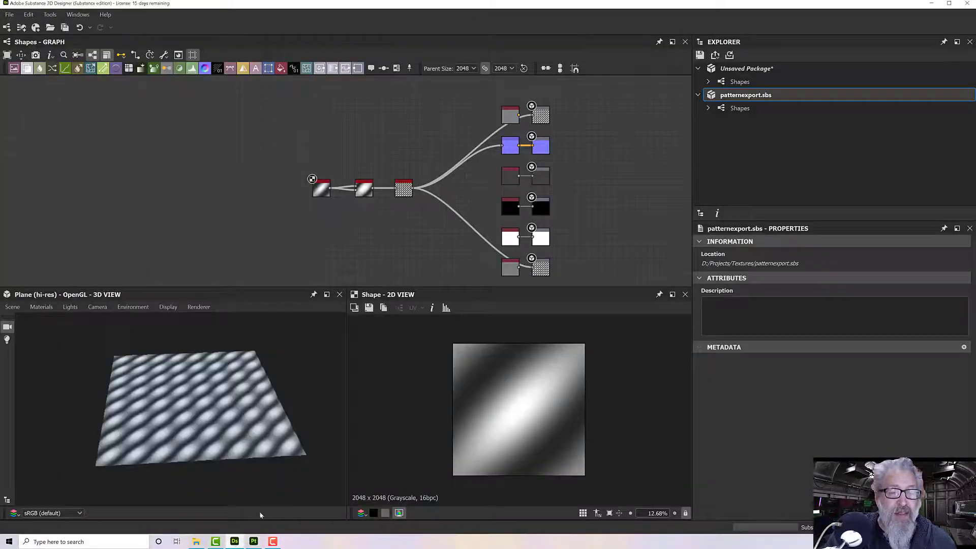
scroll(446, 186, "up", 1)
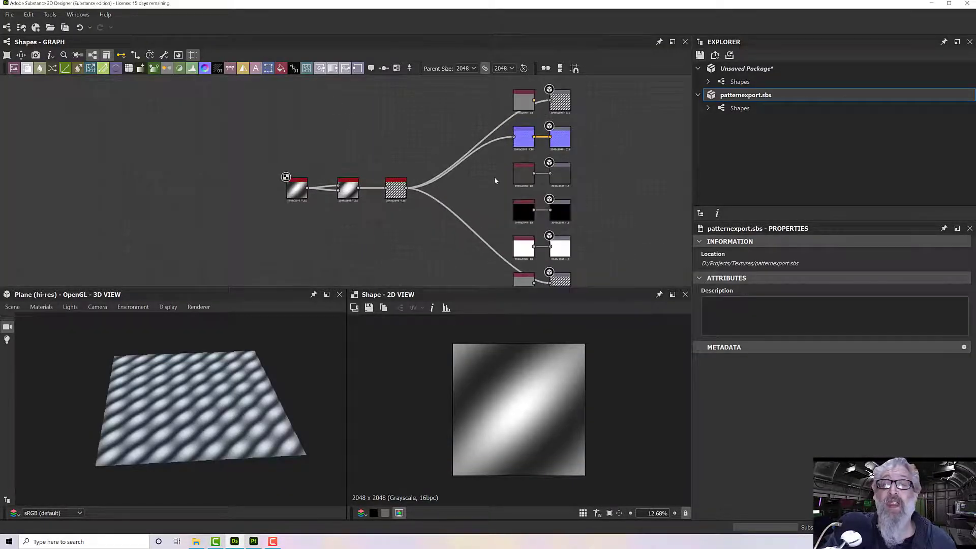
left_click_drag(512, 180, 575, 212)
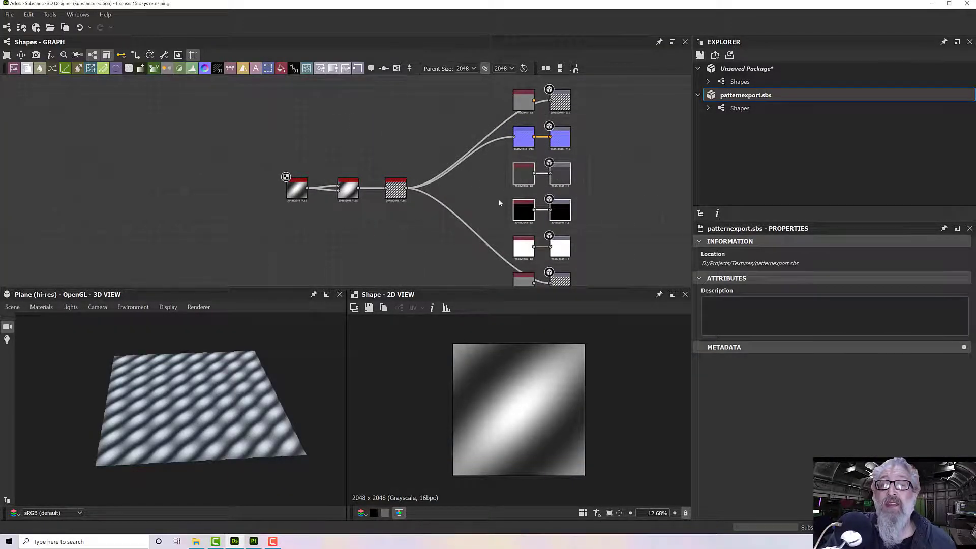
left_click(516, 253)
left_click(564, 249)
left_click_drag(587, 253, 527, 183)
key("Delete")
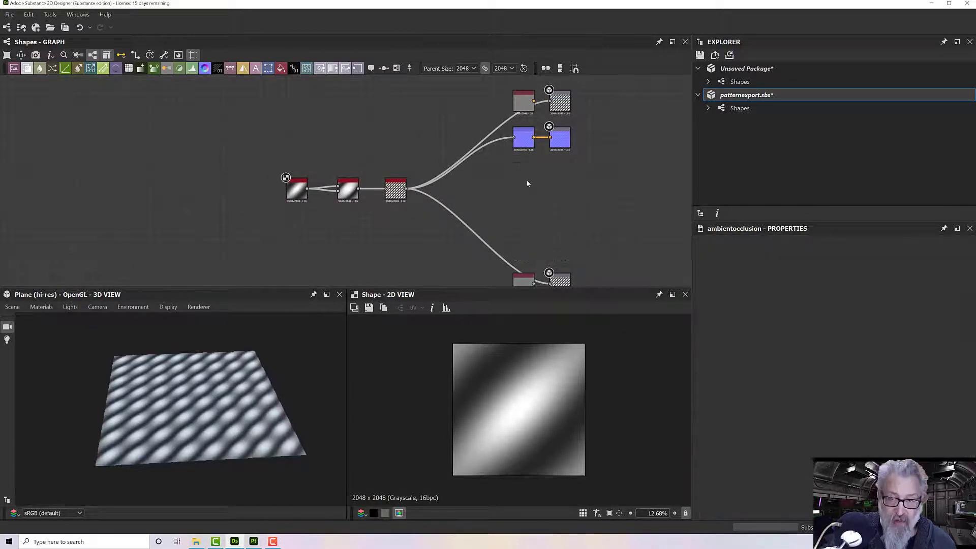
- Delete the two leftover Uniform Color nodes in front of the first and last outputs of the Shapes graph
left_click_drag(522, 108, 518, 190)
left_click(521, 273)
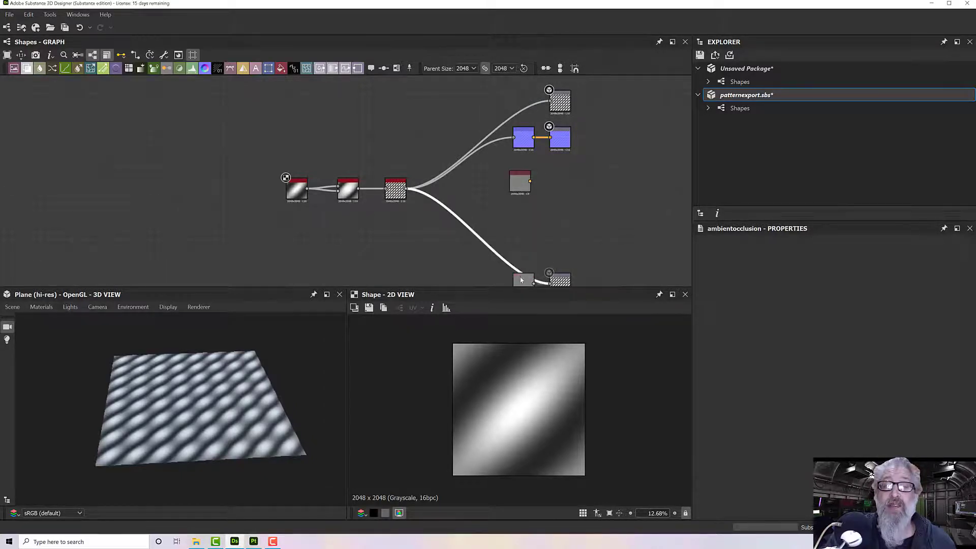
left_click_drag(521, 280, 522, 215)
left_click(522, 181)
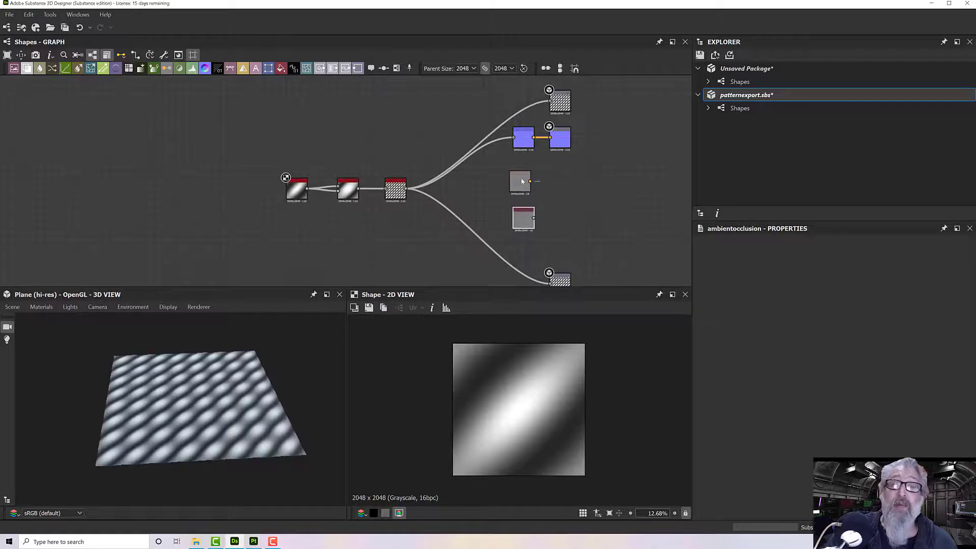
key("Delete")
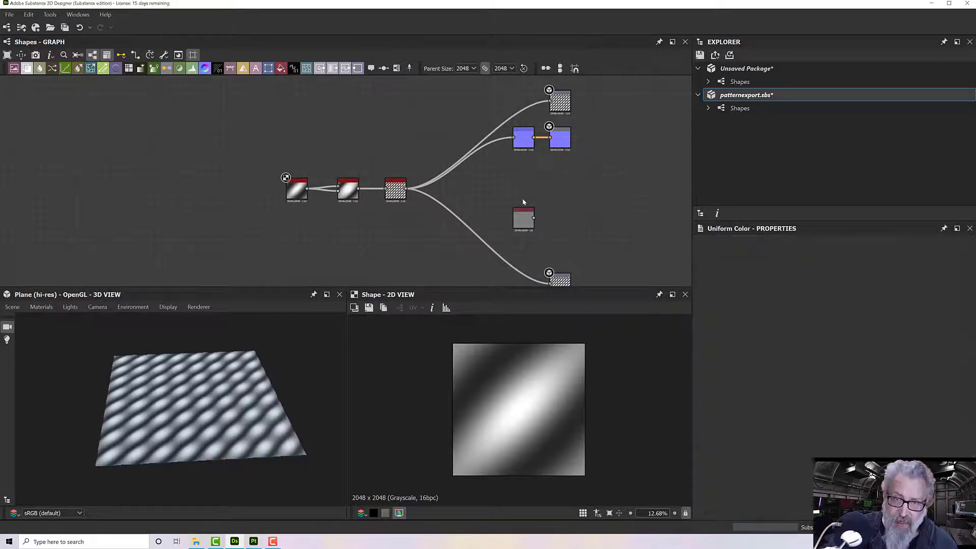
left_click(525, 214)
key("Delete")
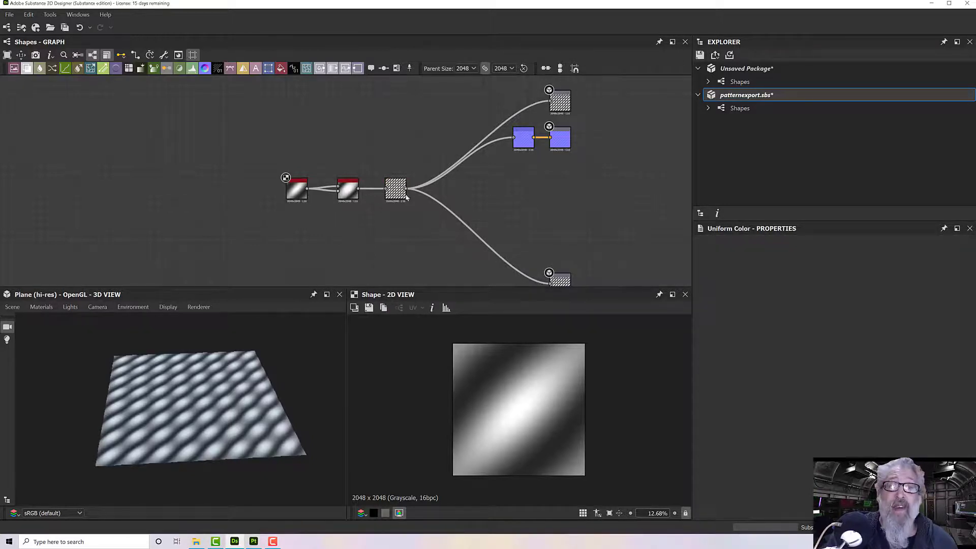
scroll(537, 171, "down", 2)
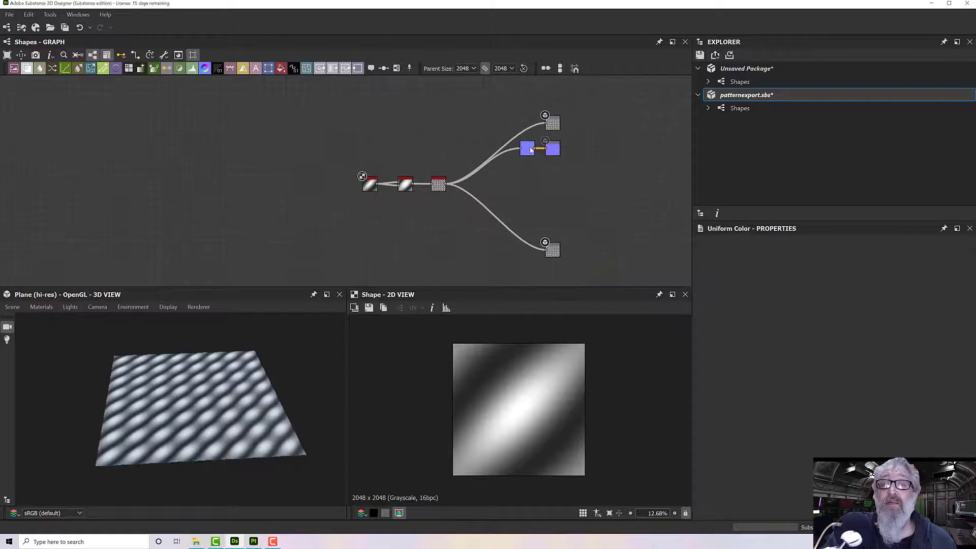
- Switch to Substance 3D Painter and turn off the roughness and metallic channels of Fill layer 1
left_click(255, 540)
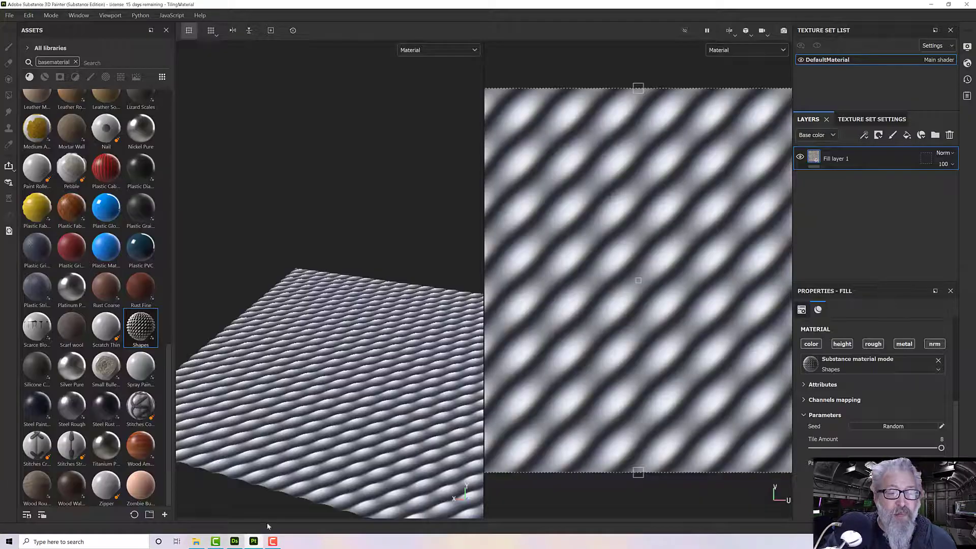
left_click_drag(403, 382, 493, 333, "alt")
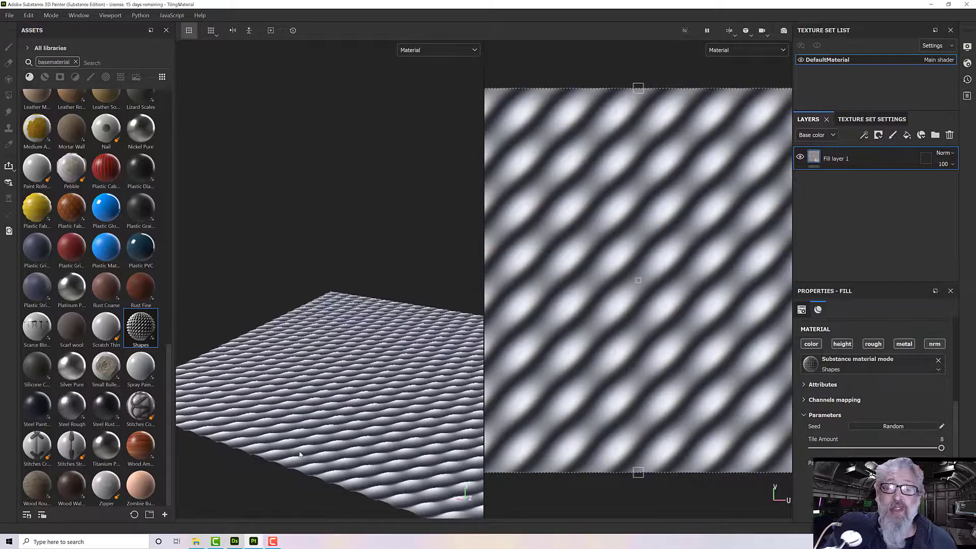
right_click_drag(299, 455, 356, 442, "alt")
left_click_drag(356, 443, 243, 415, "alt")
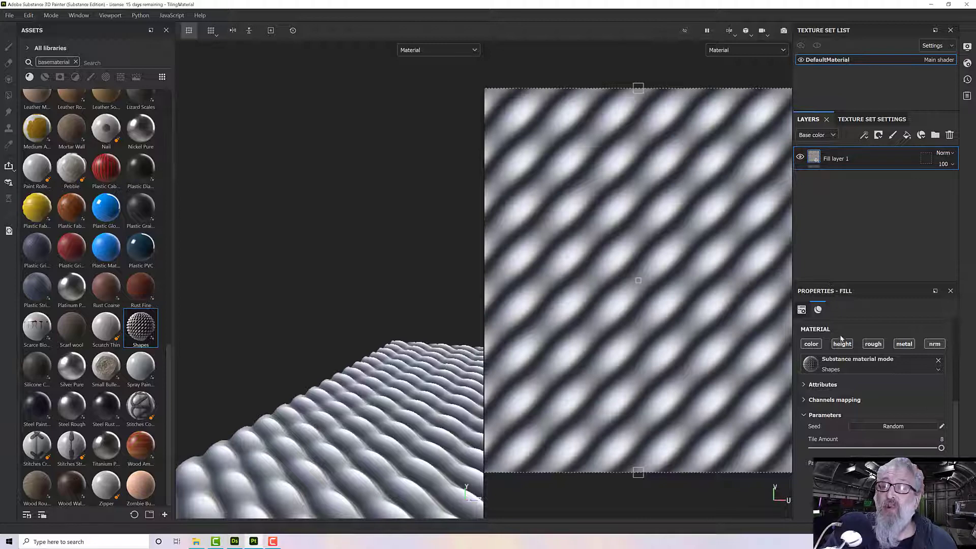
left_click(870, 346)
left_click(903, 347)
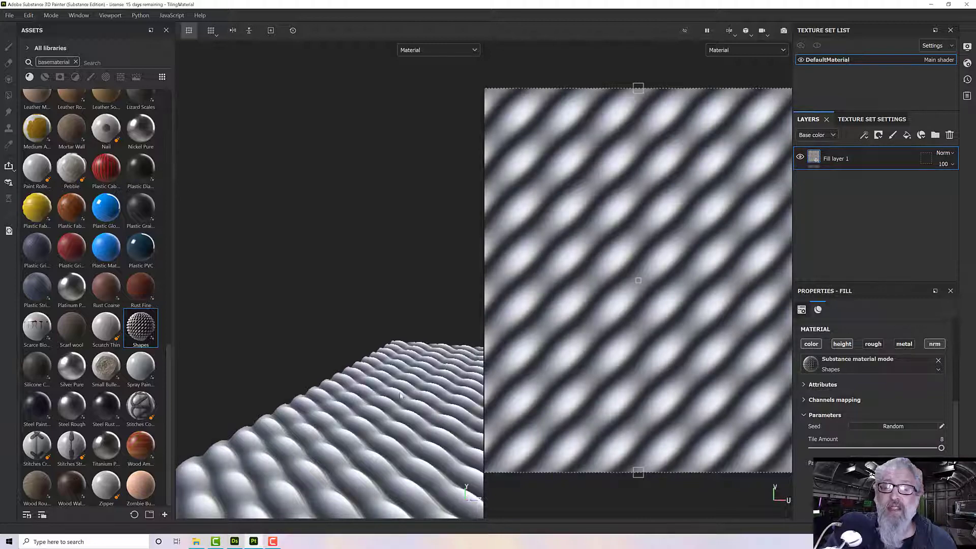
scroll(394, 403, "down", 3)
mouse_move(395, 403)
left_mouse_down("alt")
mouse_move(422, 399)
mouse_move(392, 389)
left_mouse_up("alt")
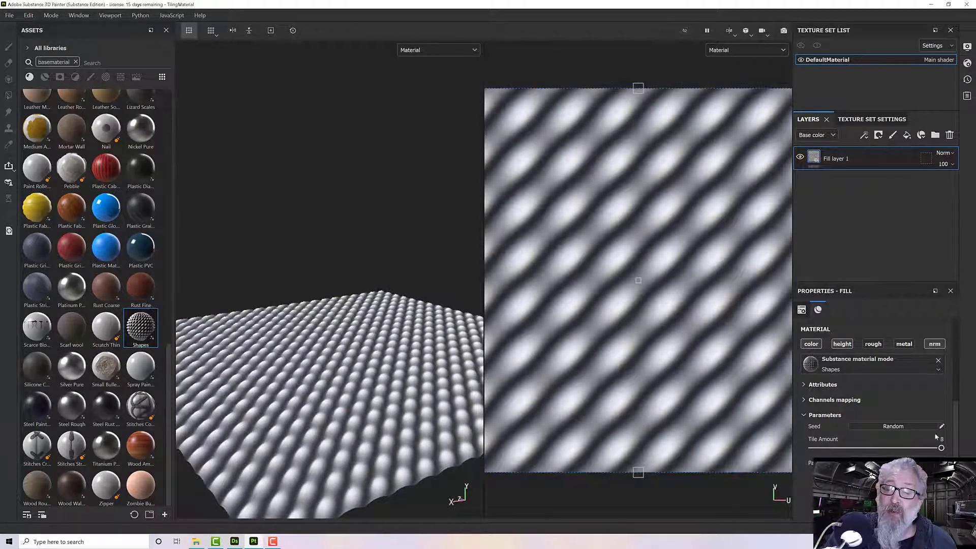
- Set the Shapes material's Tile Amount to 16
mouse_move(942, 448)
left_mouse_down()
mouse_move(824, 450)
mouse_move(942, 448)
left_mouse_up()
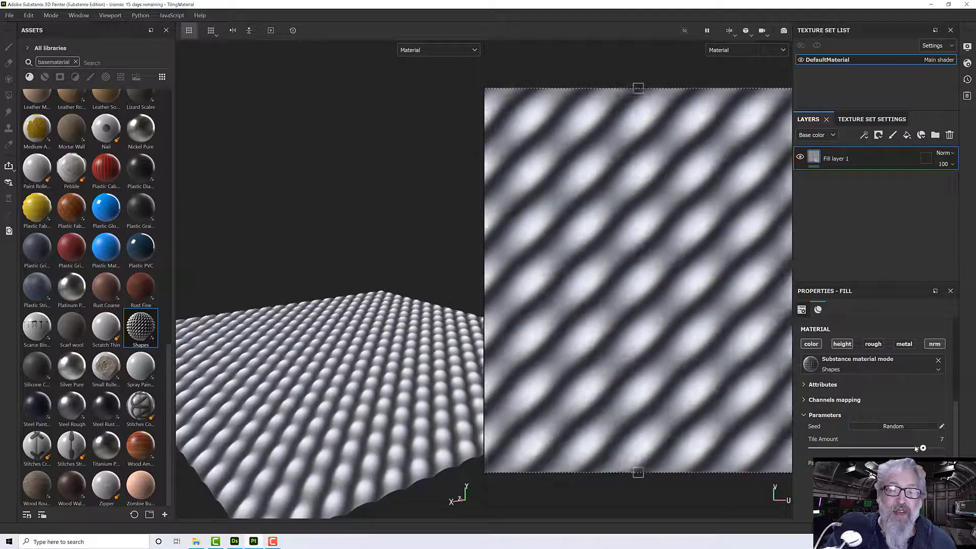
type("16")
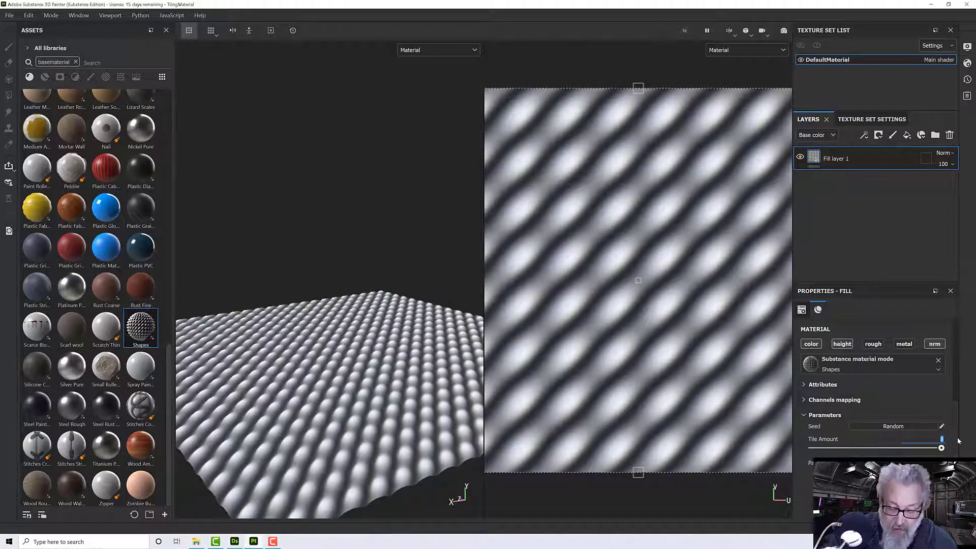
key("Return")
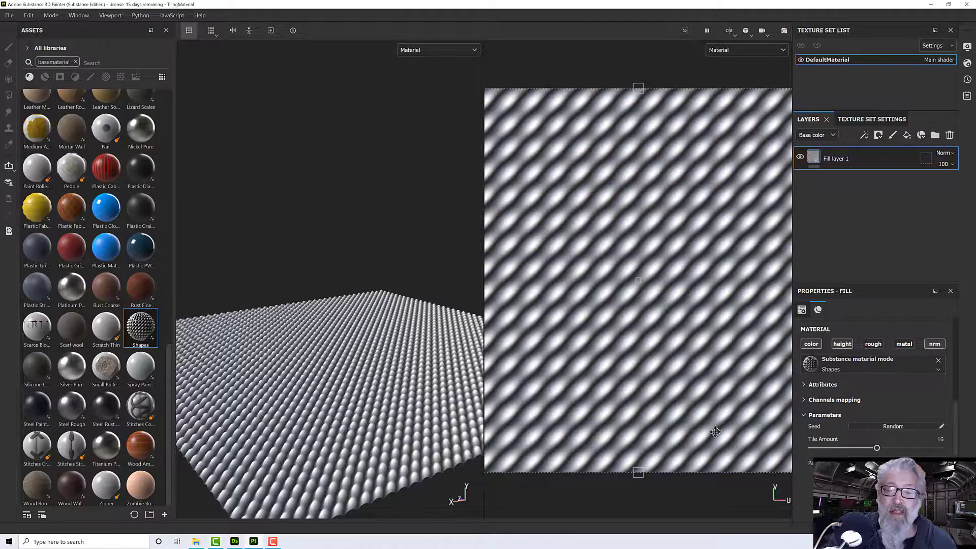
left_click_drag(343, 361, 390, 394, "alt")
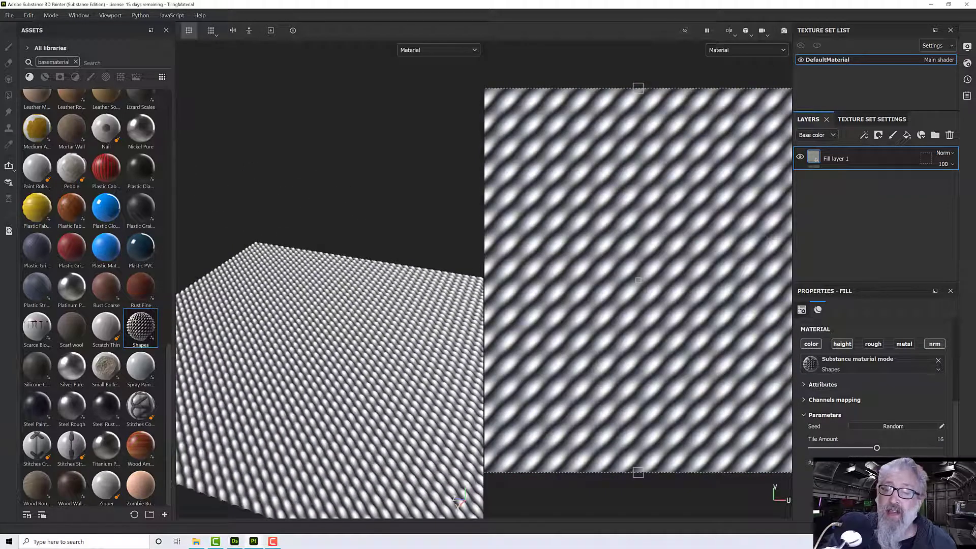
- Try other patterns for the Shapes material, starting with Half Bell and ending on Crescent, and inspect the plane
left_click(938, 370)
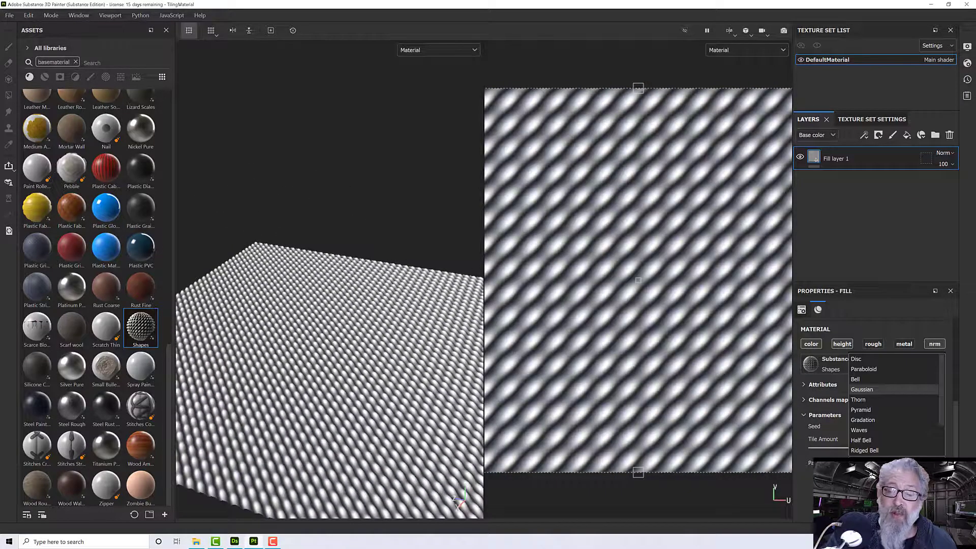
scroll(871, 441, "down", 1)
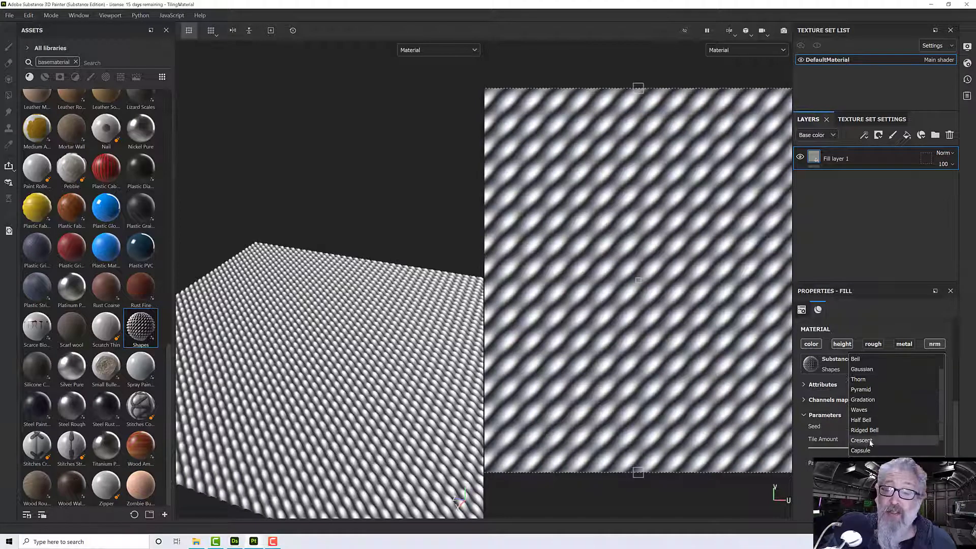
left_click(866, 420)
scroll(287, 422, "up", 5)
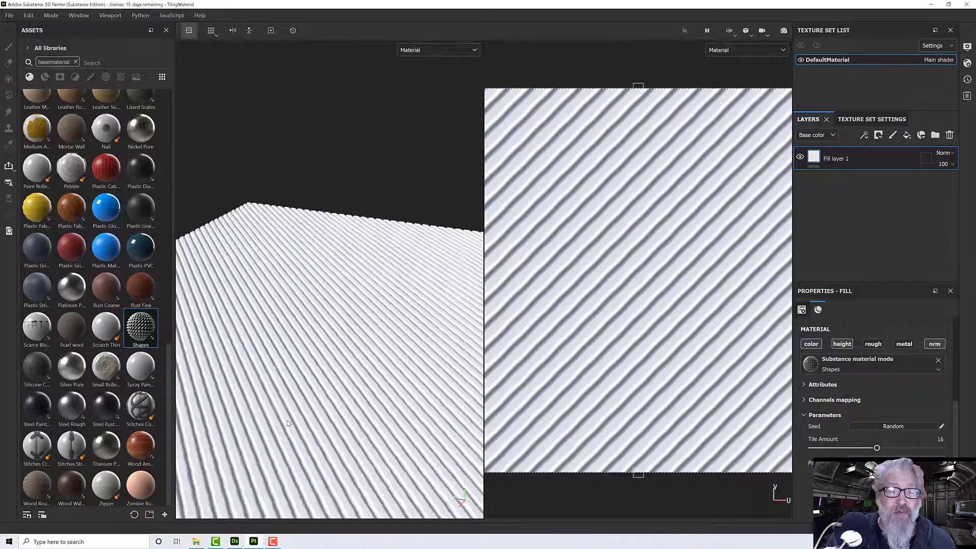
left_click(864, 370)
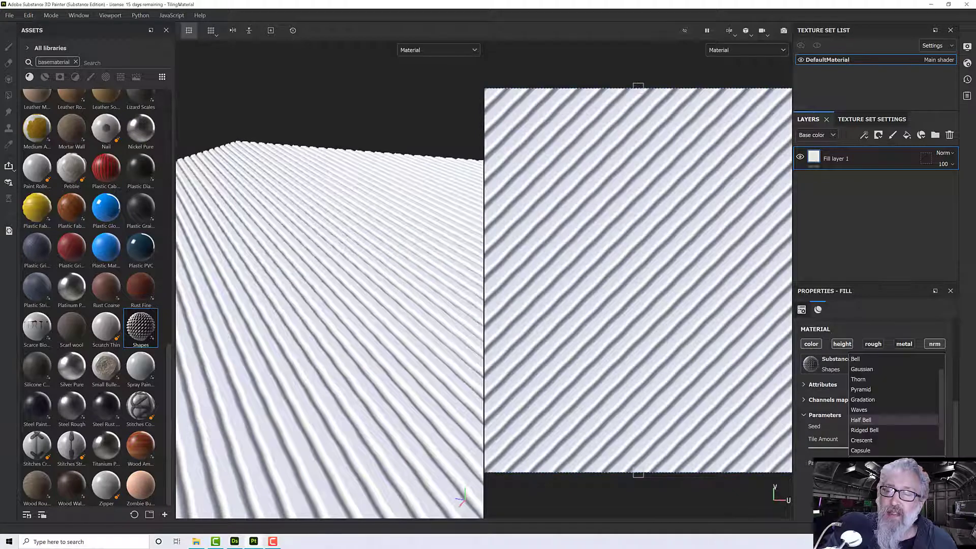
left_click(863, 391)
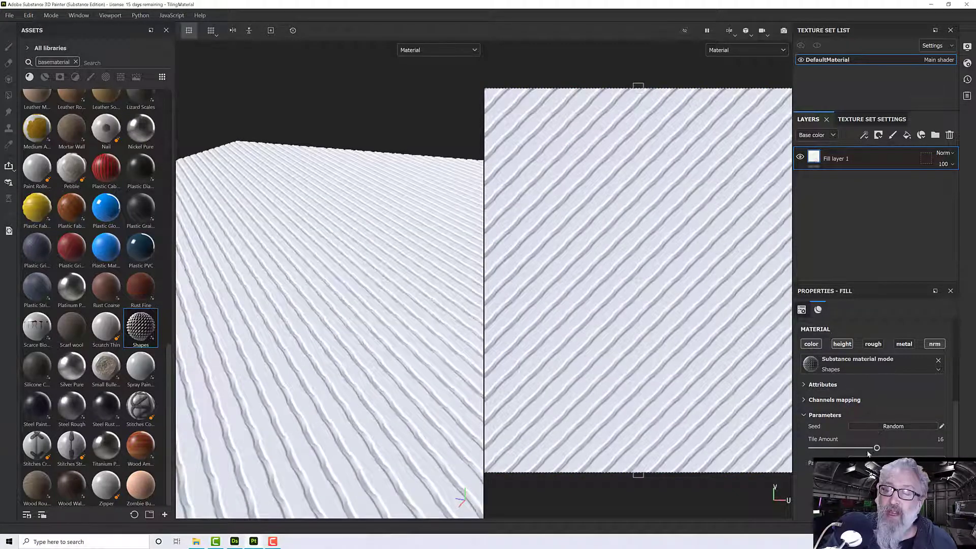
left_click(865, 369)
left_click(865, 420)
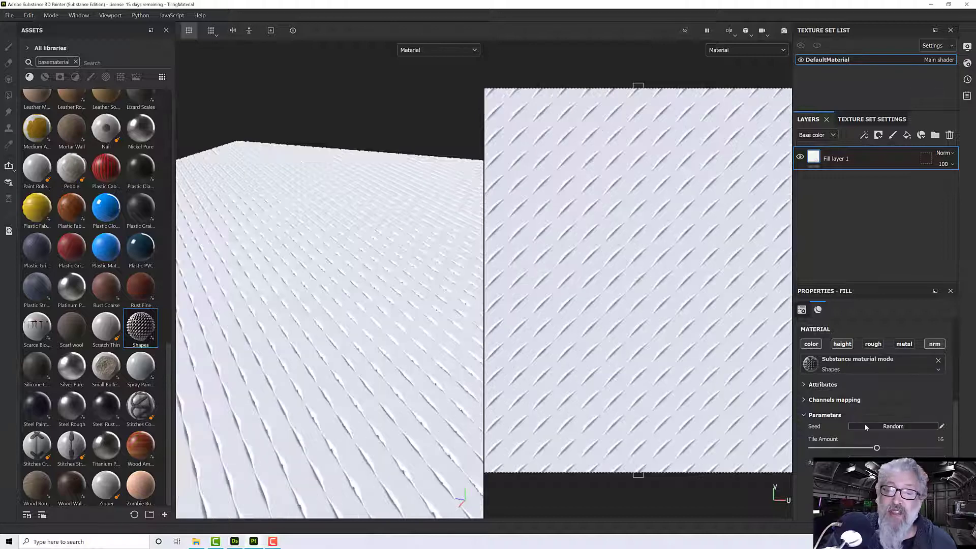
left_click_drag(461, 350, 239, 447, "alt")
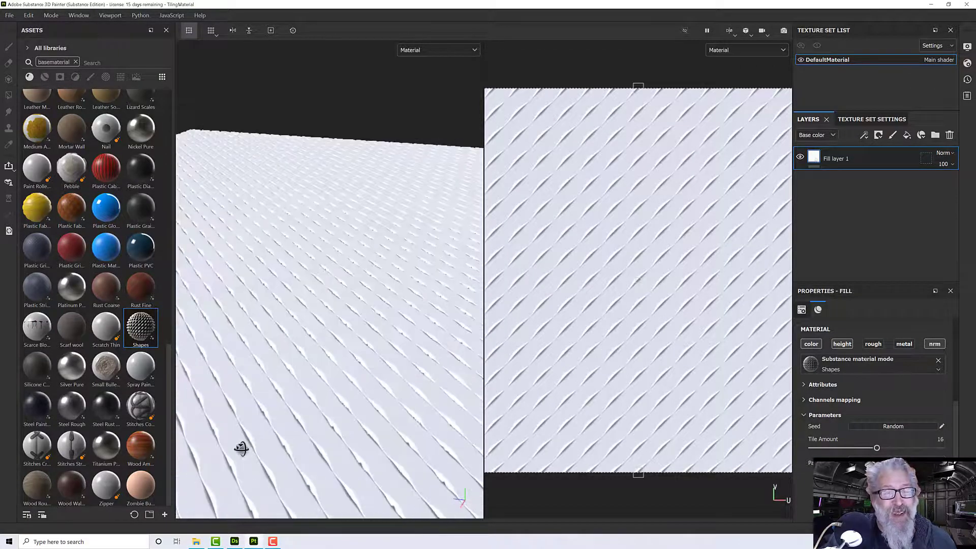
- Try the Gradation pattern on the Shapes material
left_click(865, 369)
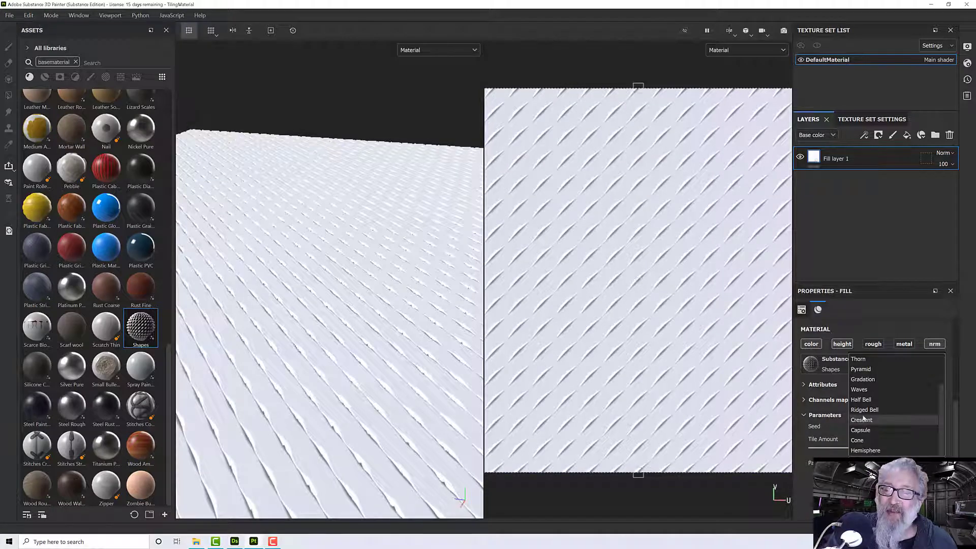
left_click(861, 370)
scroll(386, 409, "down", 3)
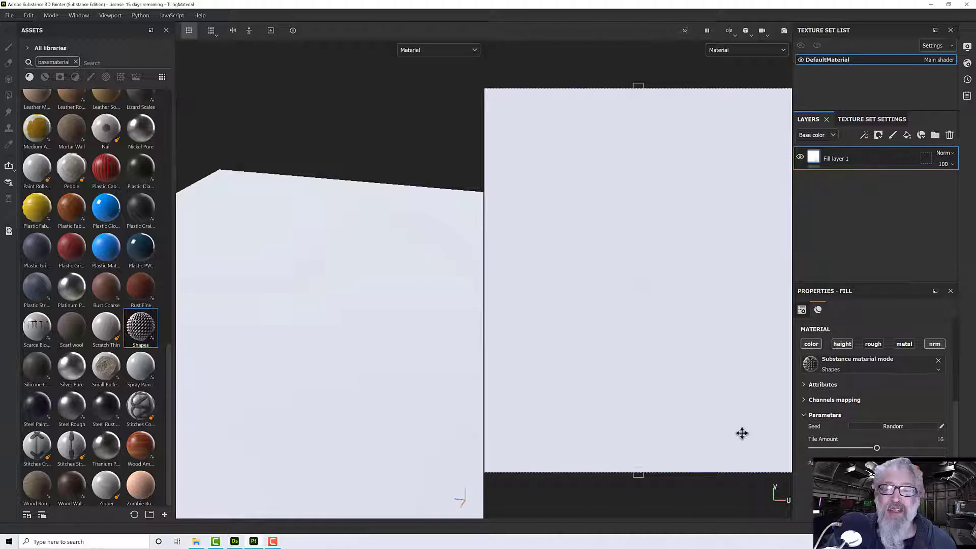
- Change the Shapes pattern to Capsule and turn off the fill layer's color channel
left_click(875, 369)
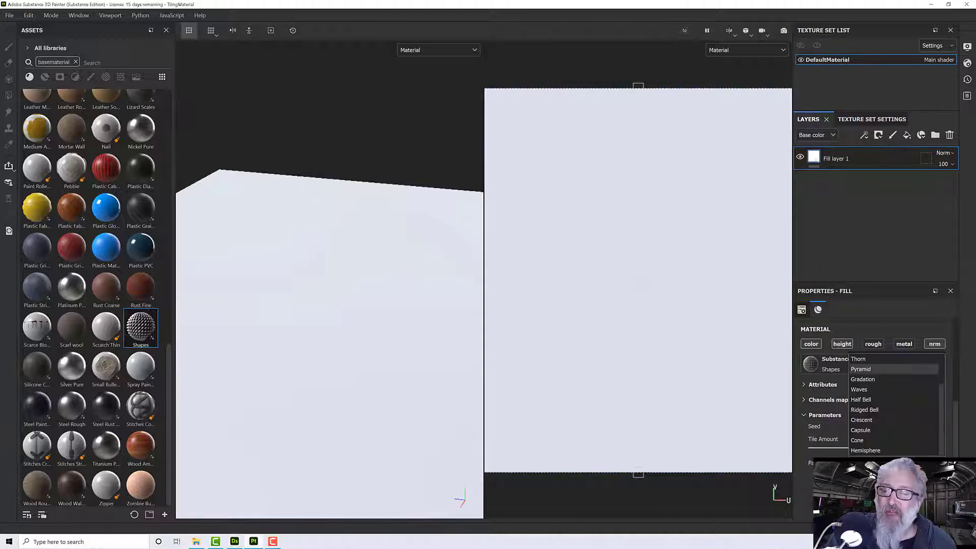
left_click(862, 431)
left_click_drag(393, 441, 430, 410, "alt")
scroll(356, 458, "up", 3)
scroll(356, 459, "up", 2)
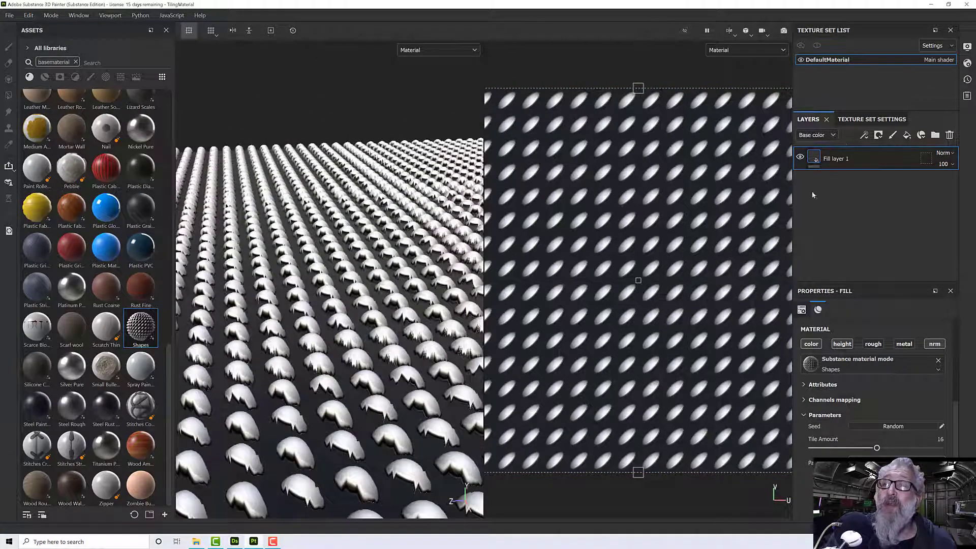
left_click(812, 344)
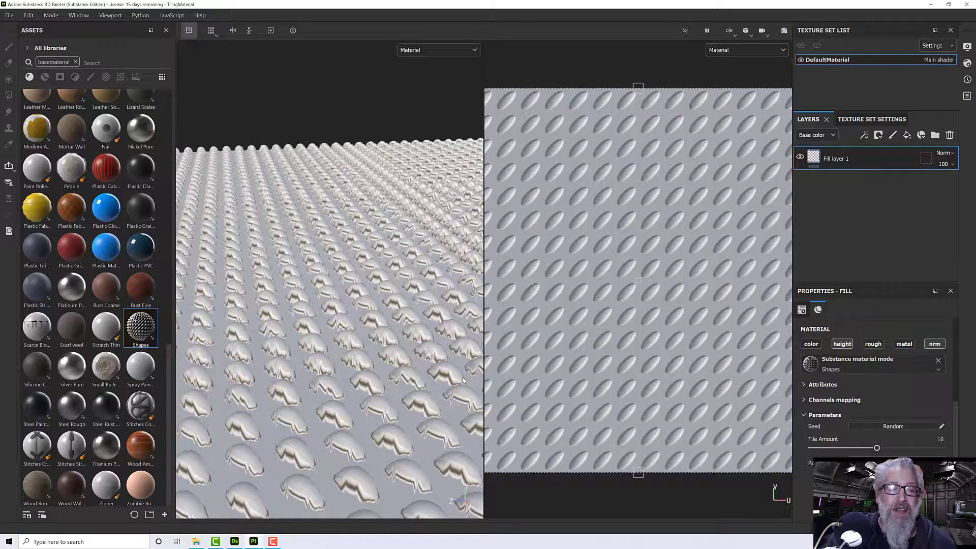
left_click_drag(463, 380, 407, 389, "alt")
- Try the Crescent and Gradation patterns on the fill layer without its color channel
left_click(875, 463)
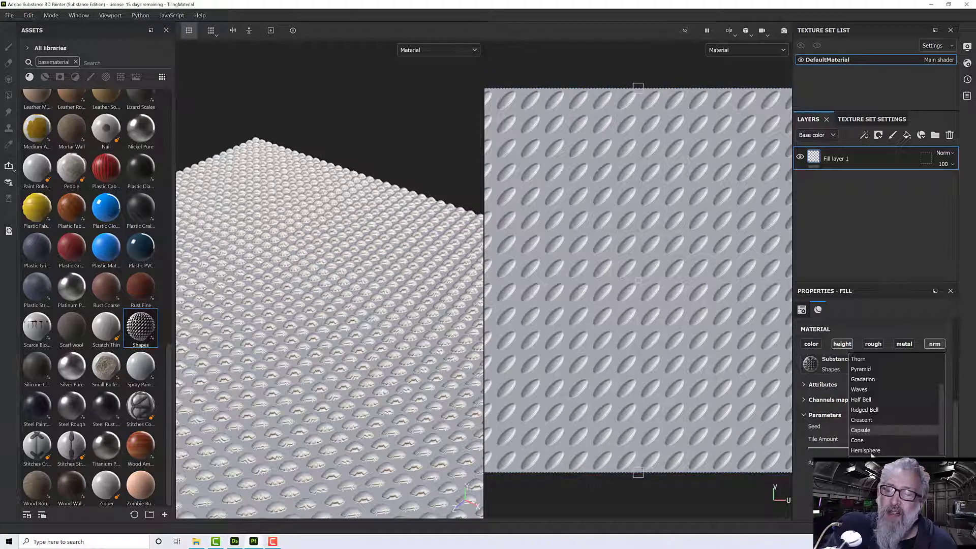
left_click(865, 421)
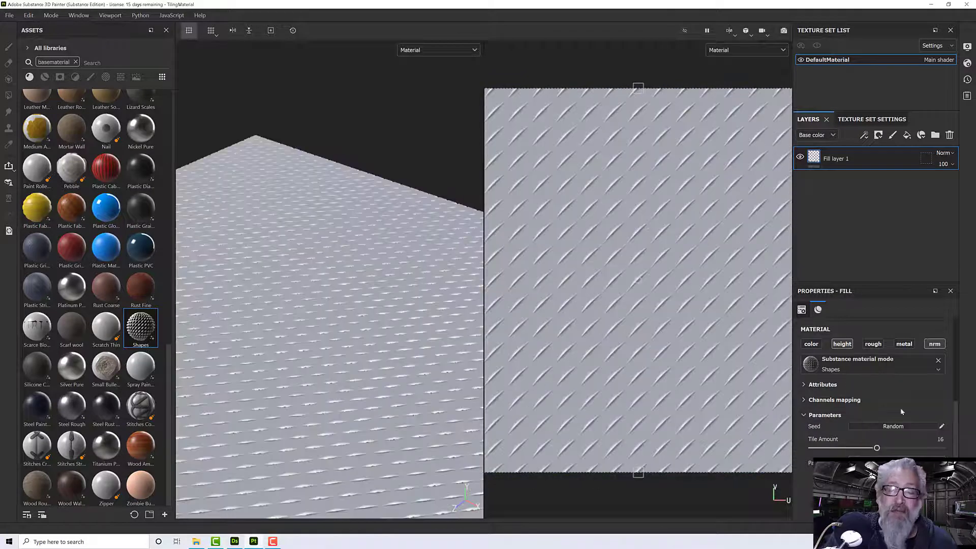
left_click(875, 463)
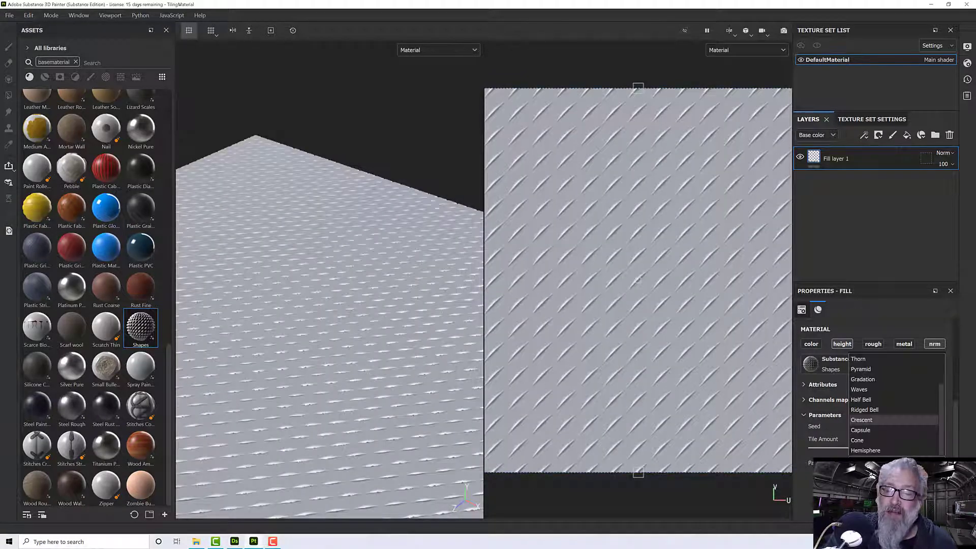
left_click(878, 382)
left_click(877, 383)
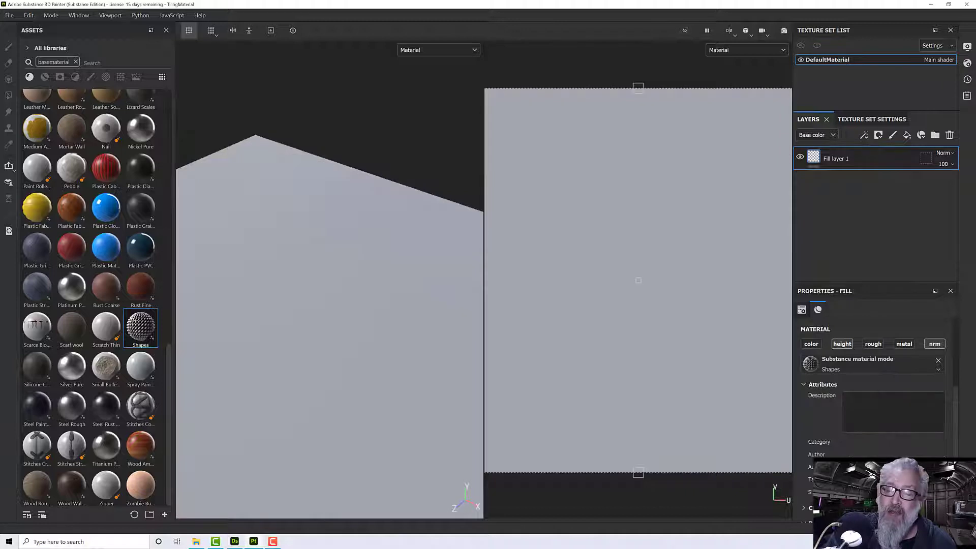
scroll(852, 407, "down", 2)
- Set the Shapes material's pattern to Gaussian and inspect the relief on the plane
left_click(879, 499)
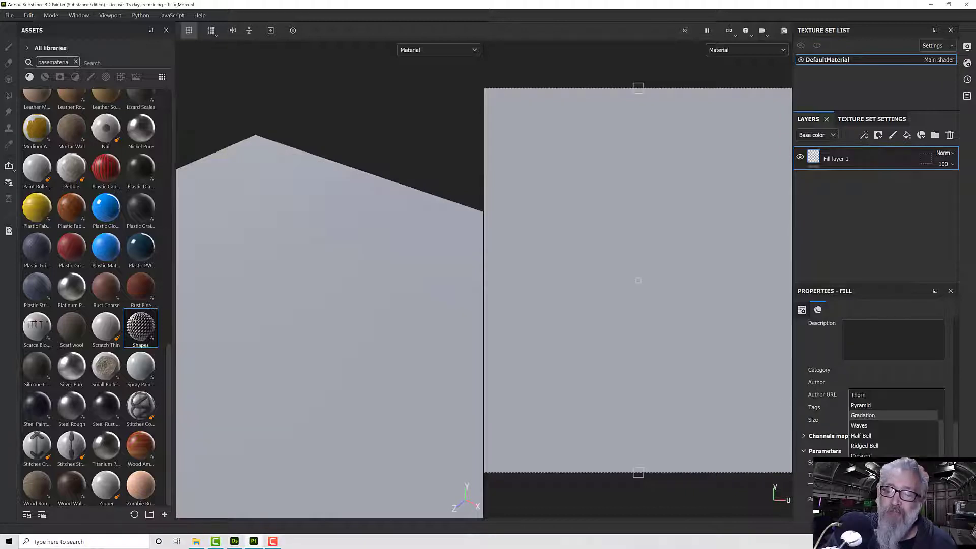
scroll(869, 409, "up", 2)
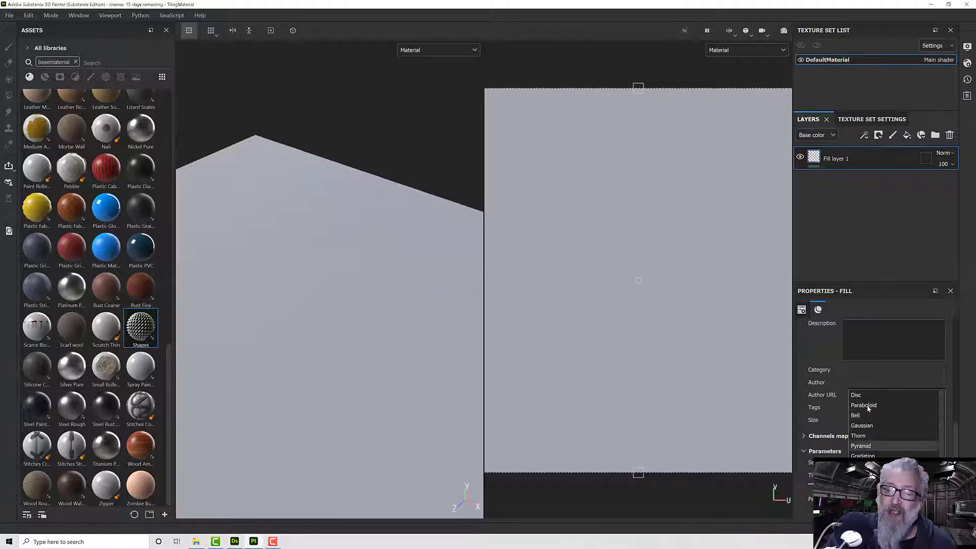
left_click(865, 426)
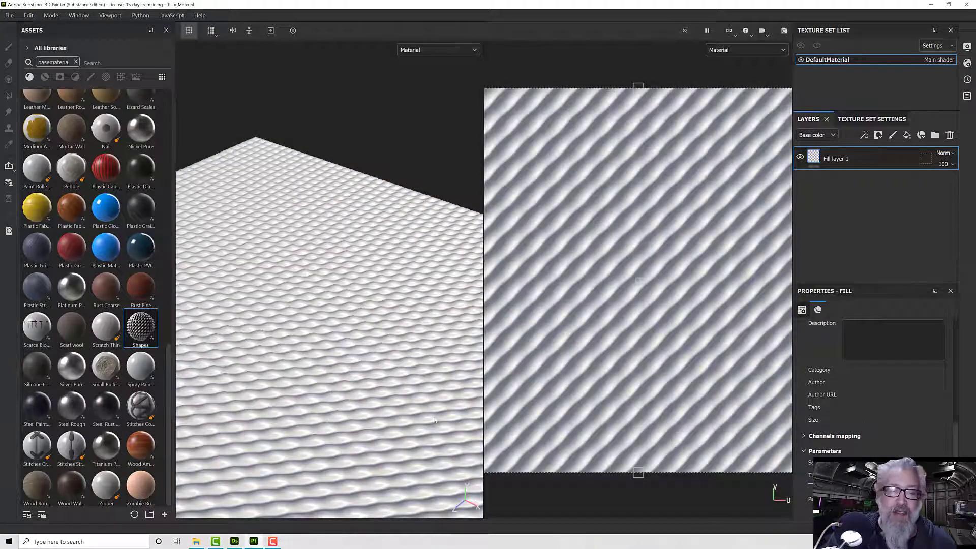
scroll(440, 406, "down", 1)
left_click_drag(440, 407, 332, 363, "alt")
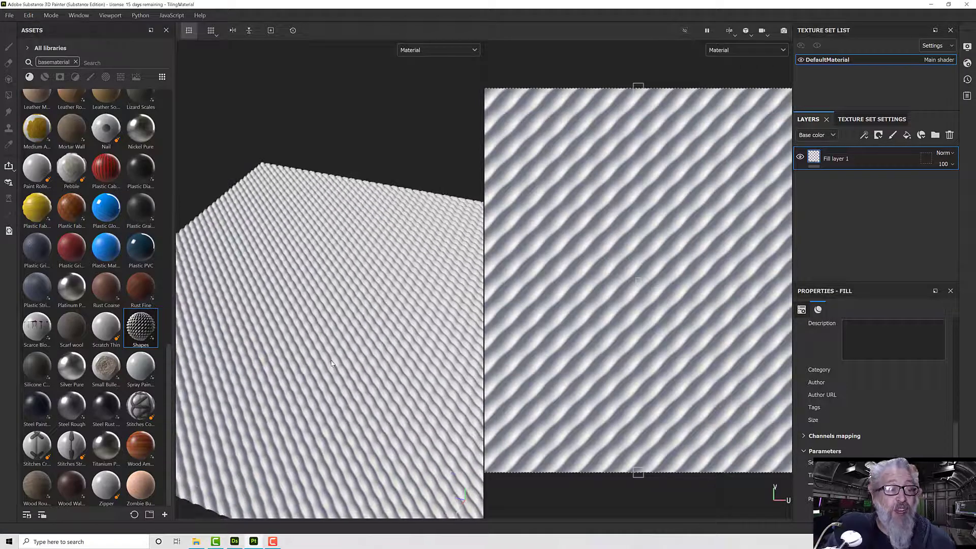